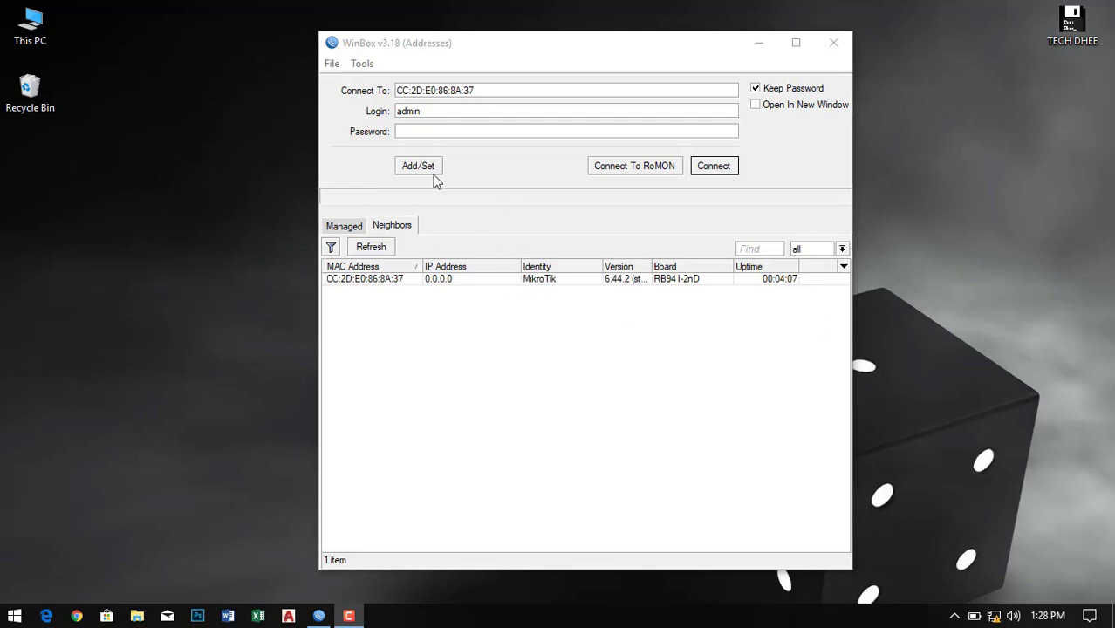
- Log in to the hAP lite router by MAC address and decline the configuration reset
left_click(714, 167)
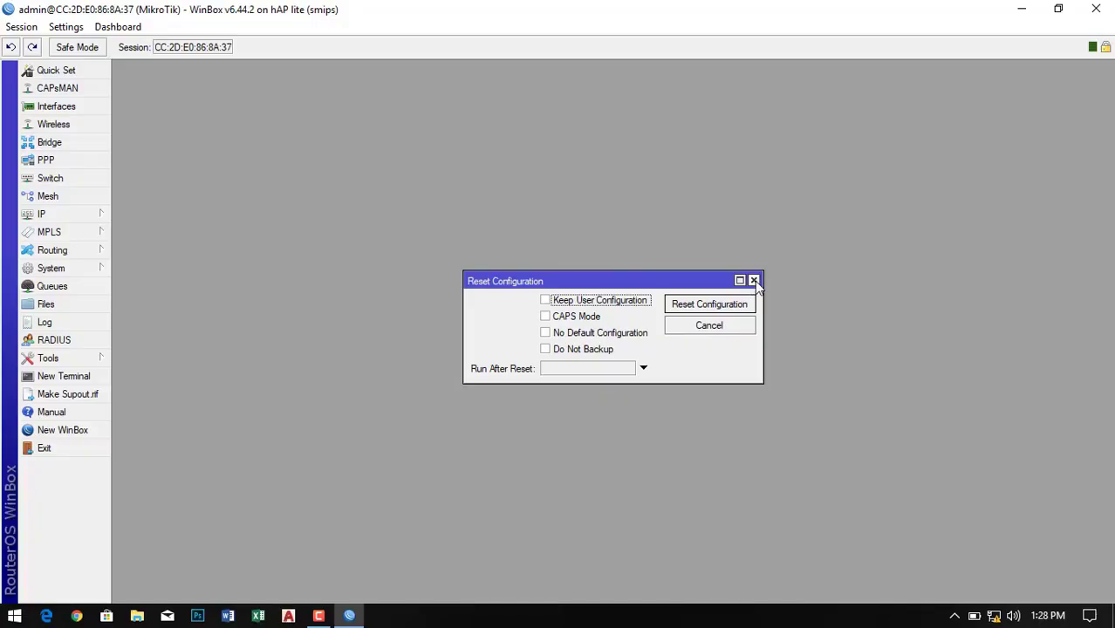
left_click(753, 281)
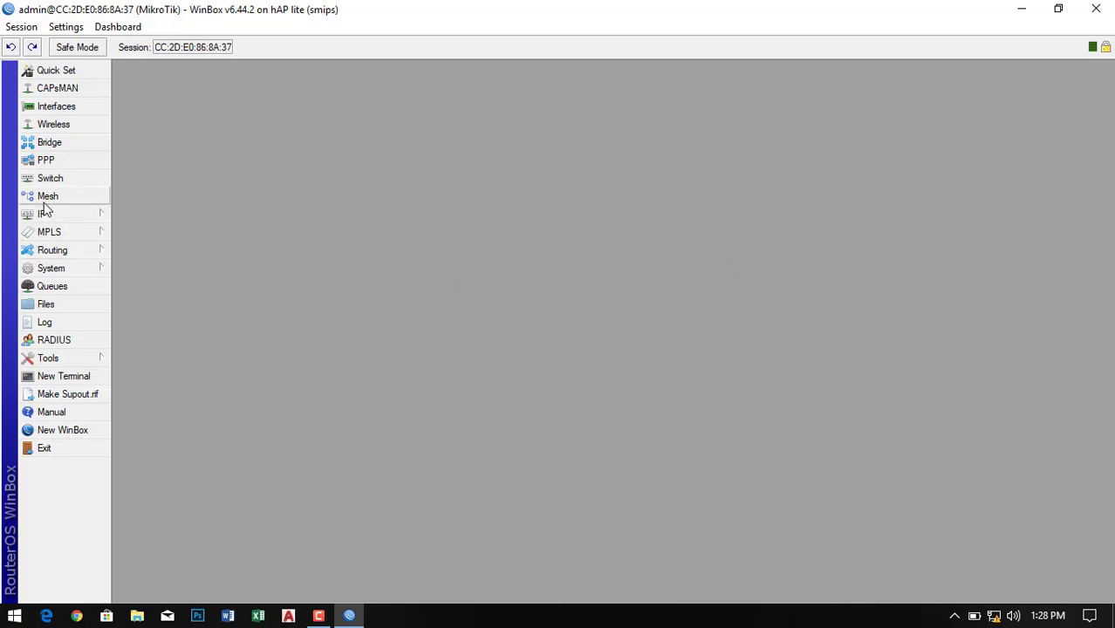
- Rename the ether1 interface to WAN
left_click(56, 111)
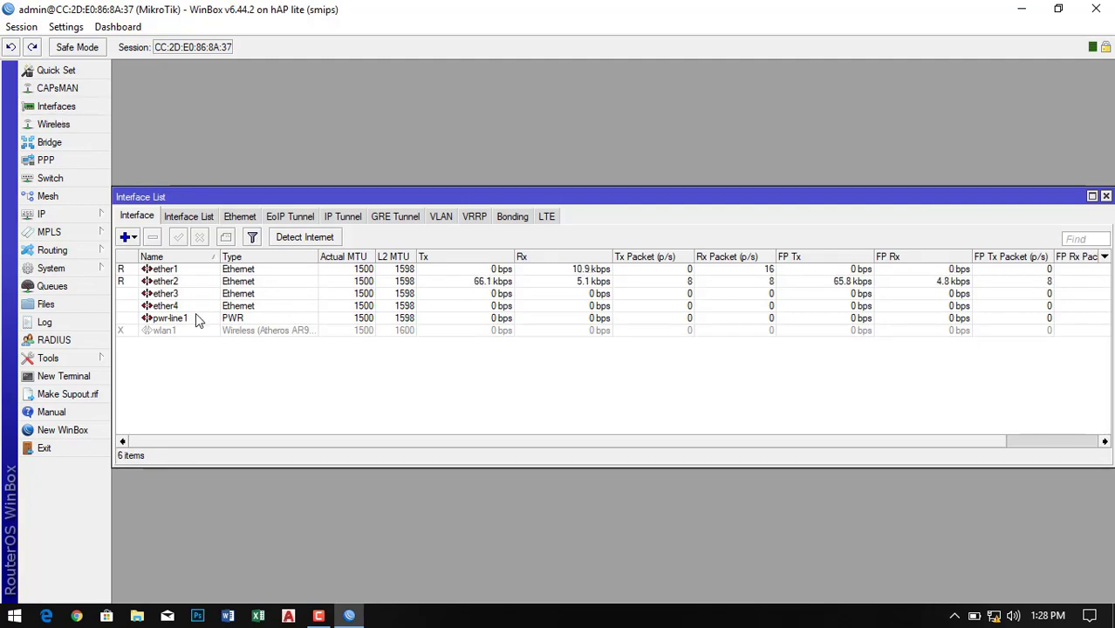
left_click(1106, 197)
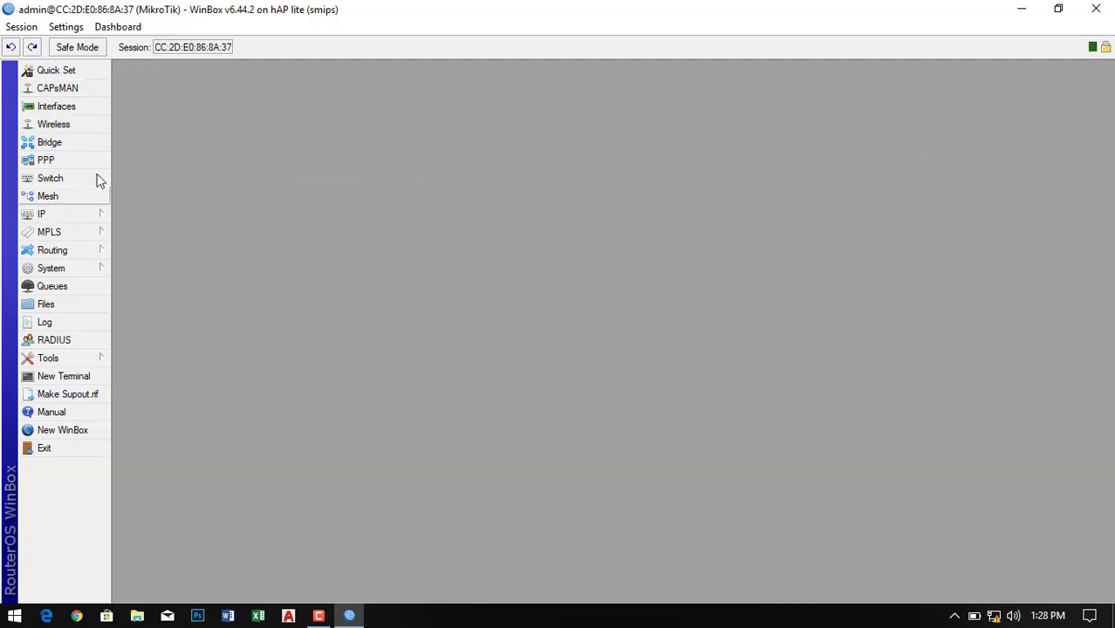
left_click(73, 108)
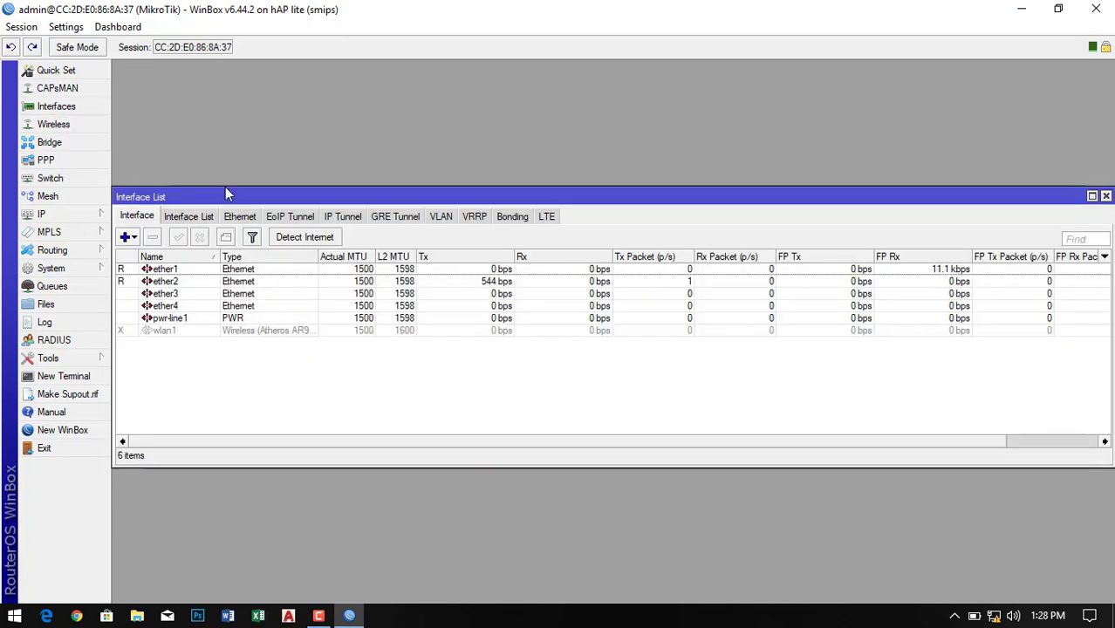
double_click(166, 270)
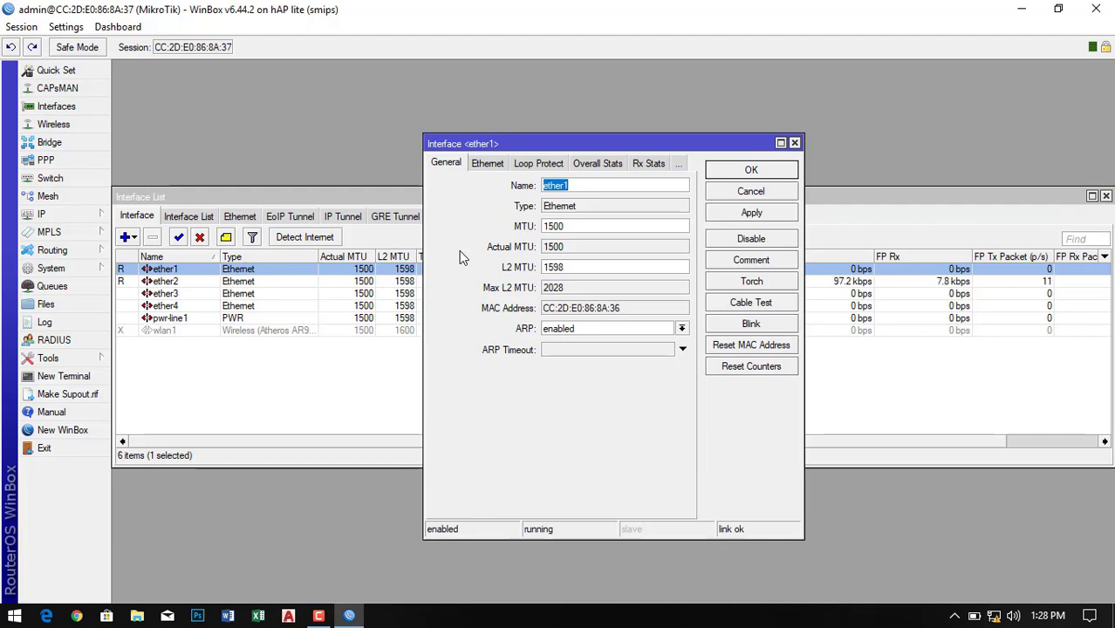
type("WAN")
left_click(751, 215)
left_click(756, 175)
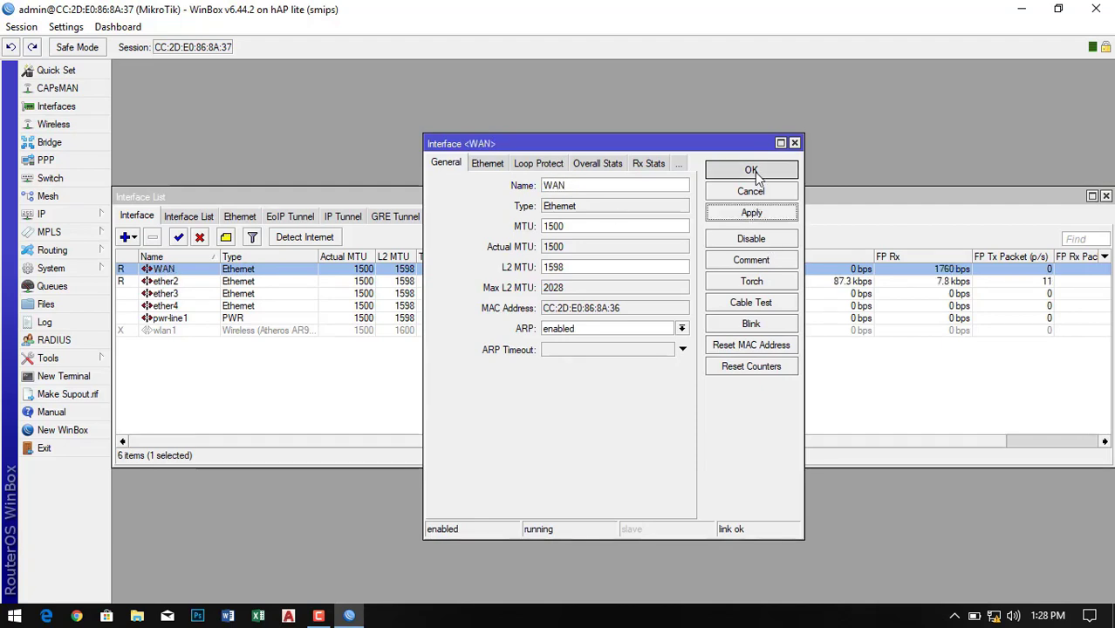
- Rename the ether2 interface to LAN
double_click(168, 288)
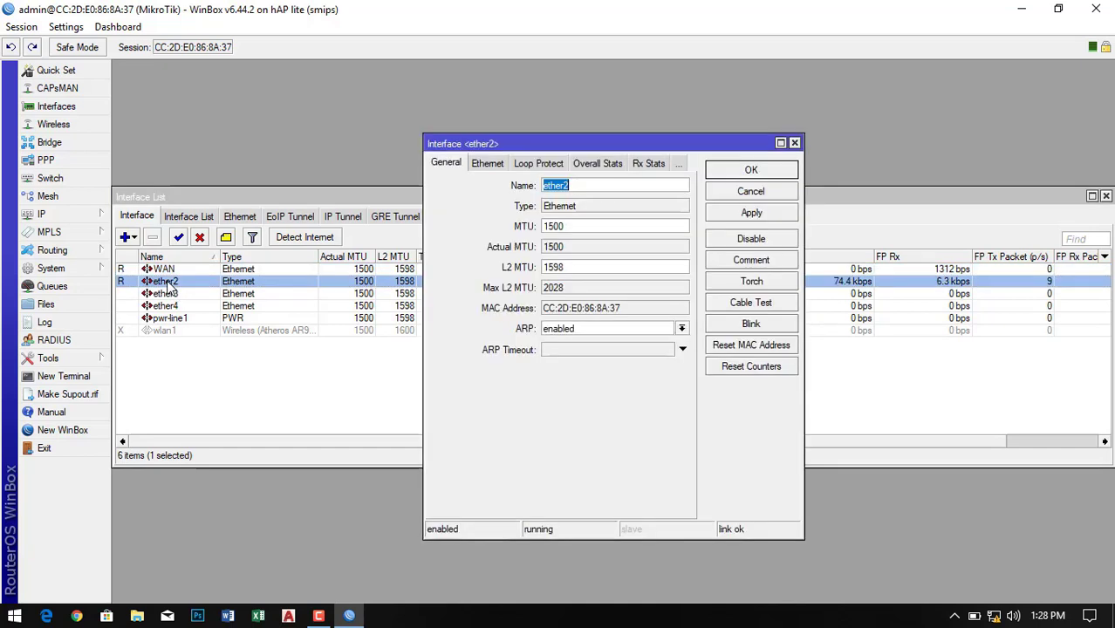
type("LAN")
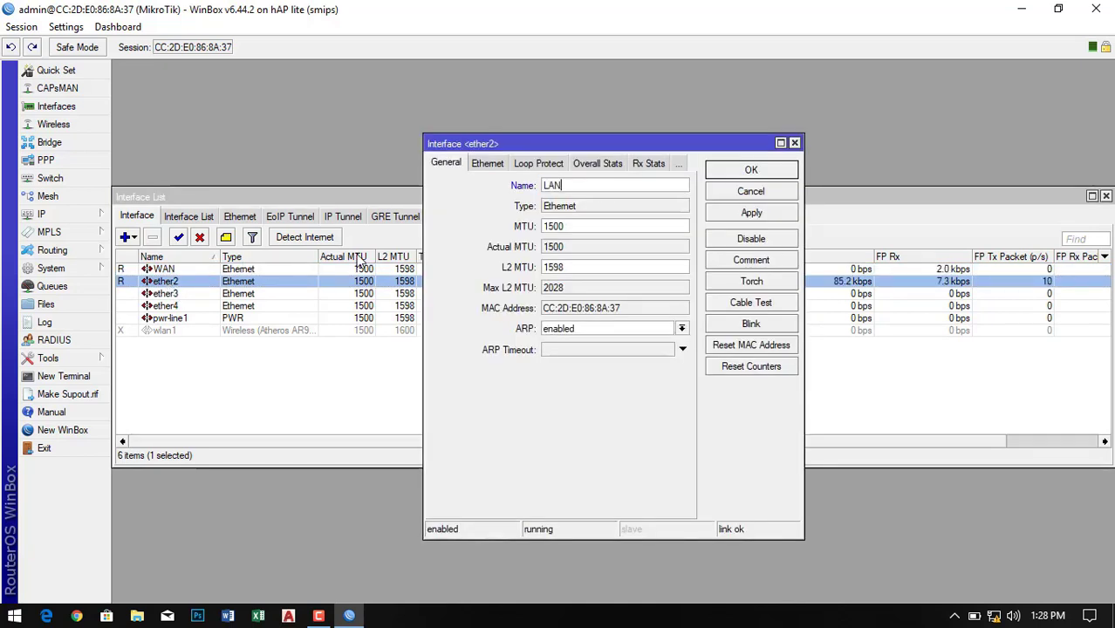
left_click(748, 214)
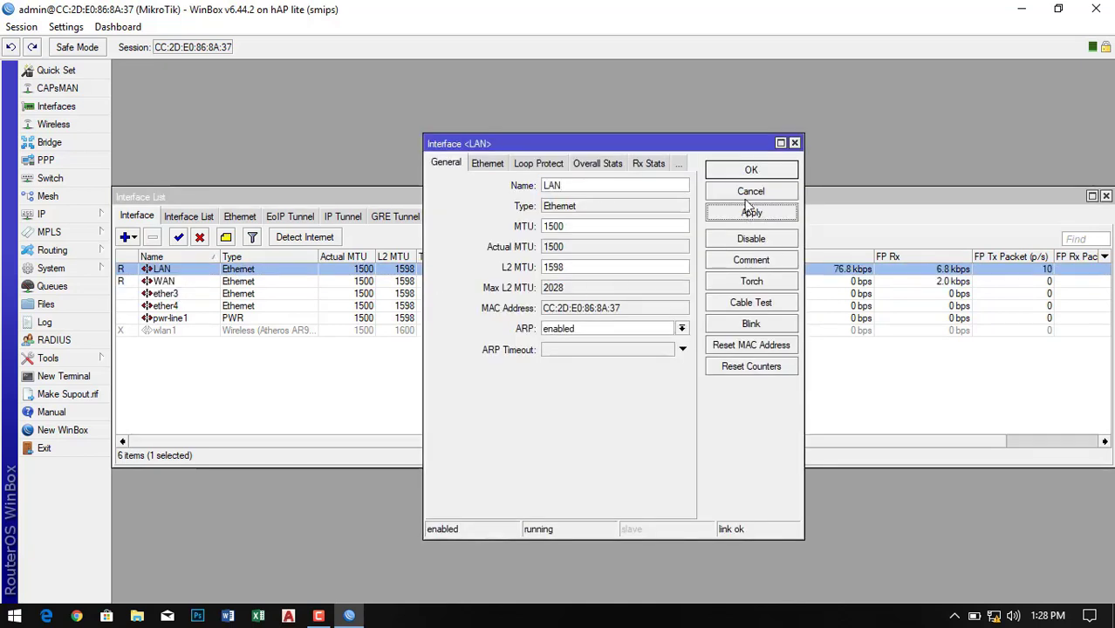
left_click(748, 172)
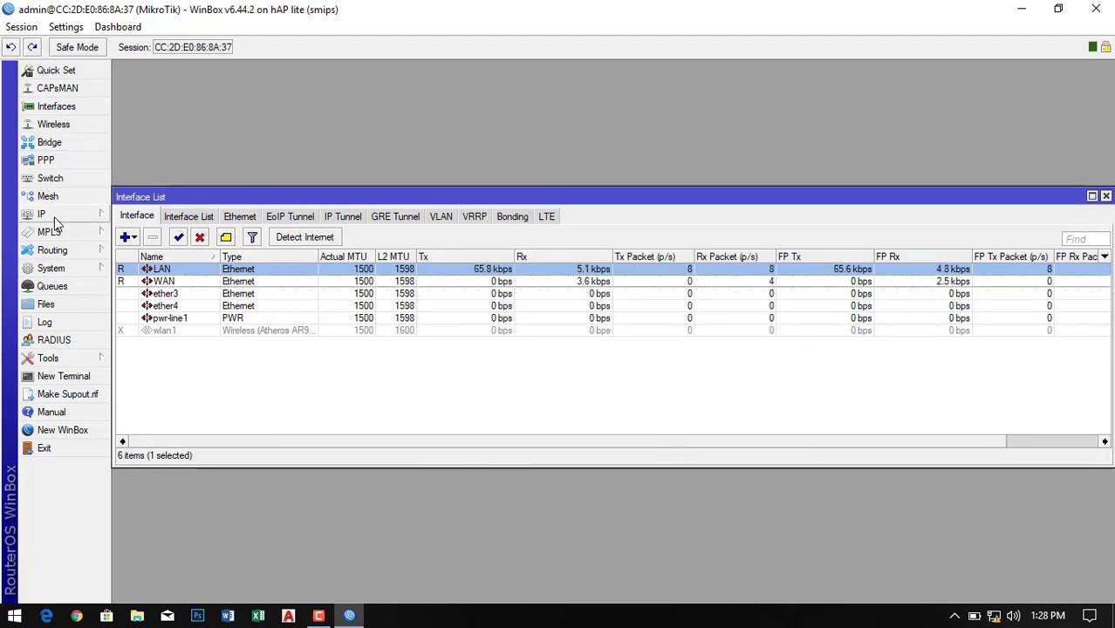
- Add the IP address 192.168.88.2/24 on the WAN interface
left_click(1105, 196)
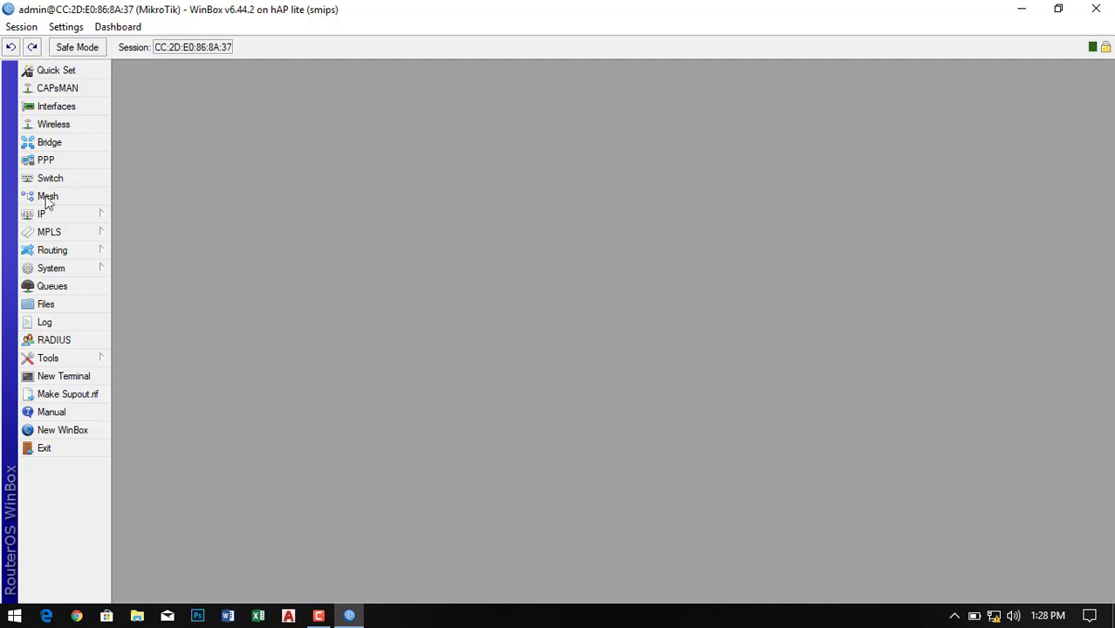
left_click(62, 215)
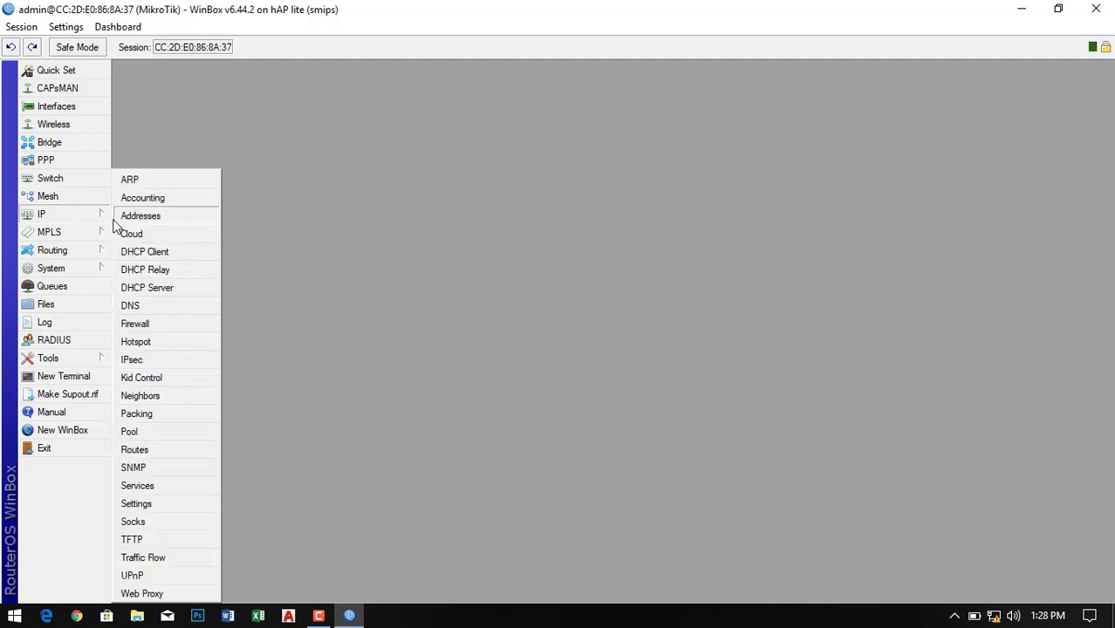
left_click(141, 216)
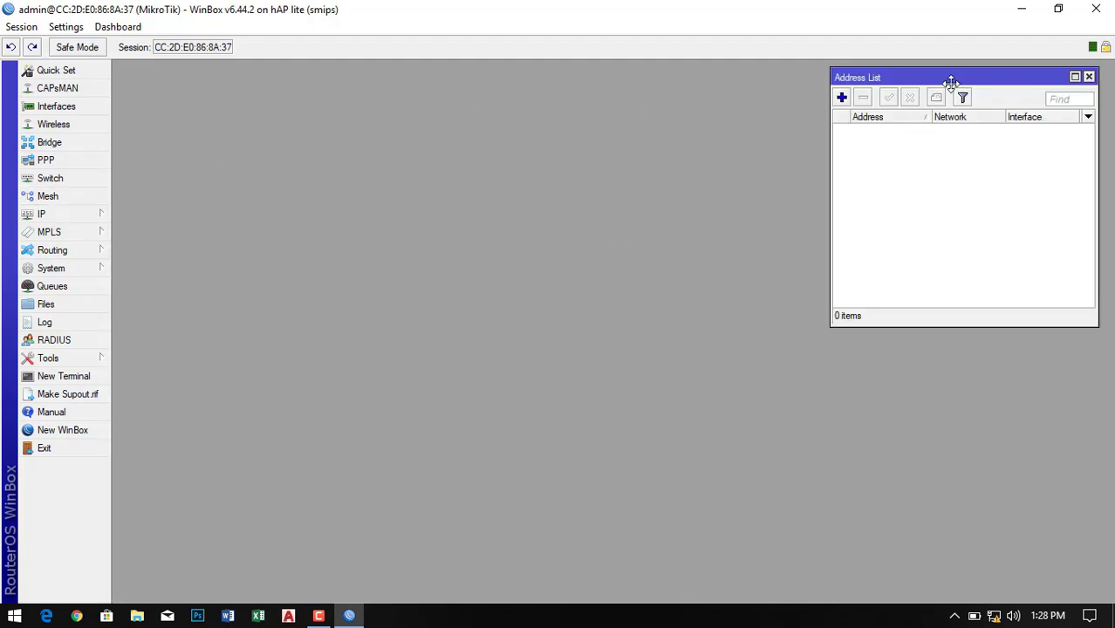
left_click_drag(947, 79, 569, 163)
left_click(461, 183)
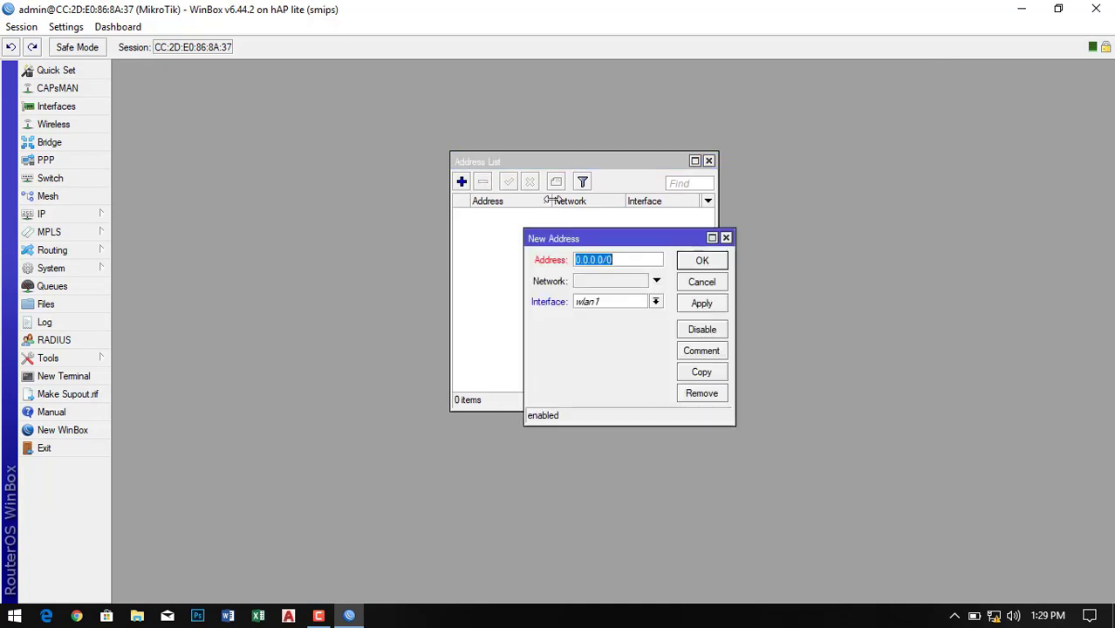
type("192")
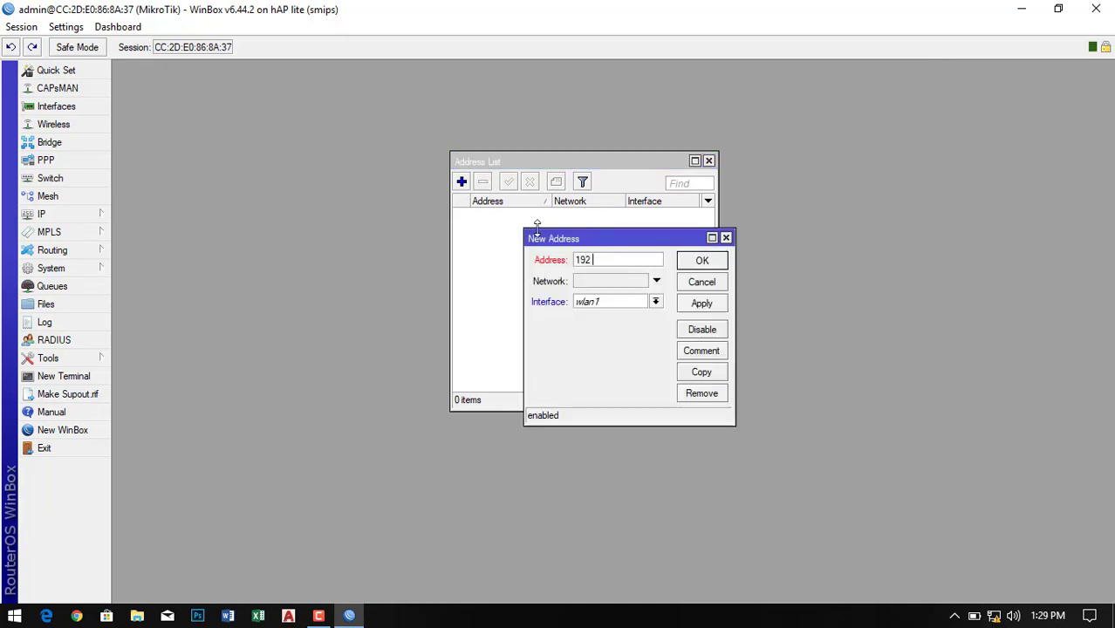
type(".168.88.2/24")
left_click(655, 301)
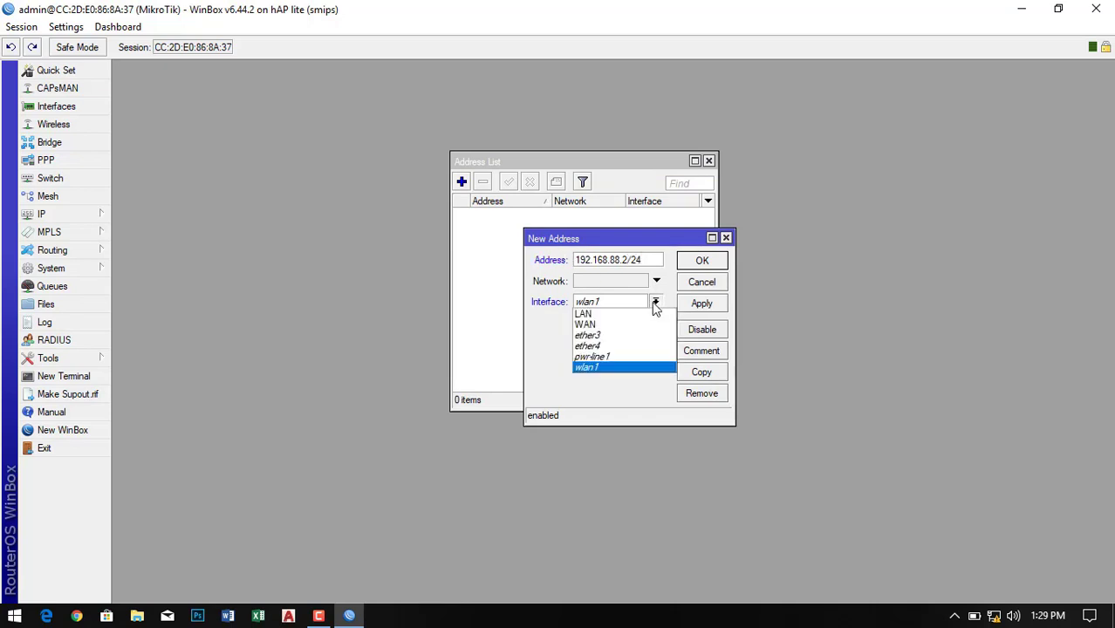
left_click(604, 326)
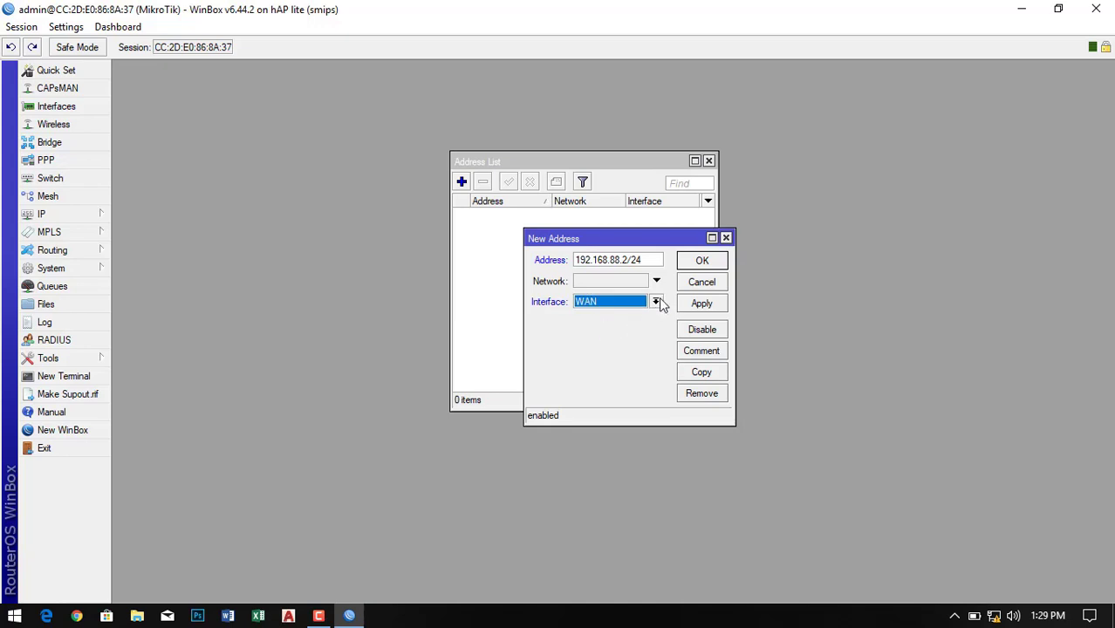
left_click(703, 307)
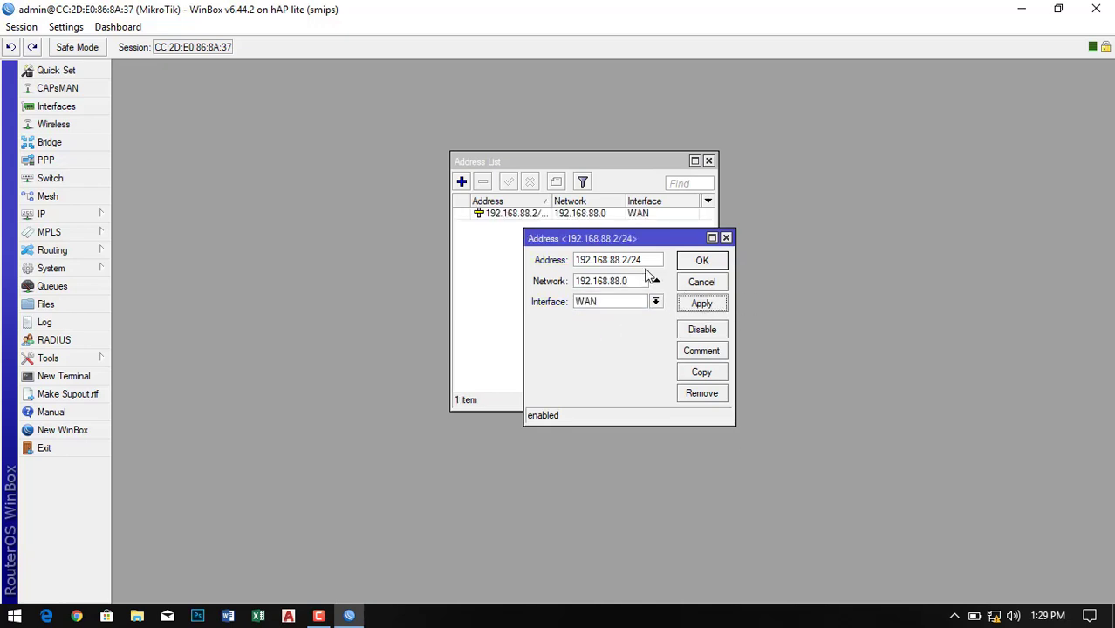
left_click(702, 262)
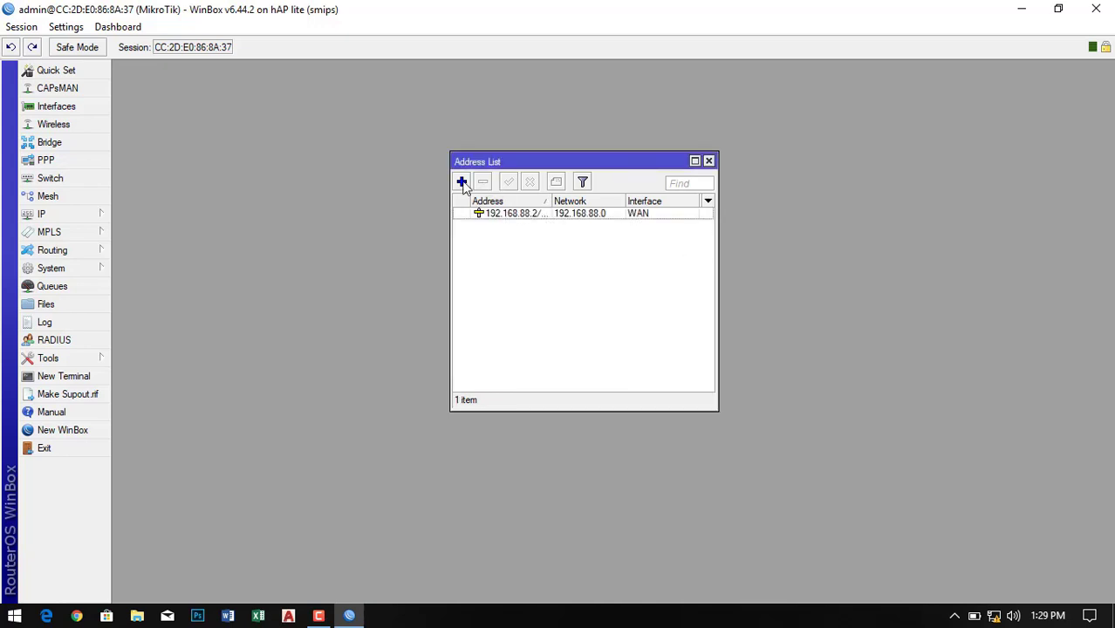
- Add the IP address 10.10.10.1/24 on the LAN interface
left_click(463, 183)
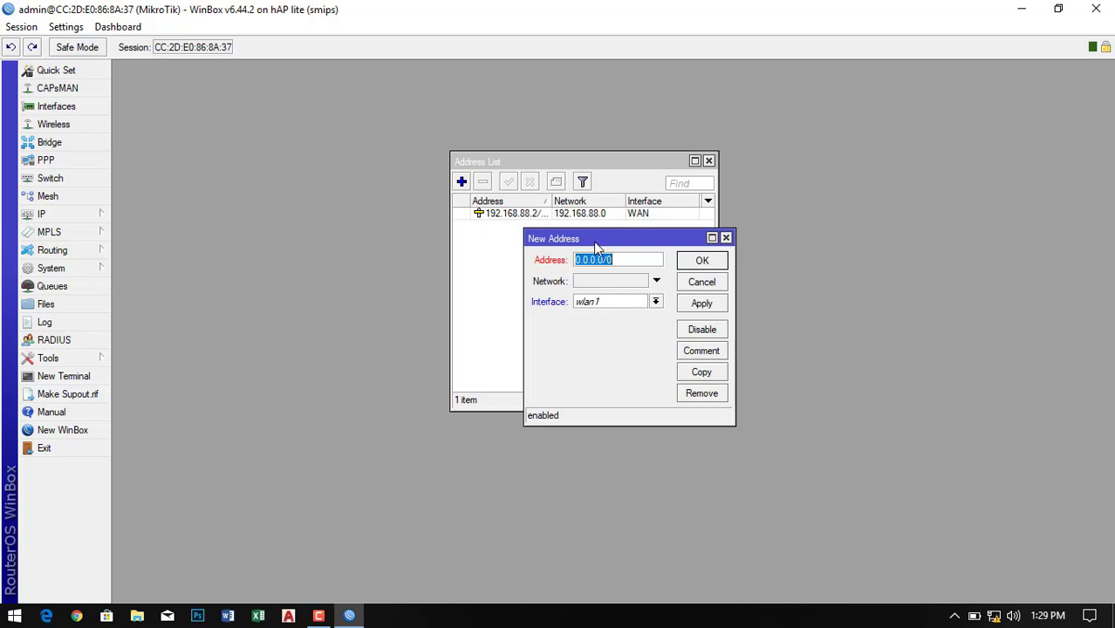
type("10.1")
left_click(655, 302)
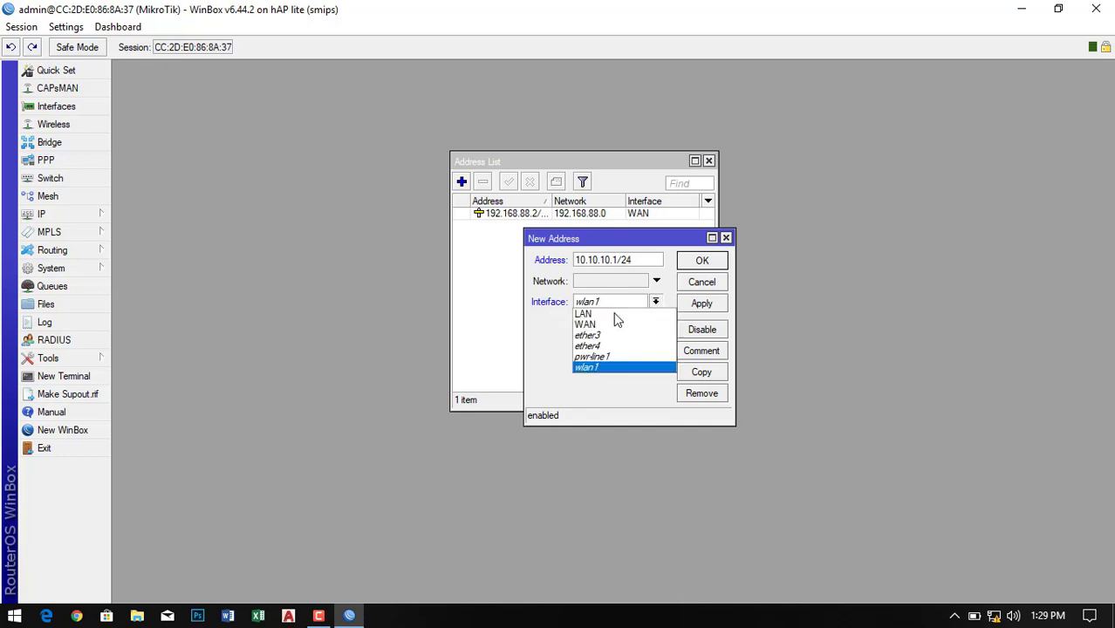
left_click(583, 313)
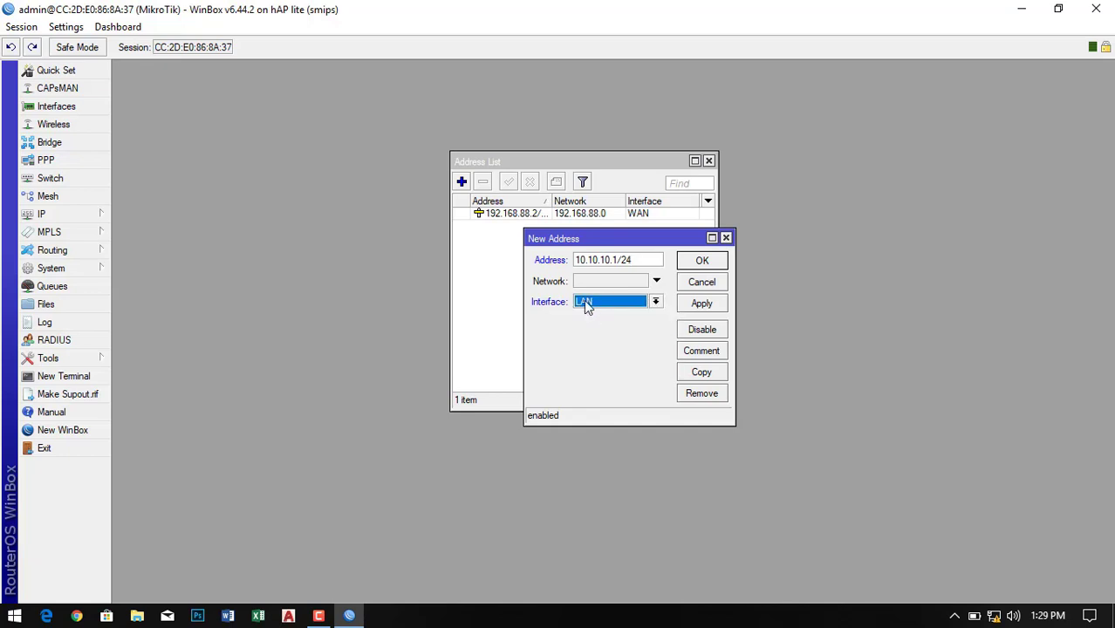
left_click(703, 304)
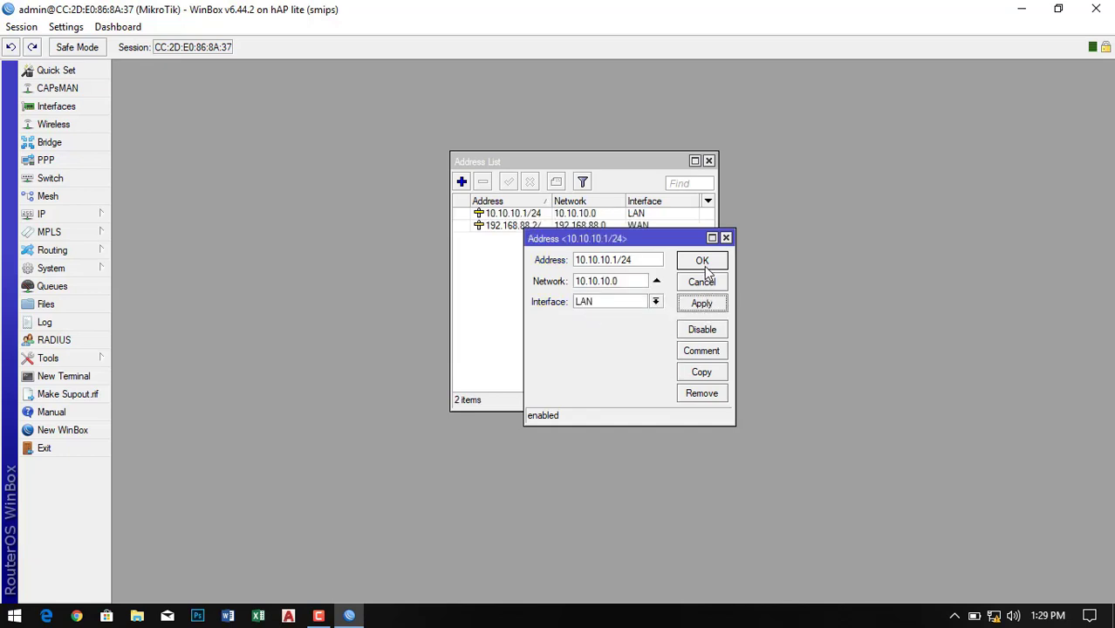
left_click(702, 261)
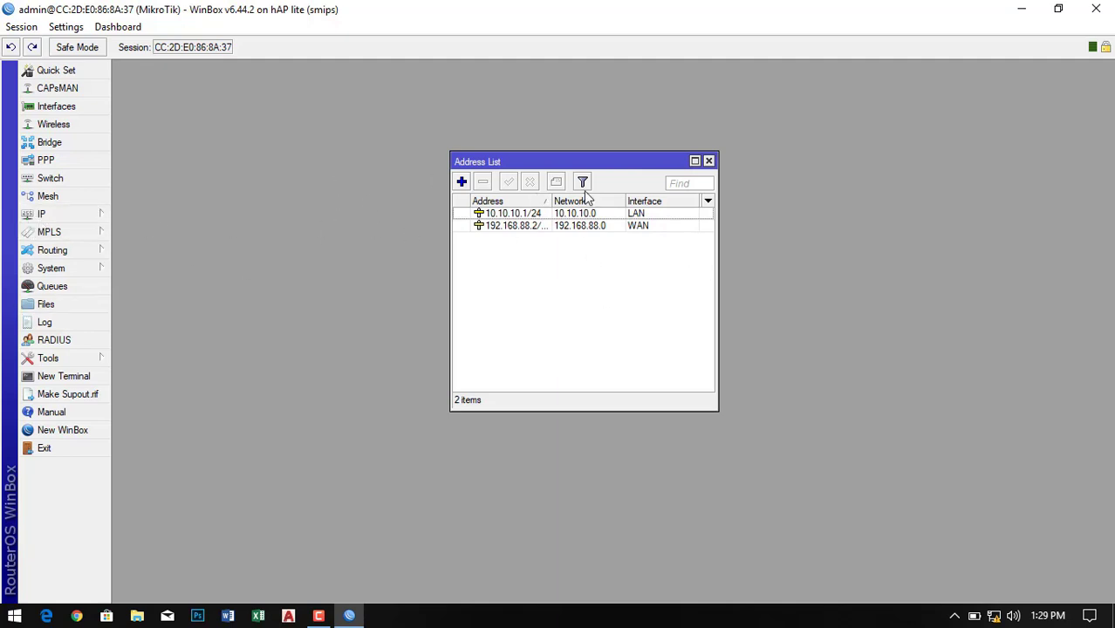
left_click(708, 162)
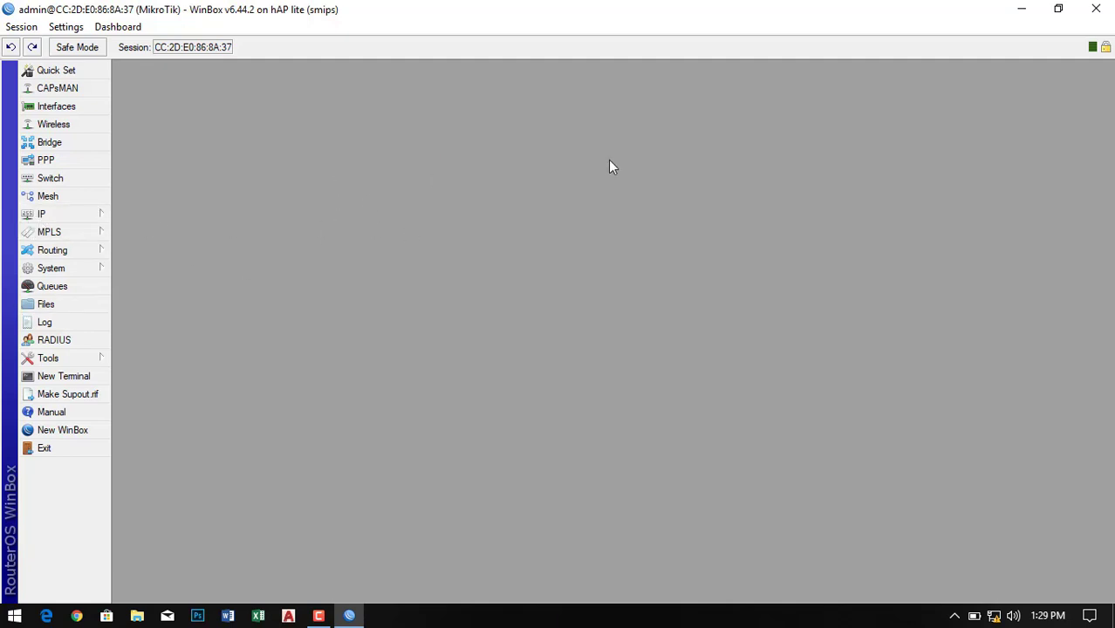
- Set the router's DNS servers to 8.8.8.8 and 4.2.2.2 and save
left_click(52, 214)
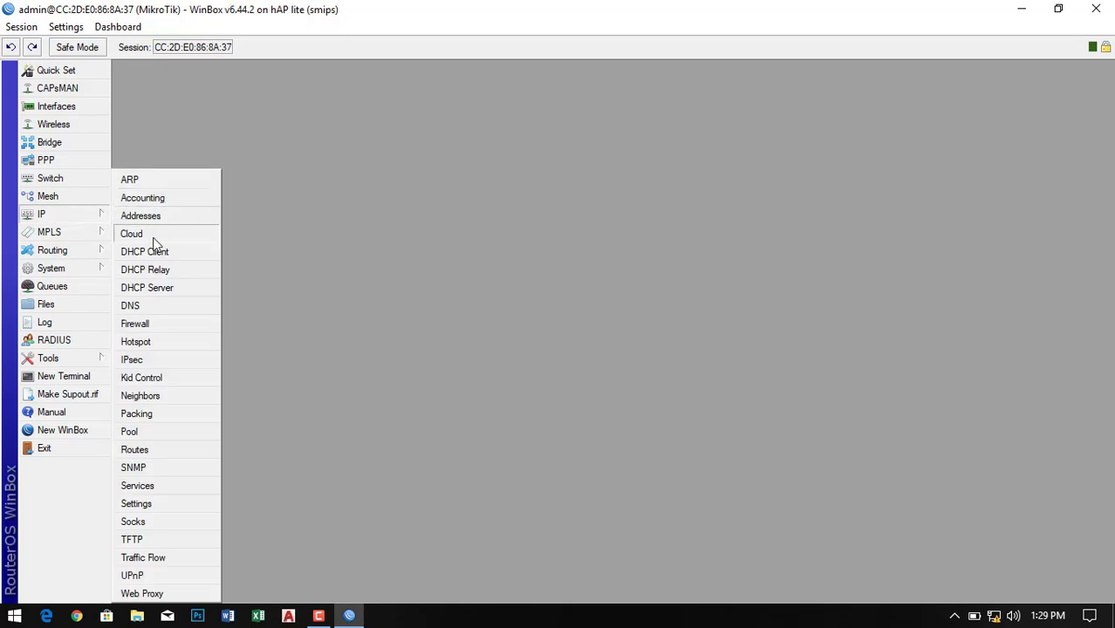
left_click(151, 306)
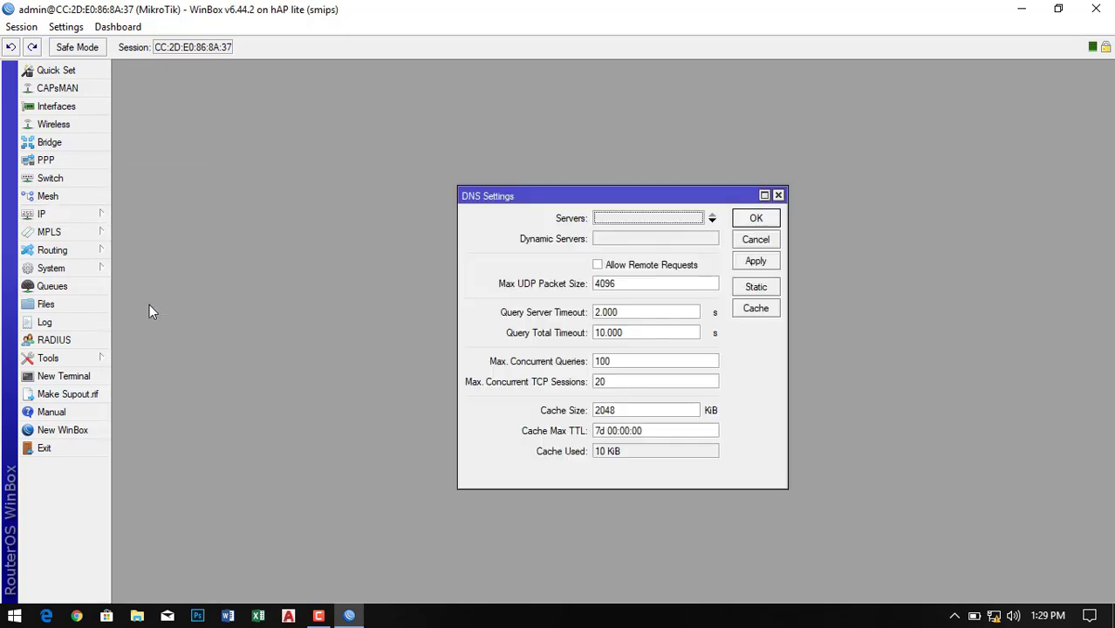
left_click(657, 219)
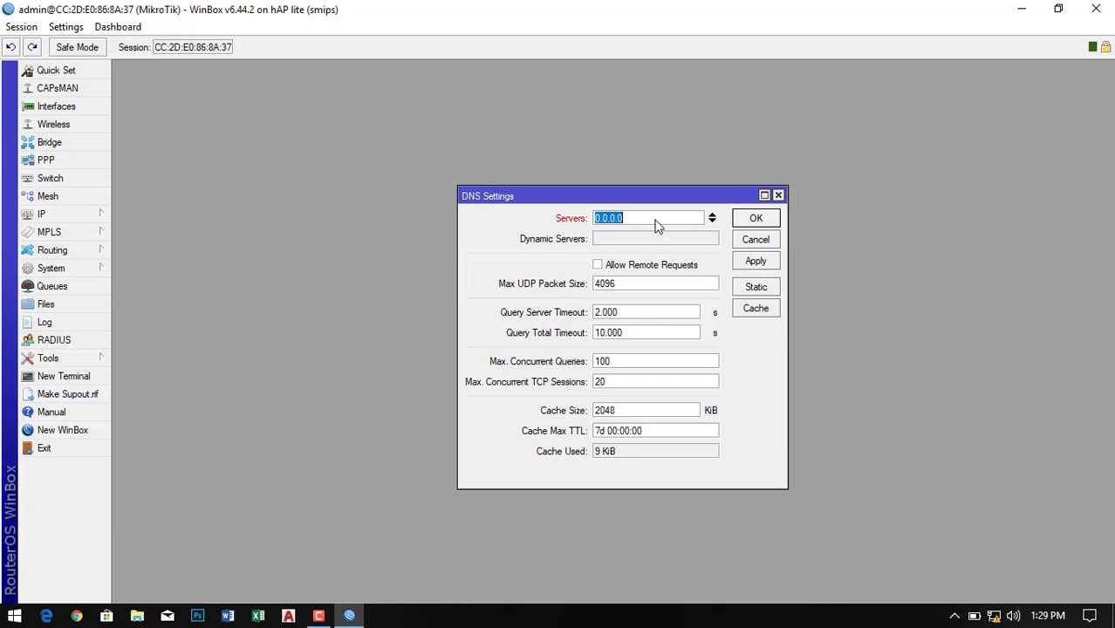
type("8.8.8.8")
left_click(712, 221)
type("4")
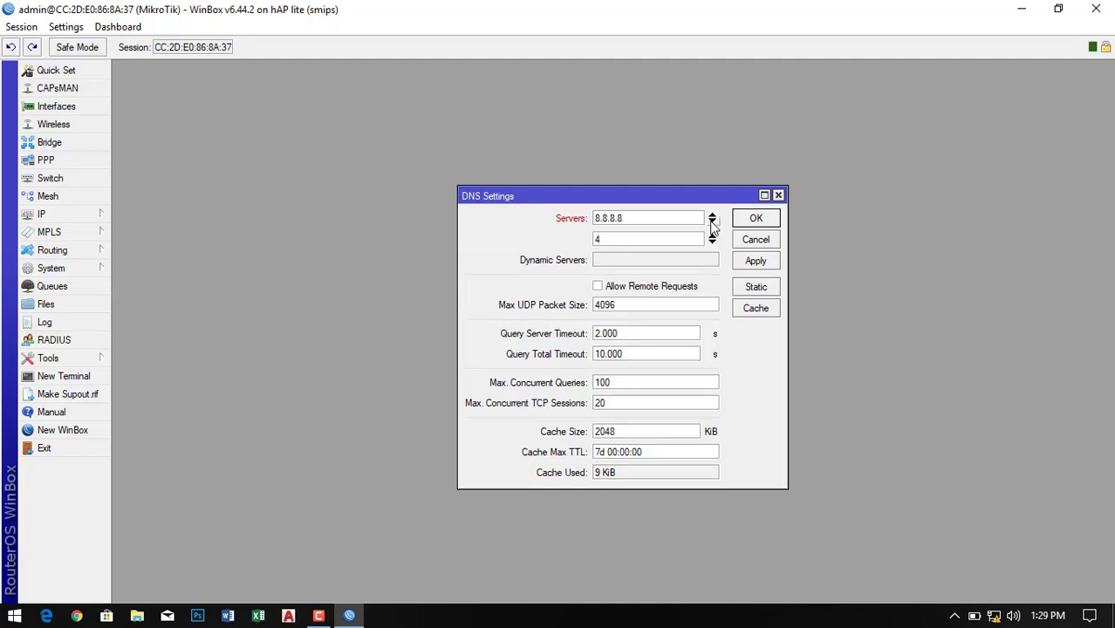
type(".2.2.2")
left_click(756, 220)
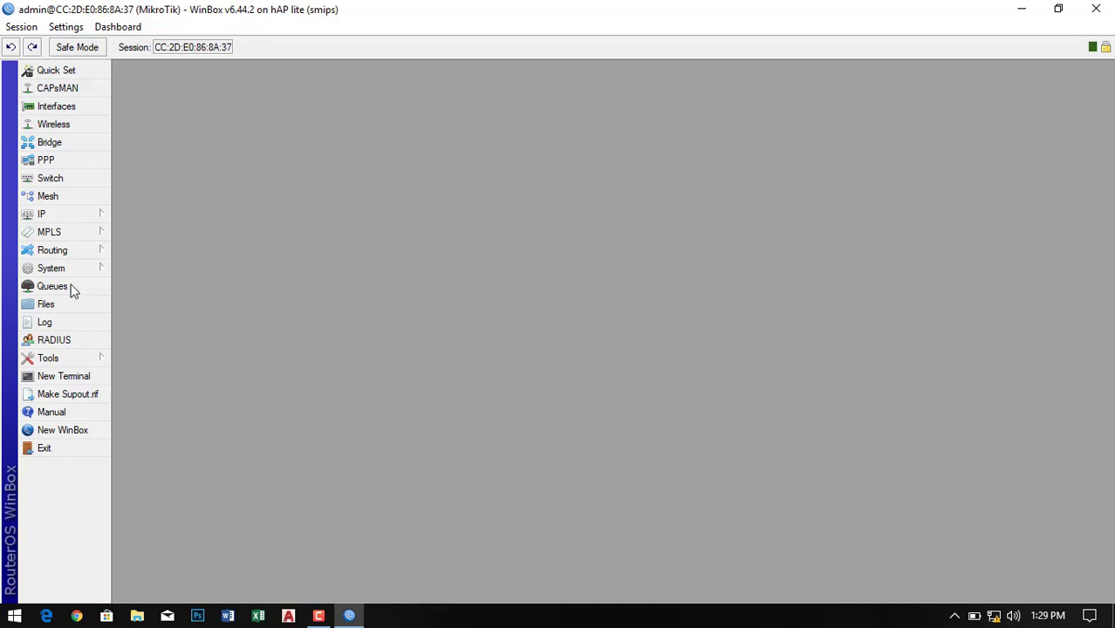
- Create a route 0.0.0.0/0 with gateway 192.168.88.1
left_click(61, 216)
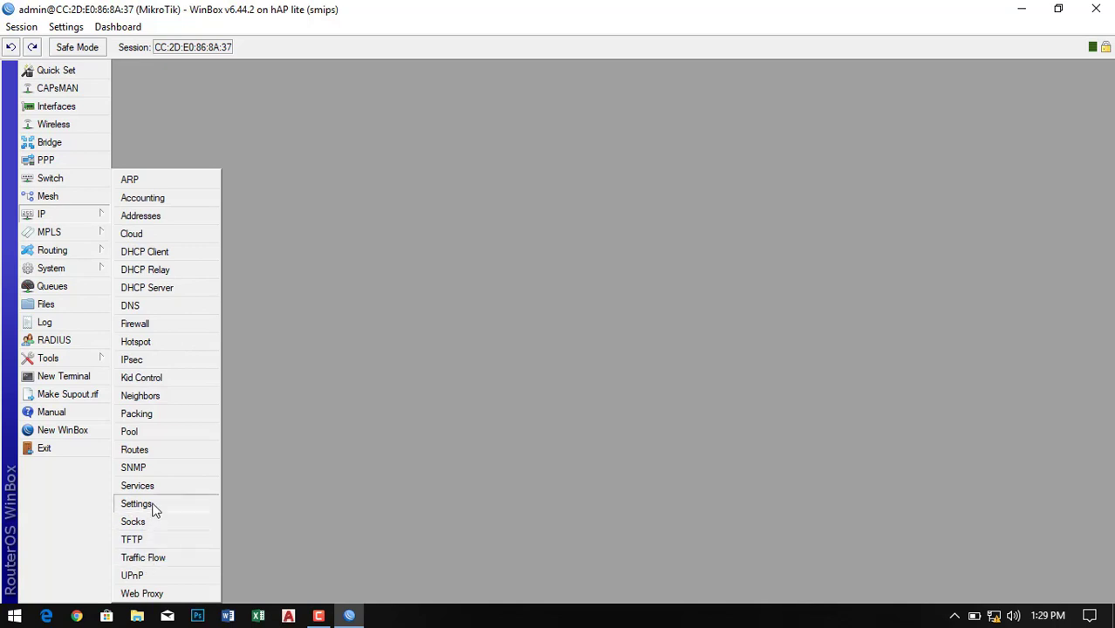
left_click(147, 452)
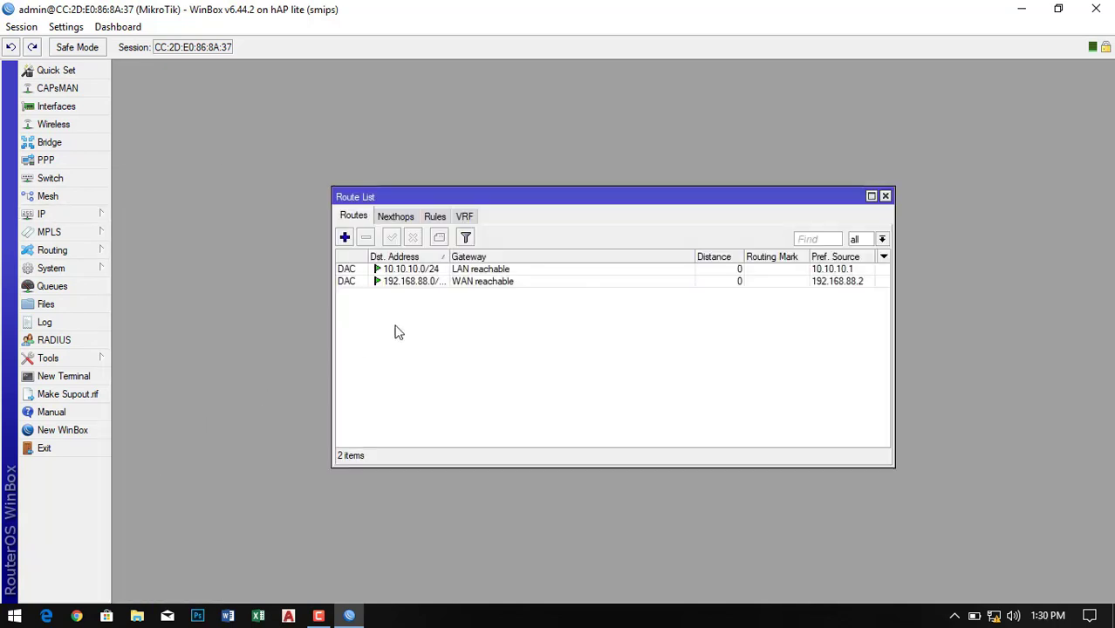
left_click(345, 237)
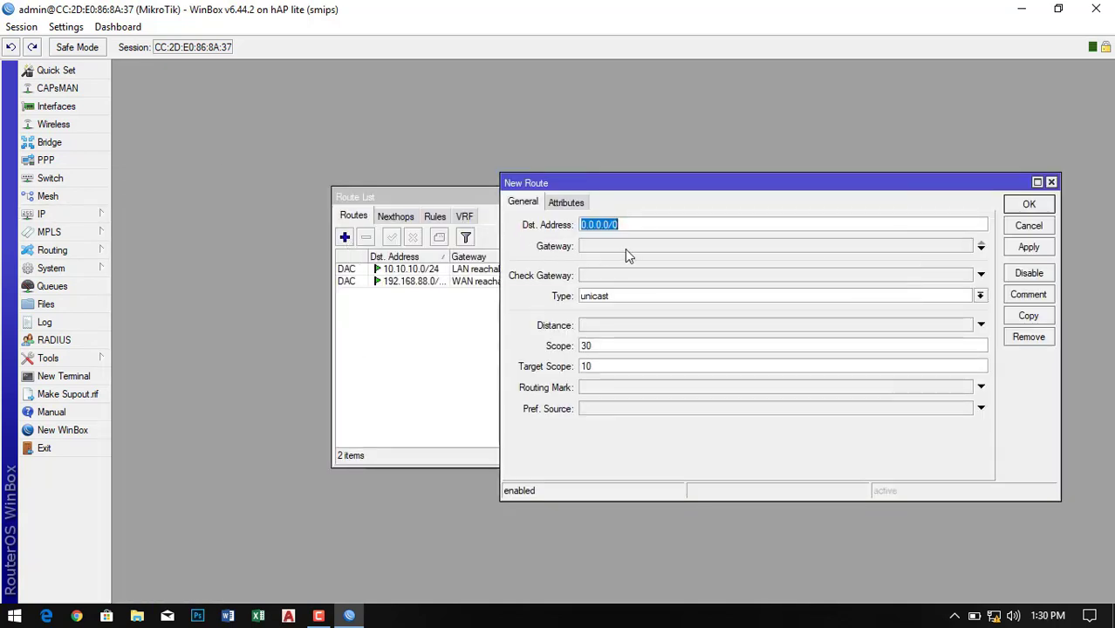
left_click(601, 249)
type("19")
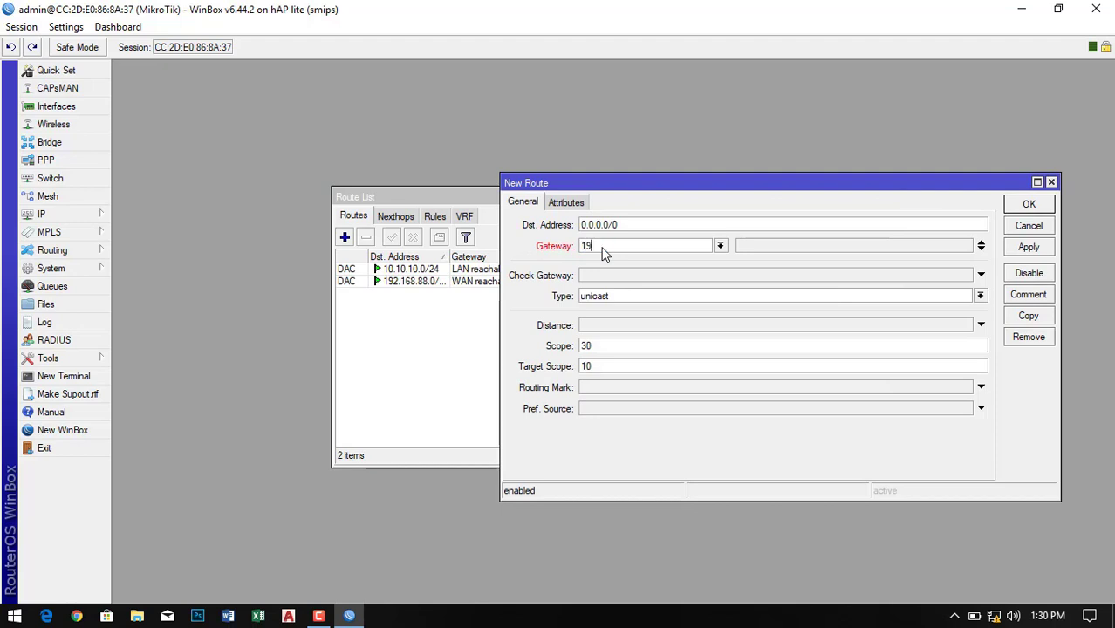
type("2.168.88.1")
left_click(1030, 248)
left_click(1027, 206)
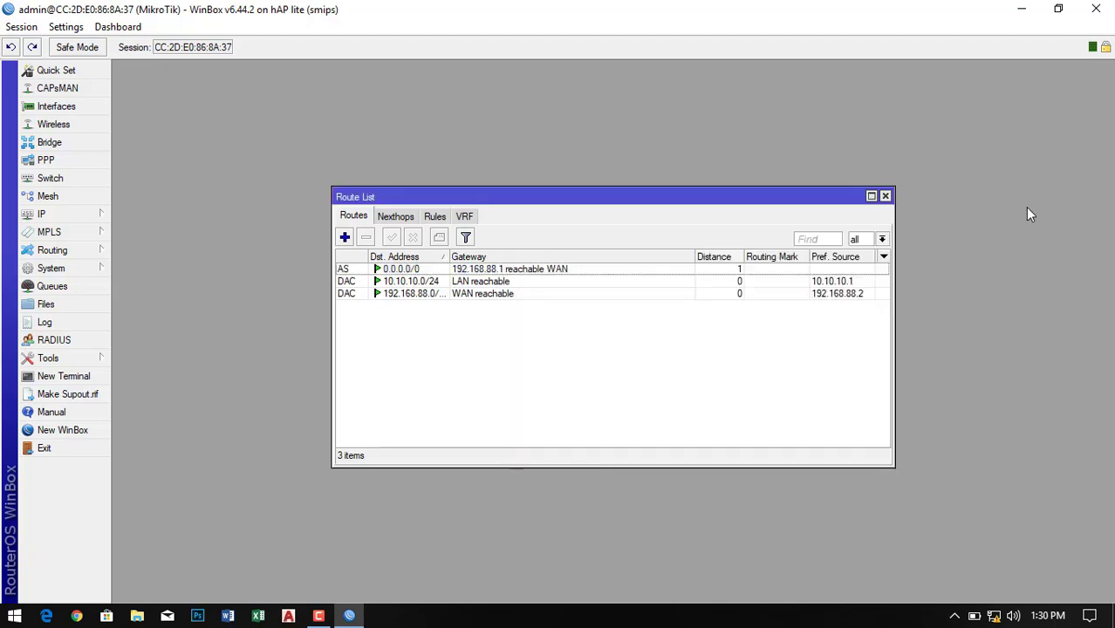
left_click(885, 197)
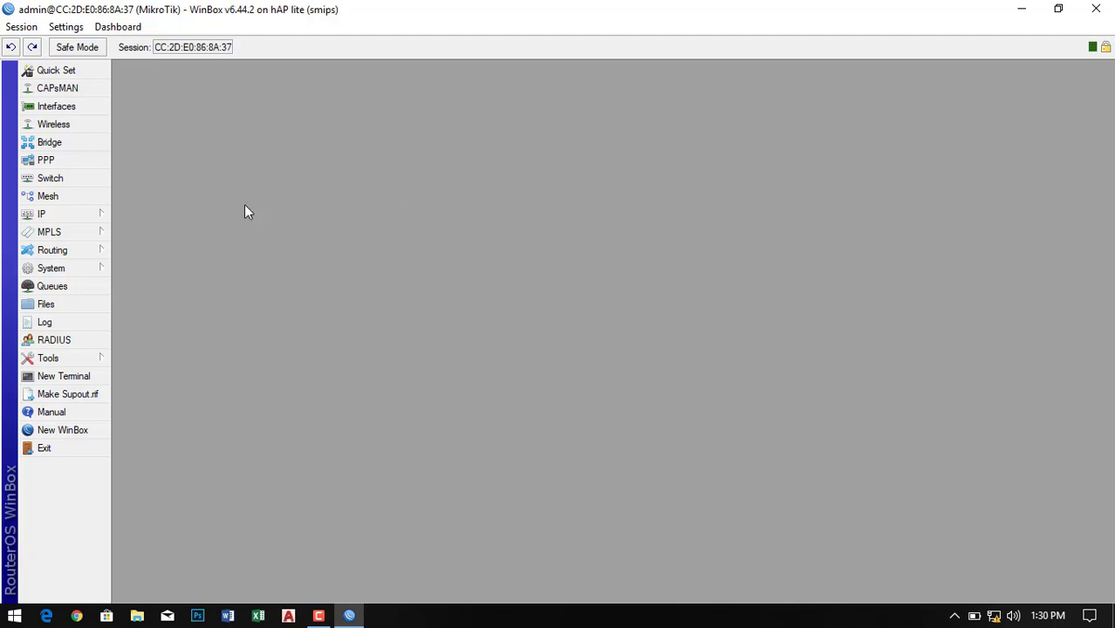
- Add a firewall NAT rule with the action masquerade
left_click(76, 220)
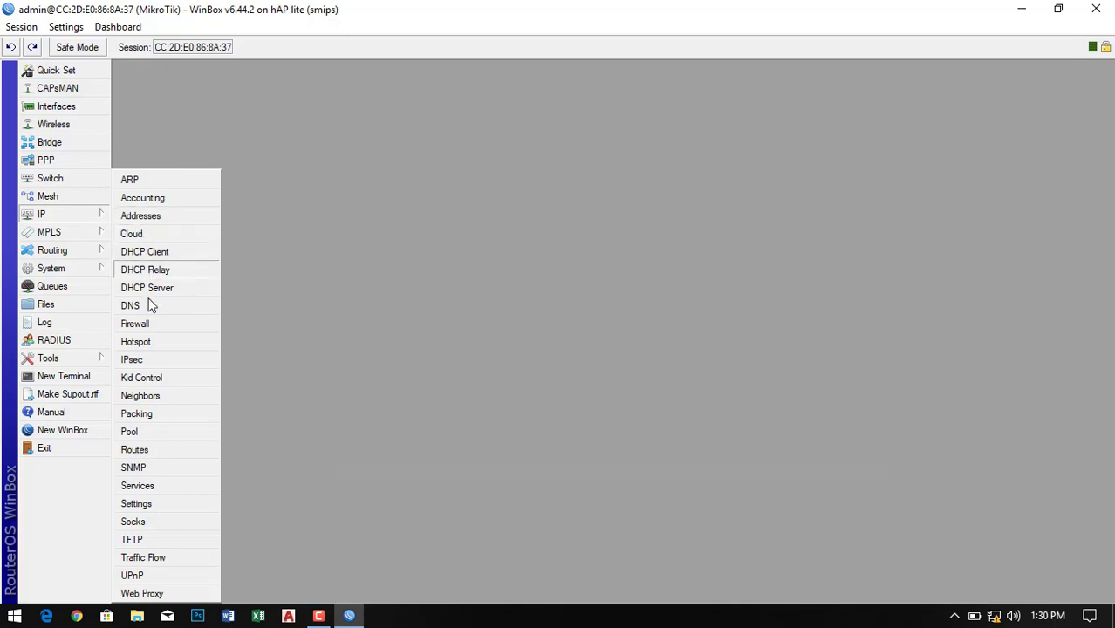
left_click(142, 325)
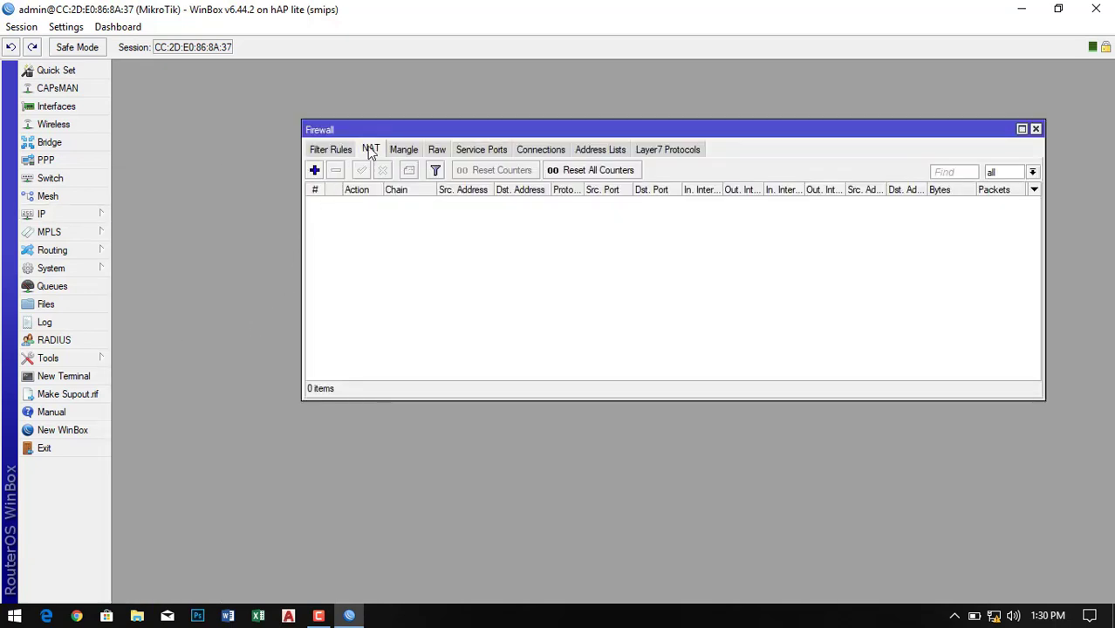
left_click(314, 171)
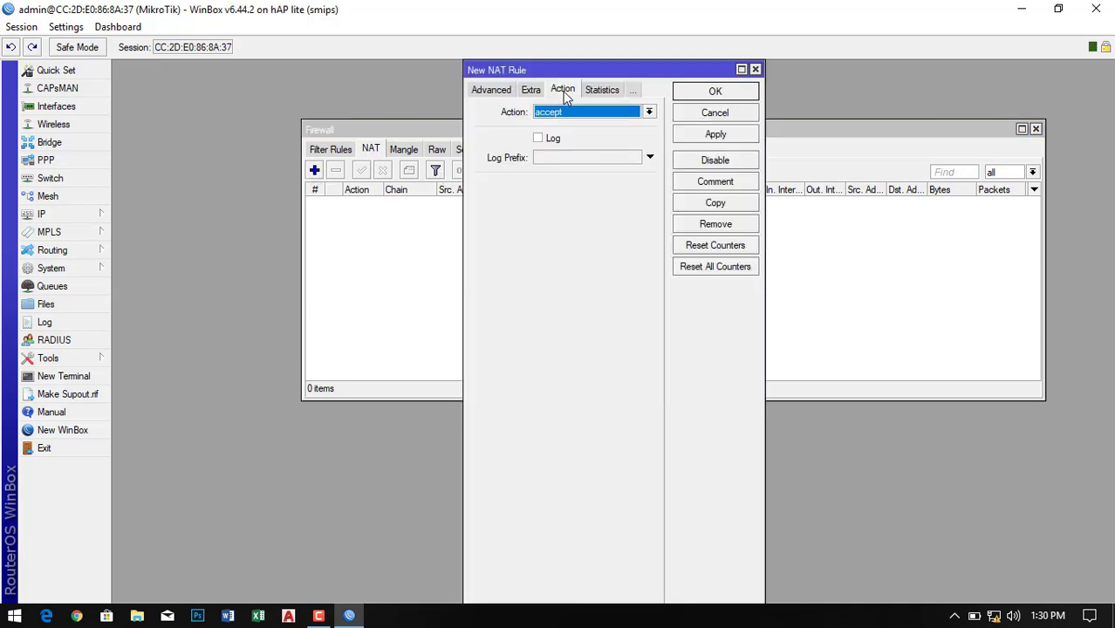
left_click(648, 112)
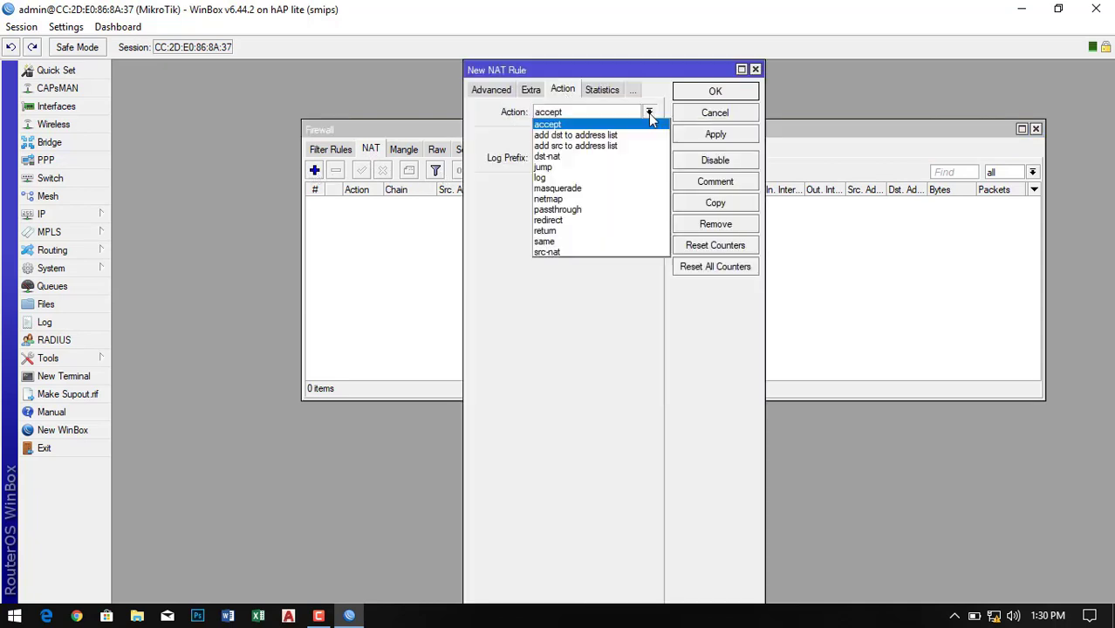
left_click(549, 189)
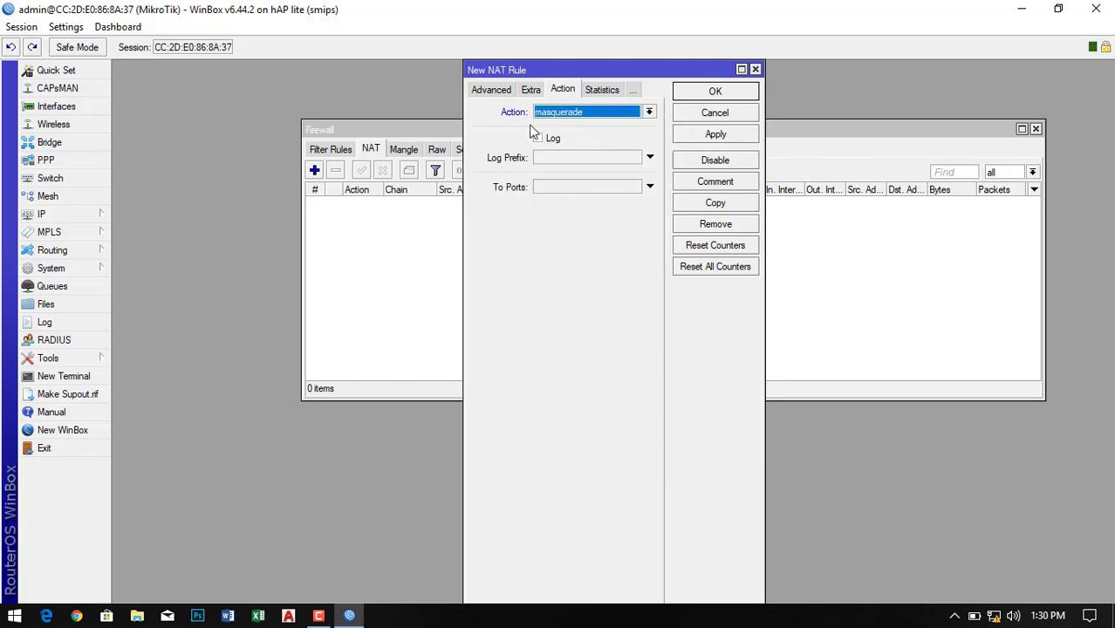
left_click(715, 134)
left_click(735, 95)
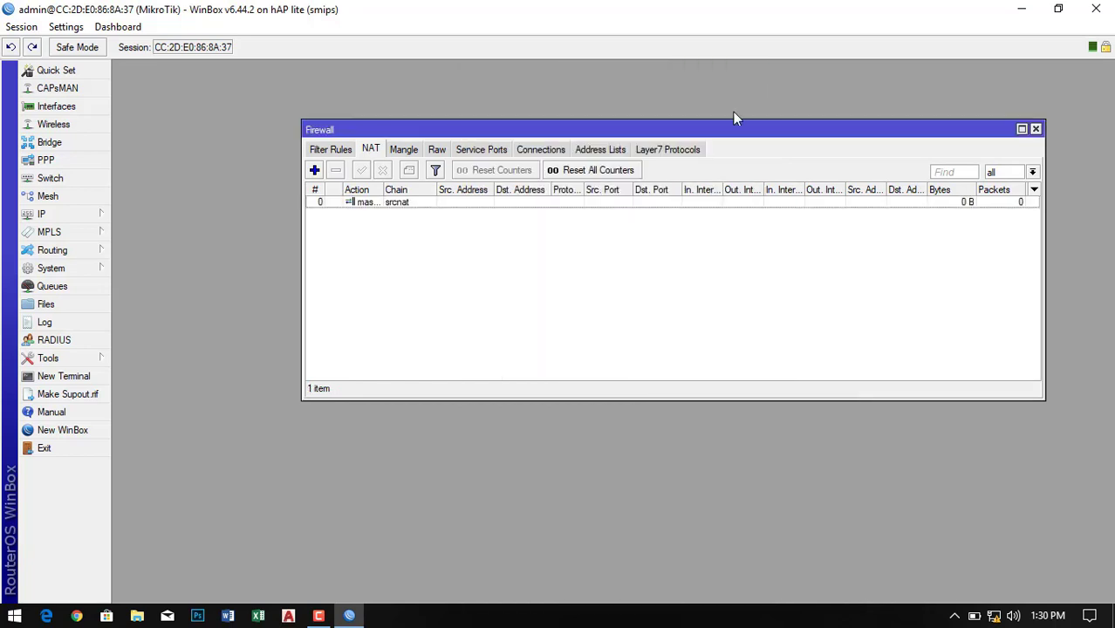
left_click(1035, 129)
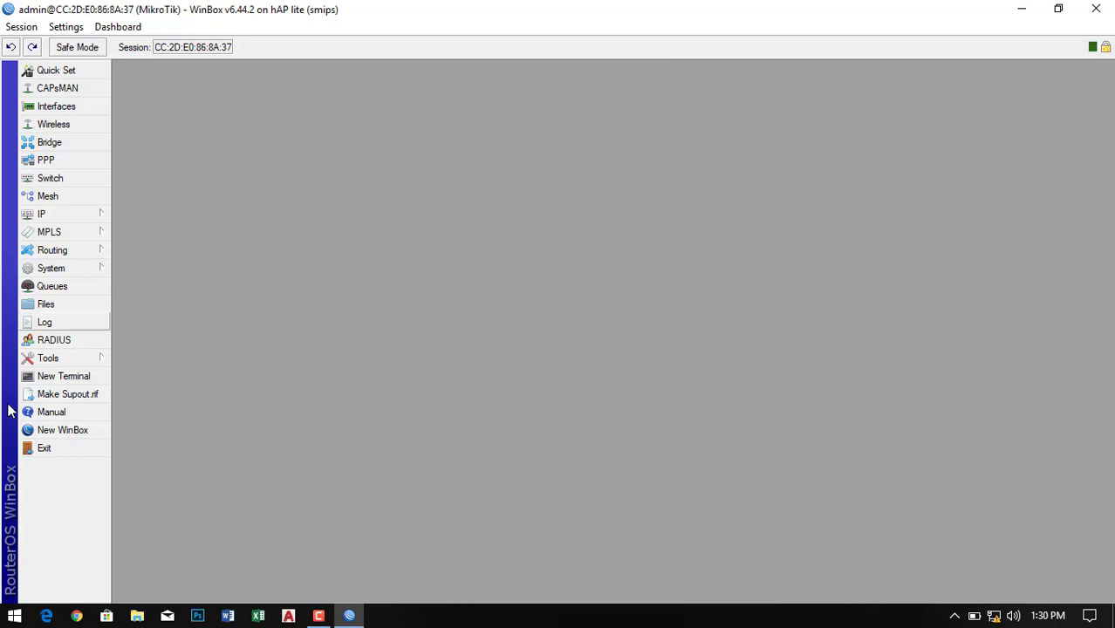
- Ping google.com from the router terminal and verify 5 sent, 5 received, 0% loss
left_click(61, 382)
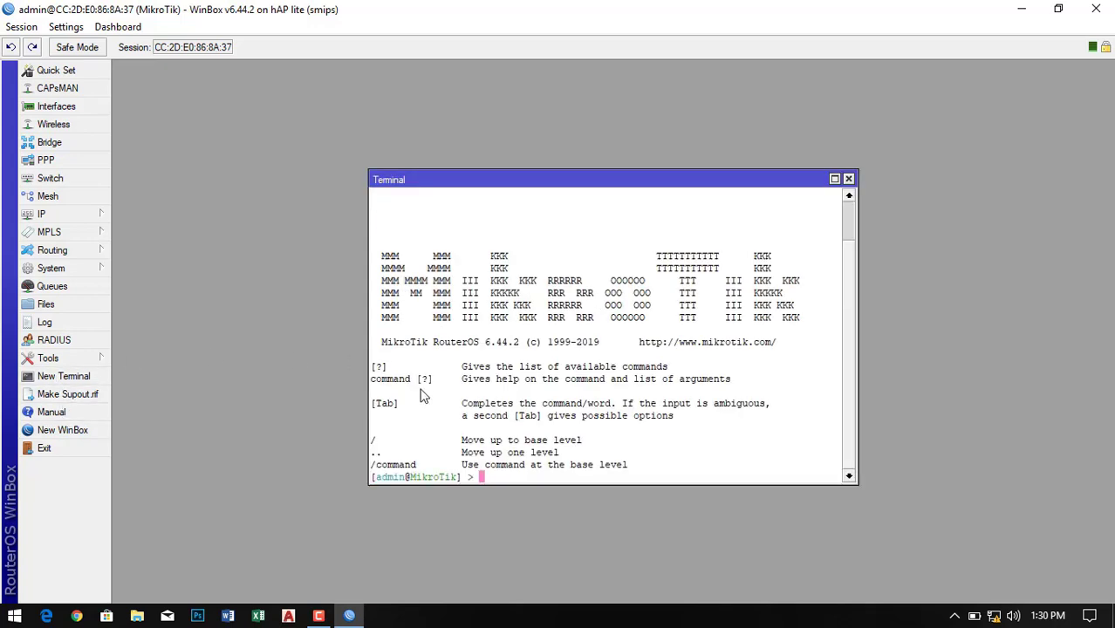
type("ping google")
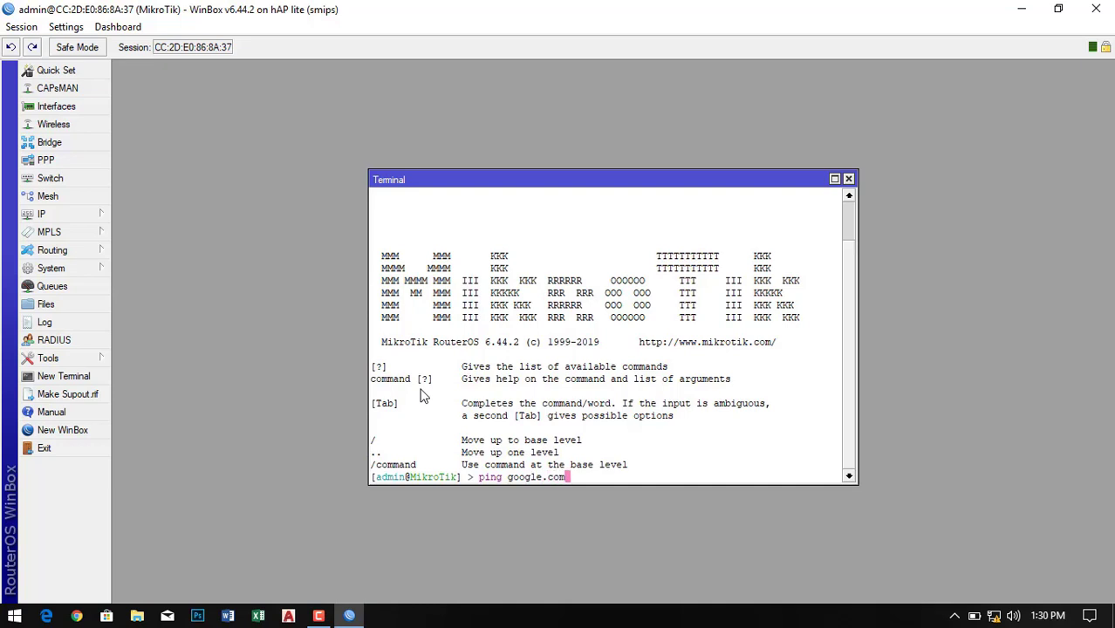
type(".com")
key("Return")
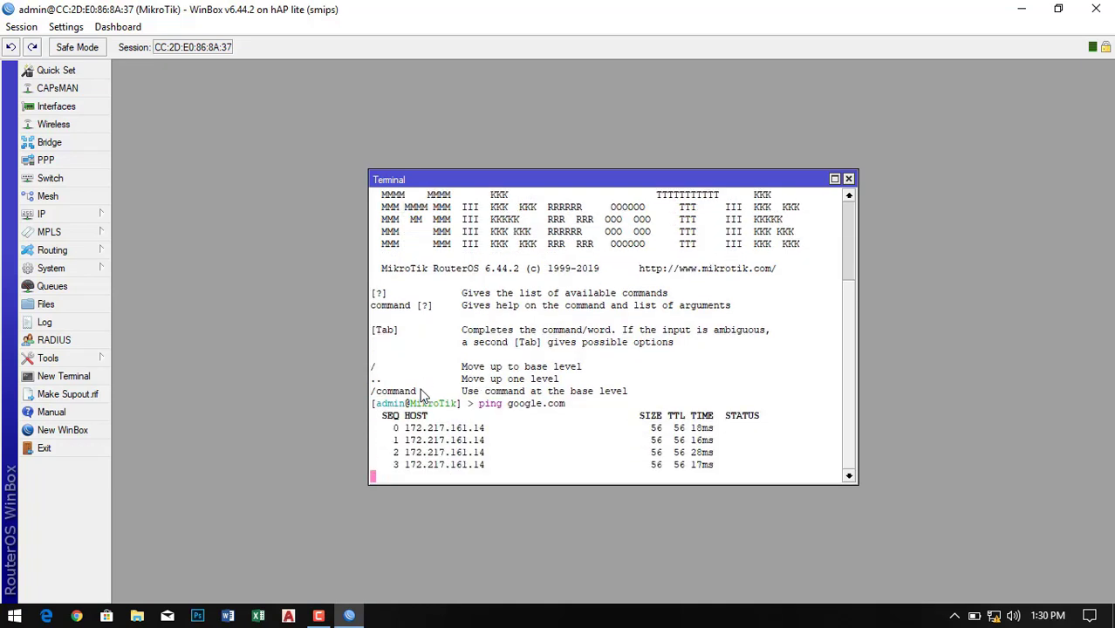
key("ctrl+c")
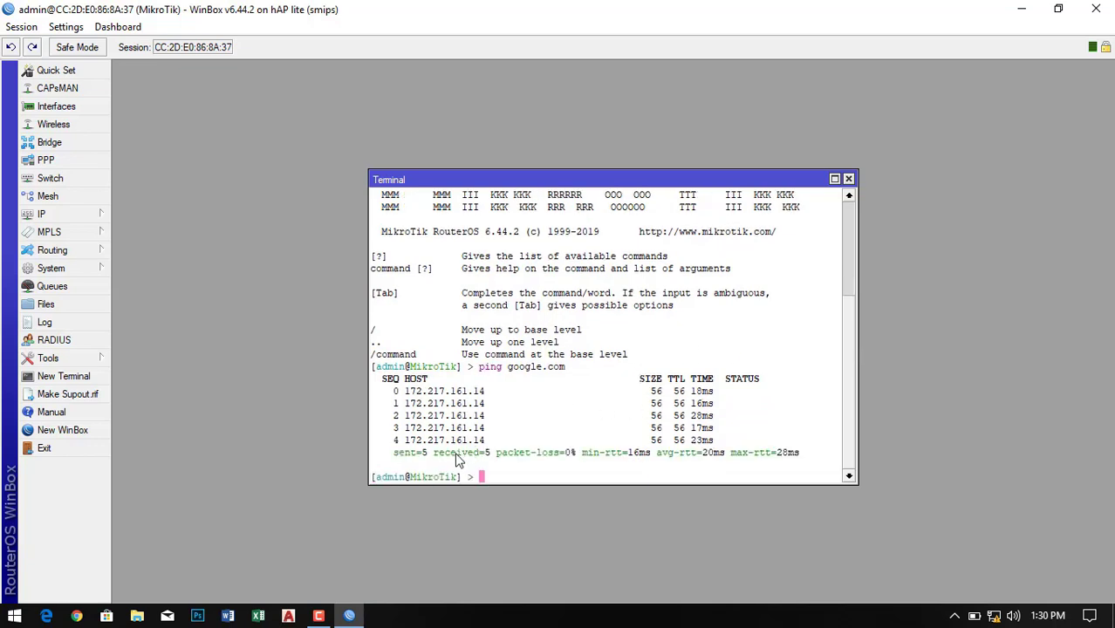
left_click_drag(414, 460, 583, 463)
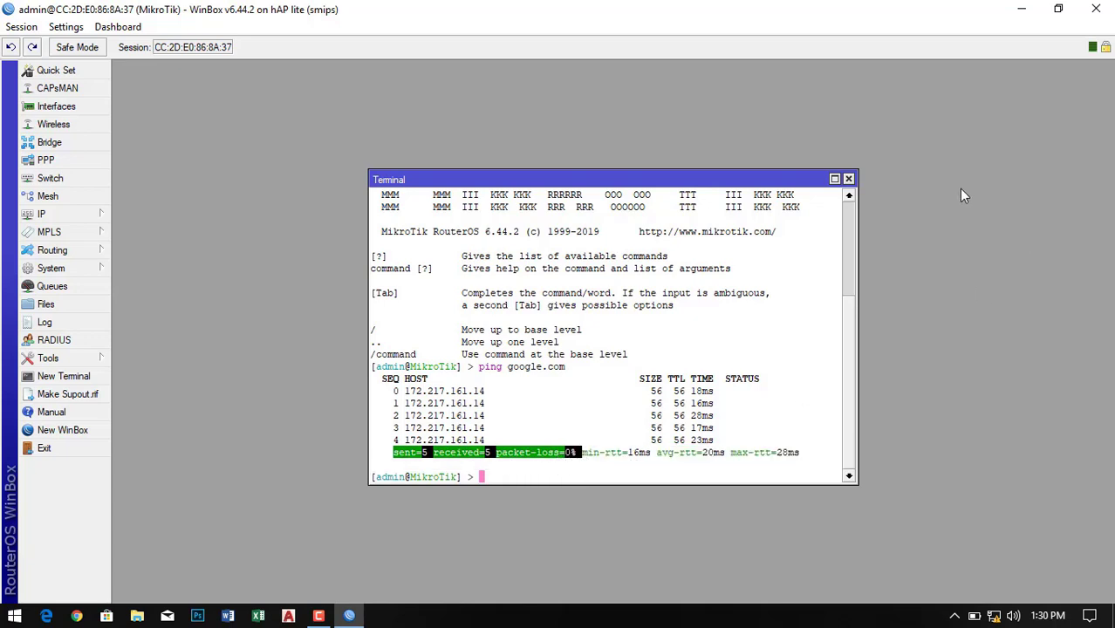
left_click(848, 179)
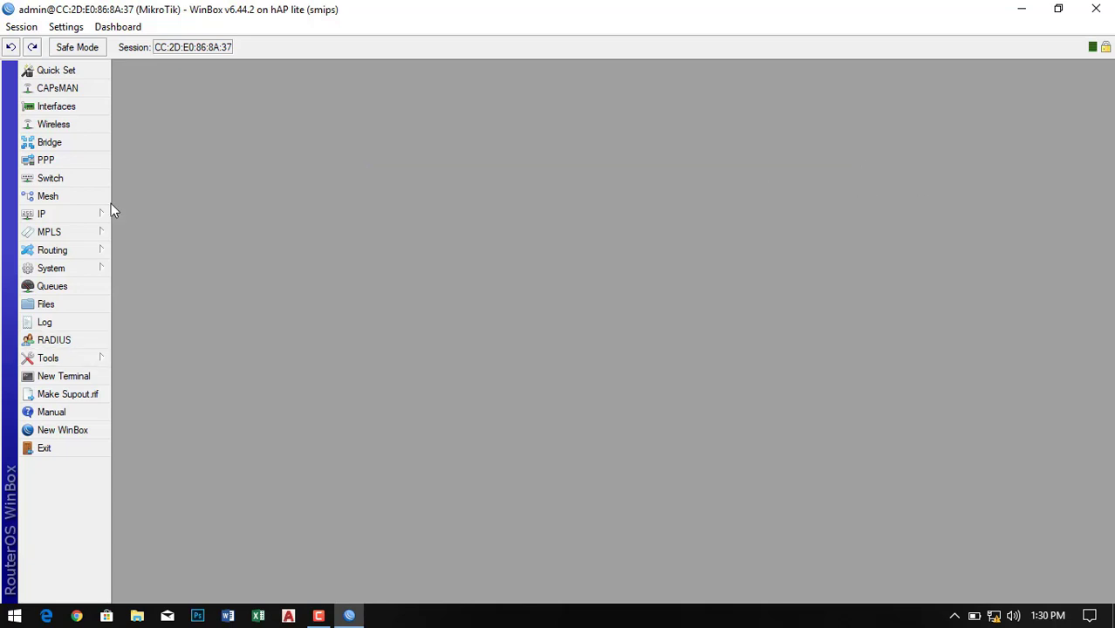
- Enable the wlan1 interface and check its general properties
left_click(45, 108)
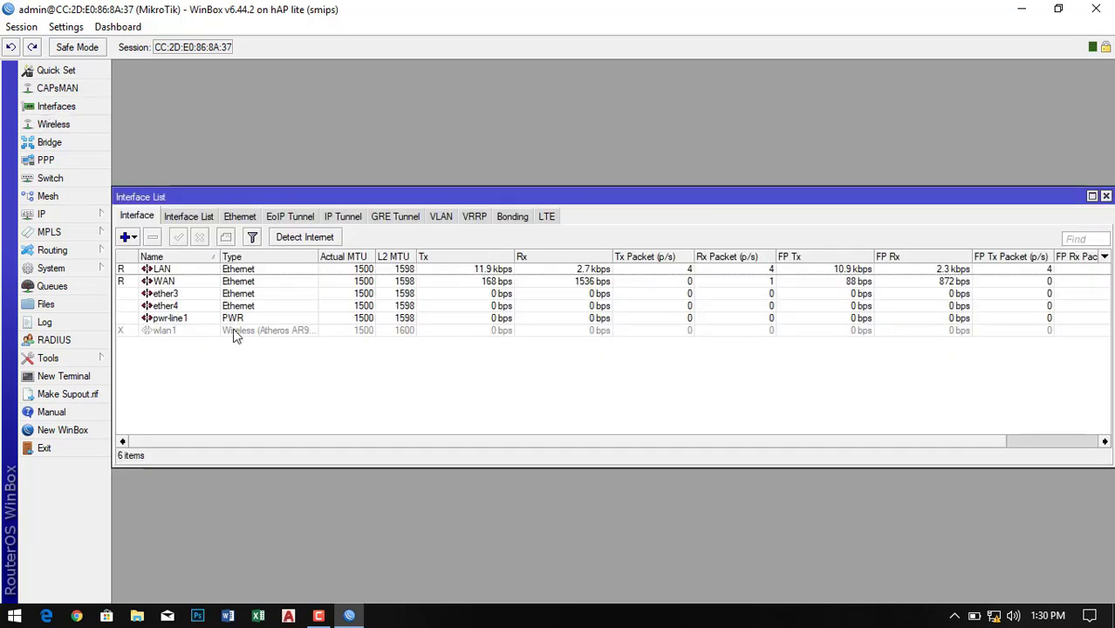
left_click(159, 331)
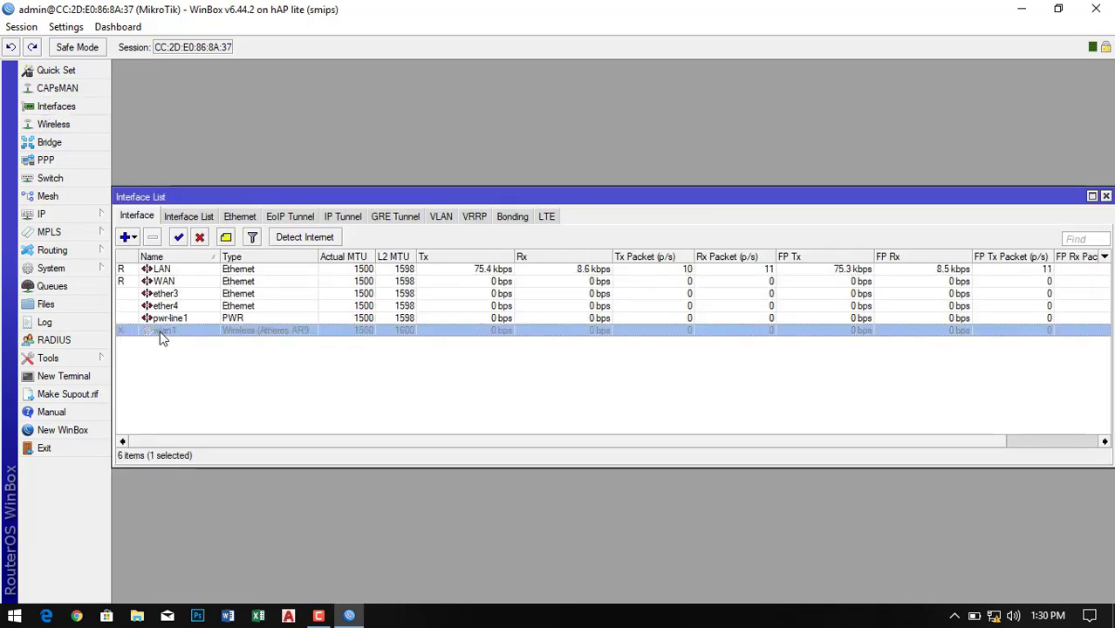
left_click(178, 237)
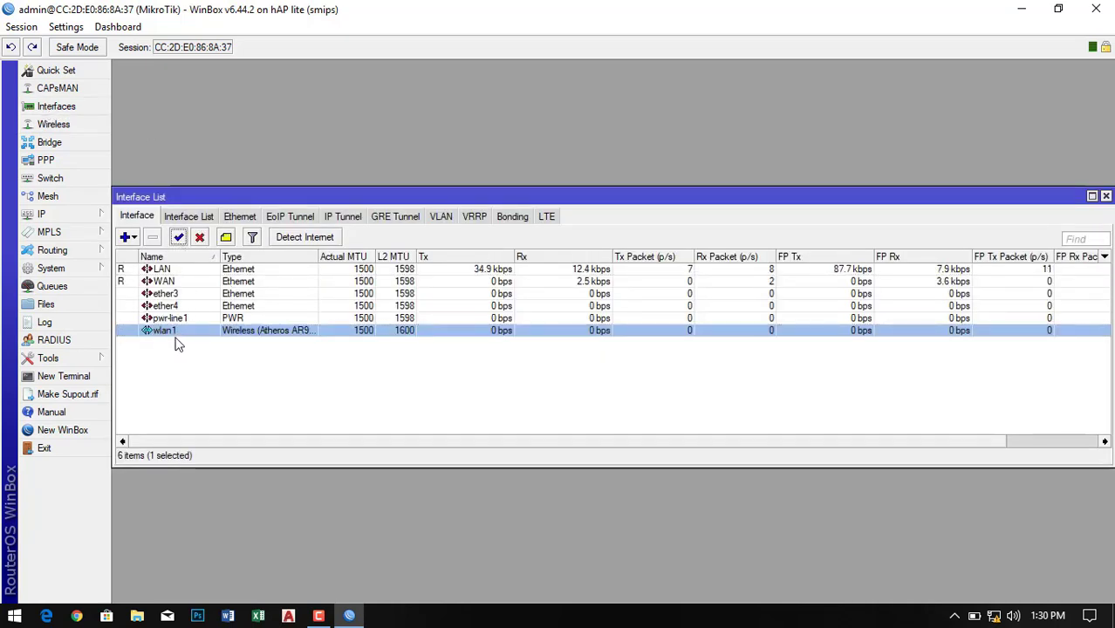
double_click(165, 332)
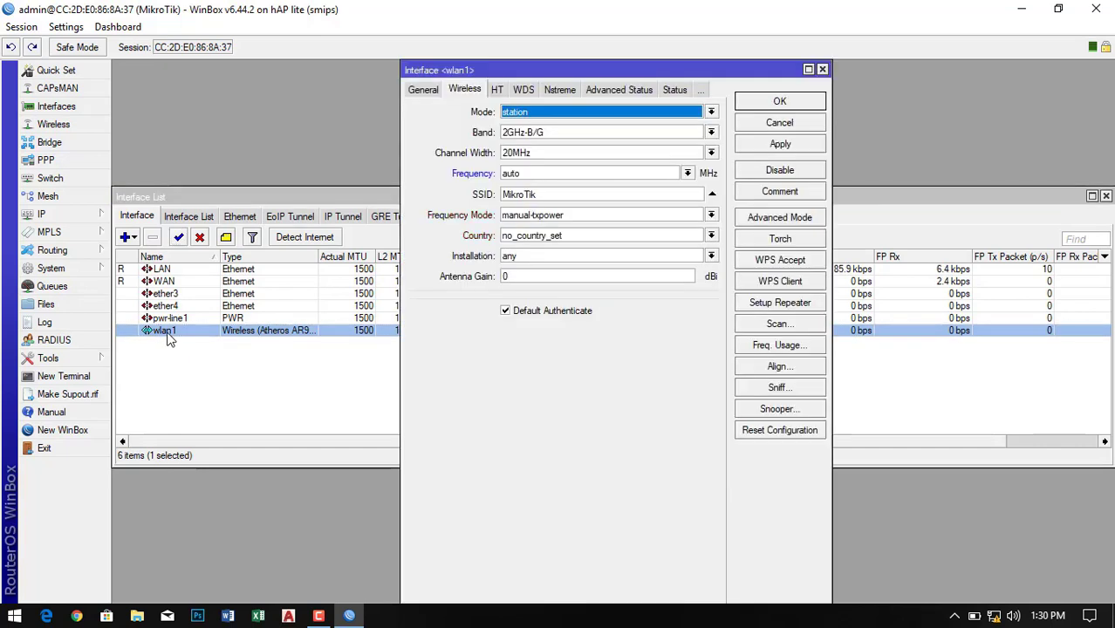
left_click(423, 92)
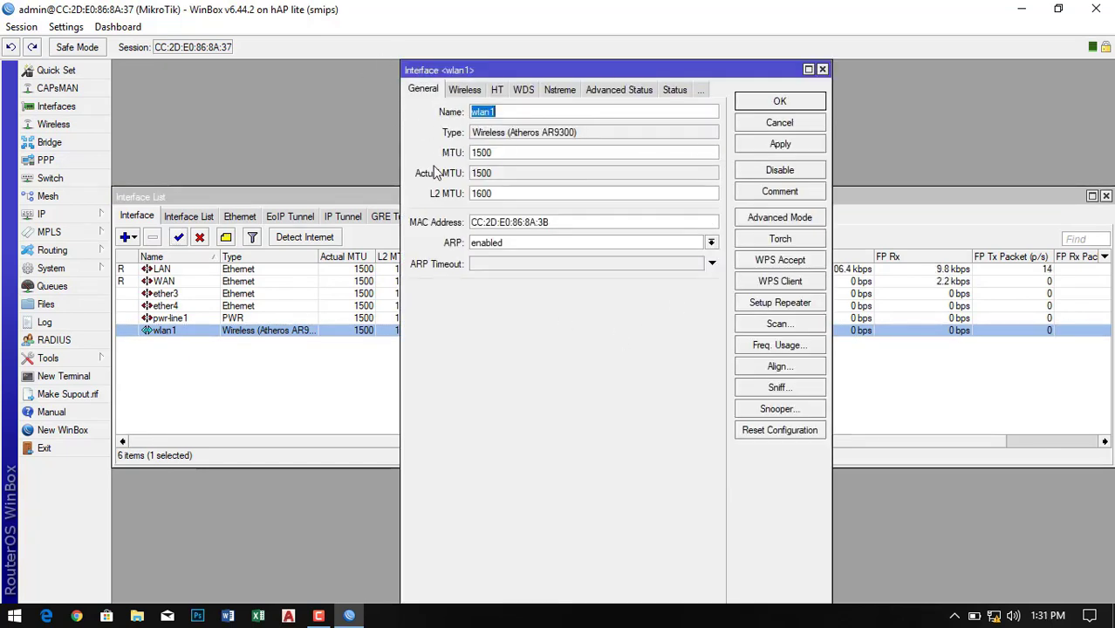
left_click(821, 68)
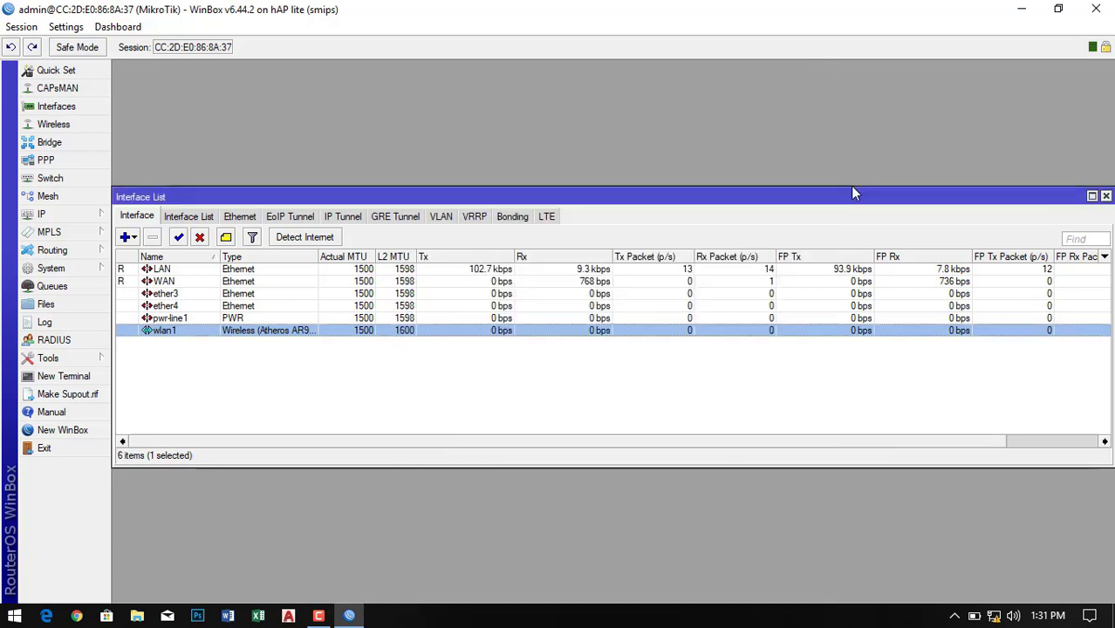
- Create a bridge named LAN_WiFi
left_click(45, 143)
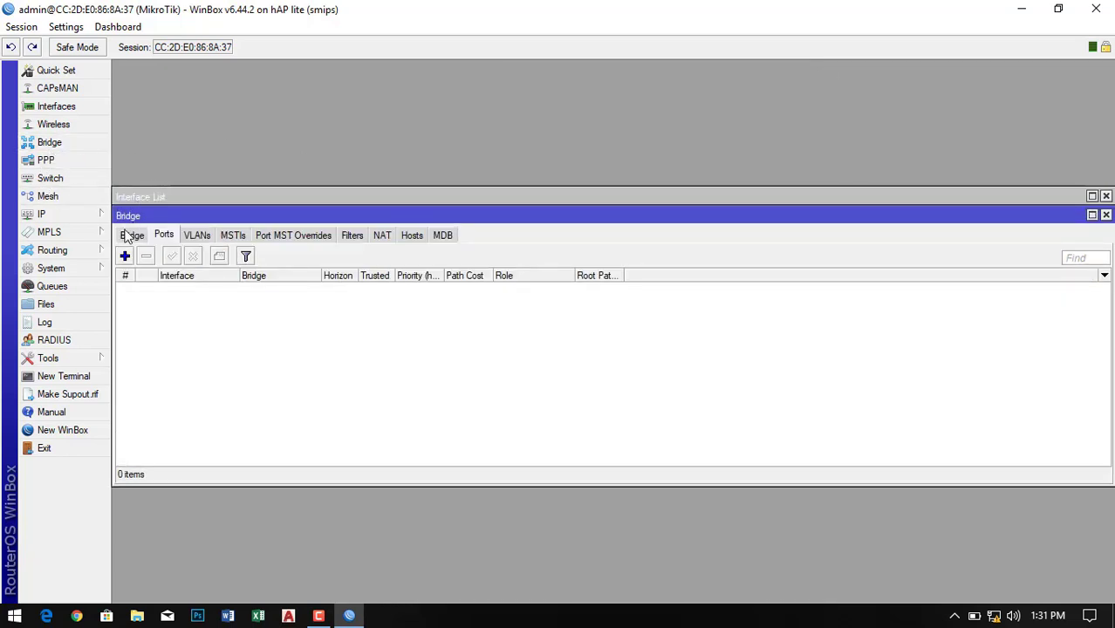
mouse_move(234, 215)
left_mouse_down()
mouse_move(308, 167)
mouse_move(236, 197)
left_mouse_up()
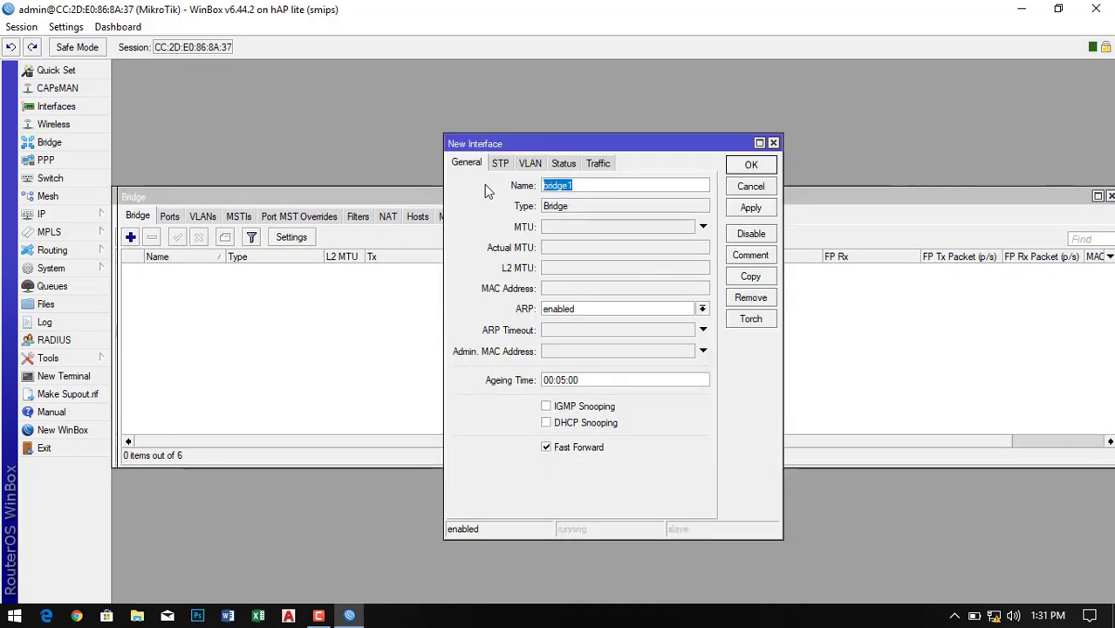
type("LAN_WiFi")
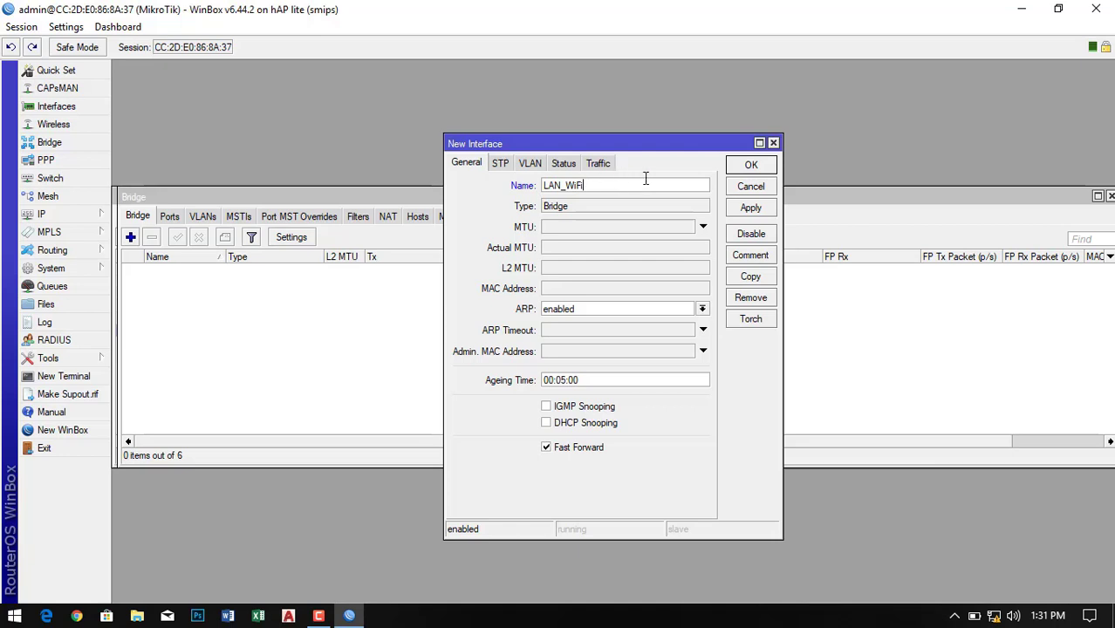
left_click(751, 207)
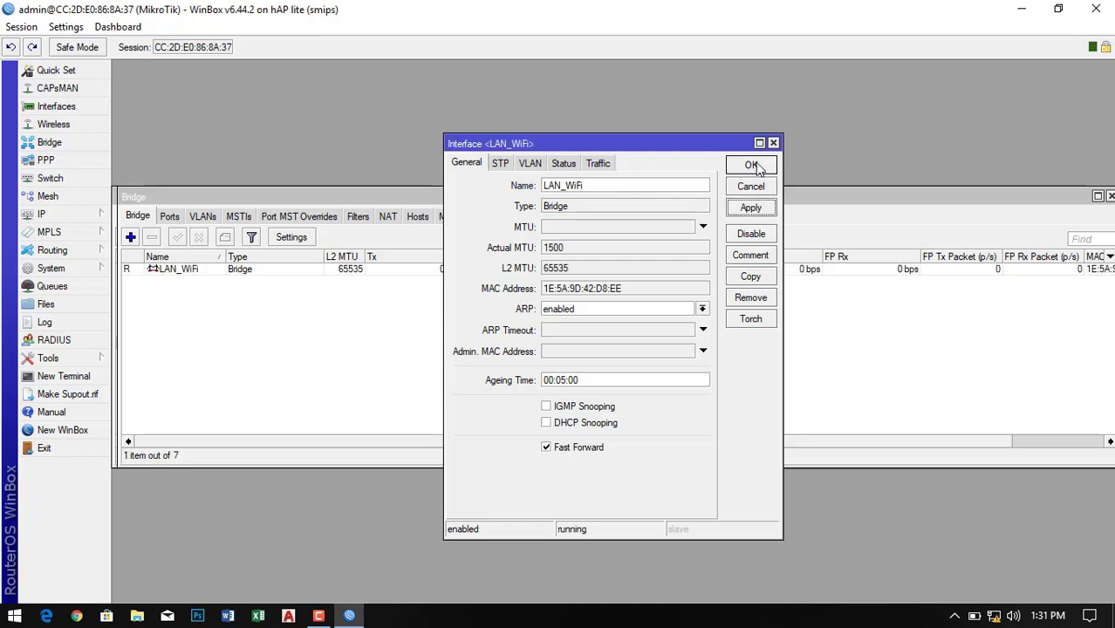
left_click(751, 165)
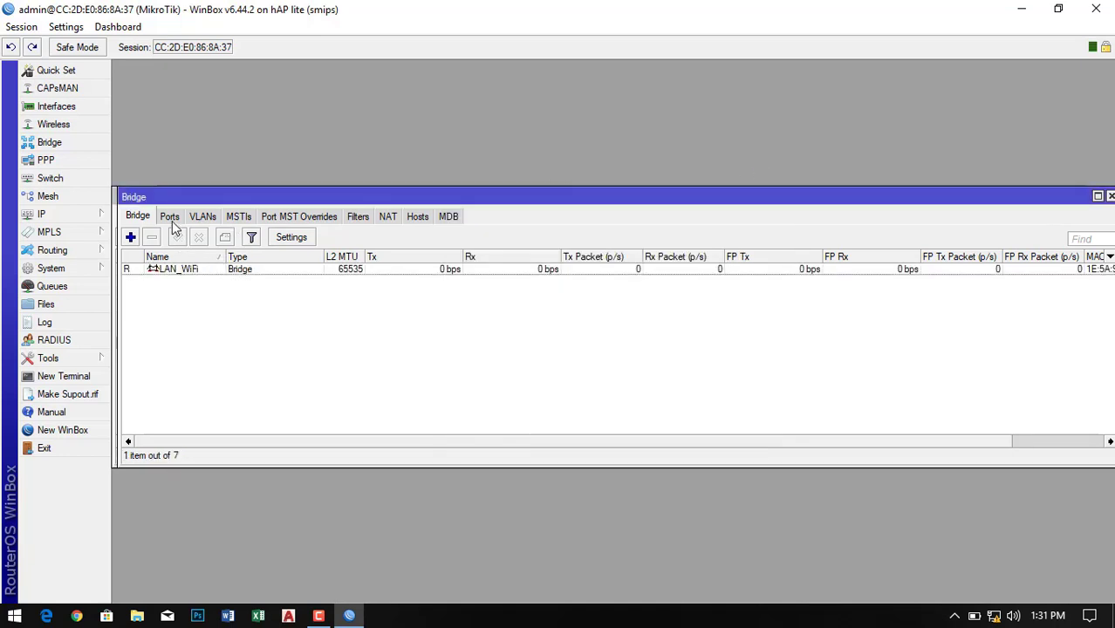
- Add LAN and wlan1 as ports of the LAN_WiFi bridge
left_click(171, 219)
left_click(131, 238)
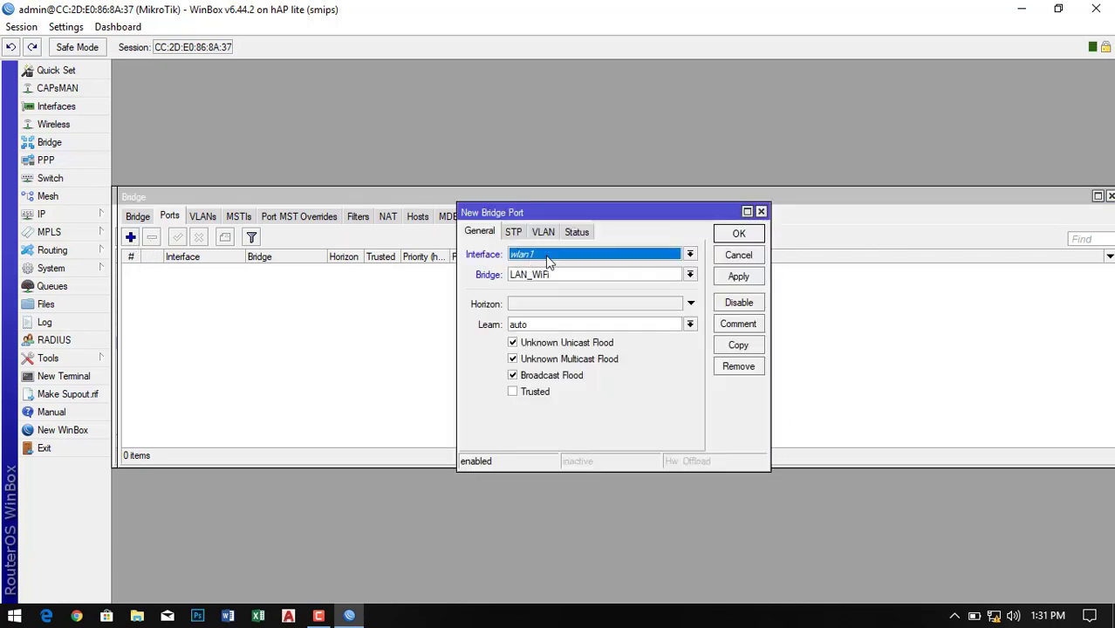
left_click(690, 254)
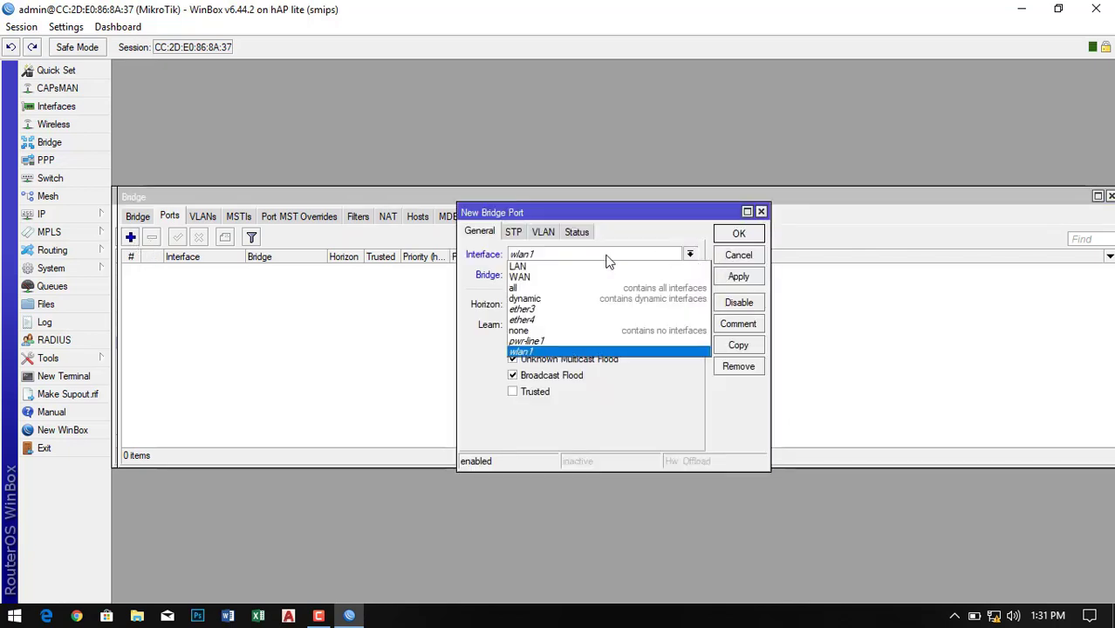
left_click(524, 269)
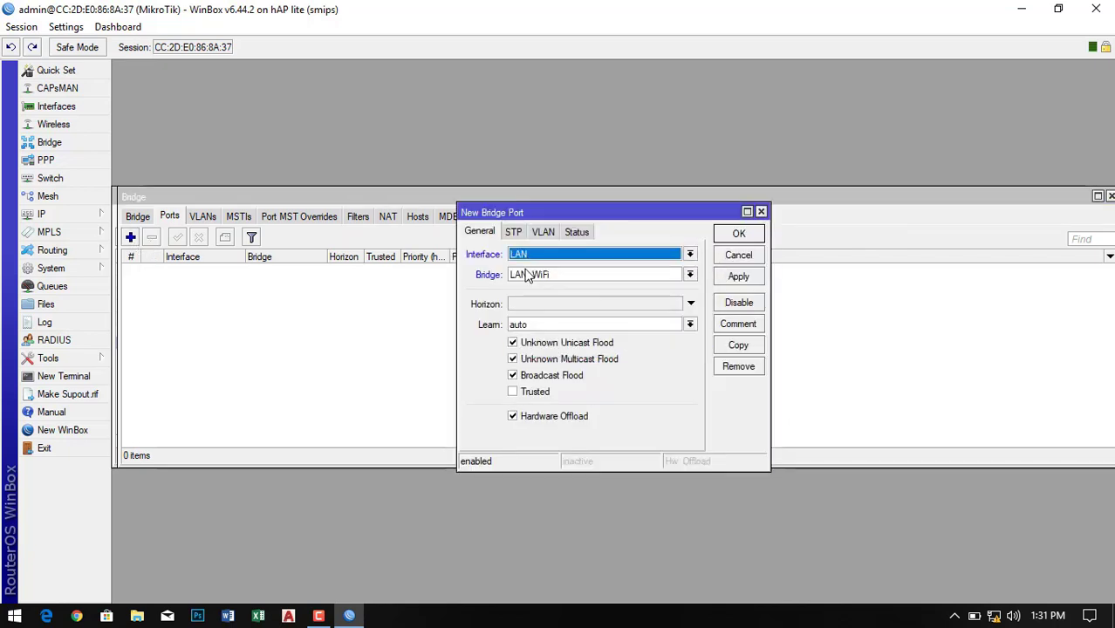
left_click(739, 279)
left_click(739, 235)
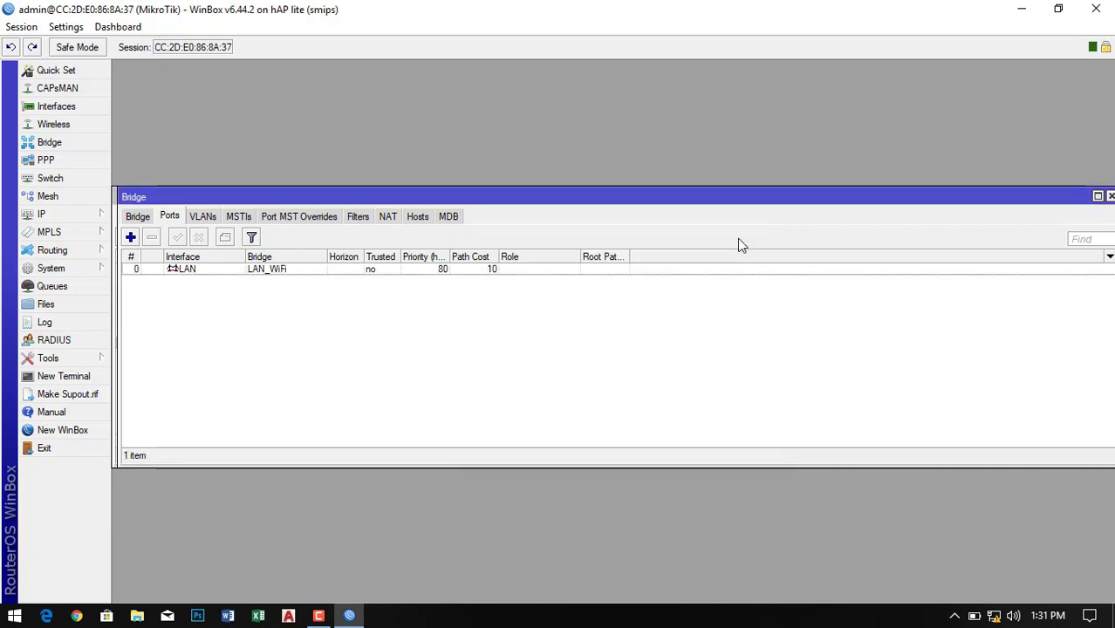
left_click(130, 237)
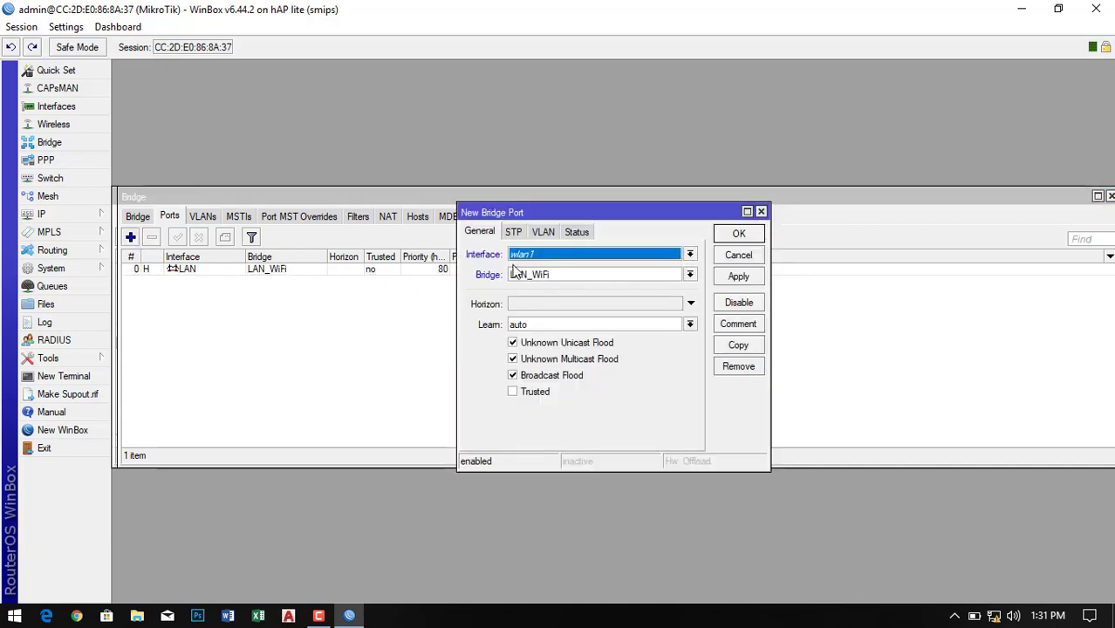
left_click(689, 256)
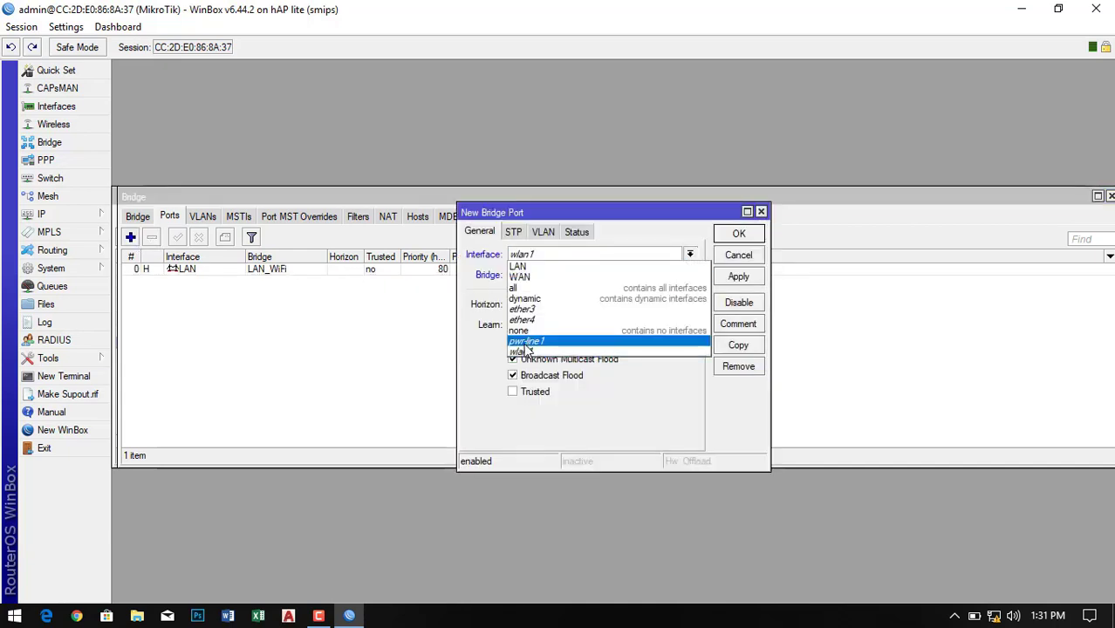
left_click(616, 353)
left_click(751, 286)
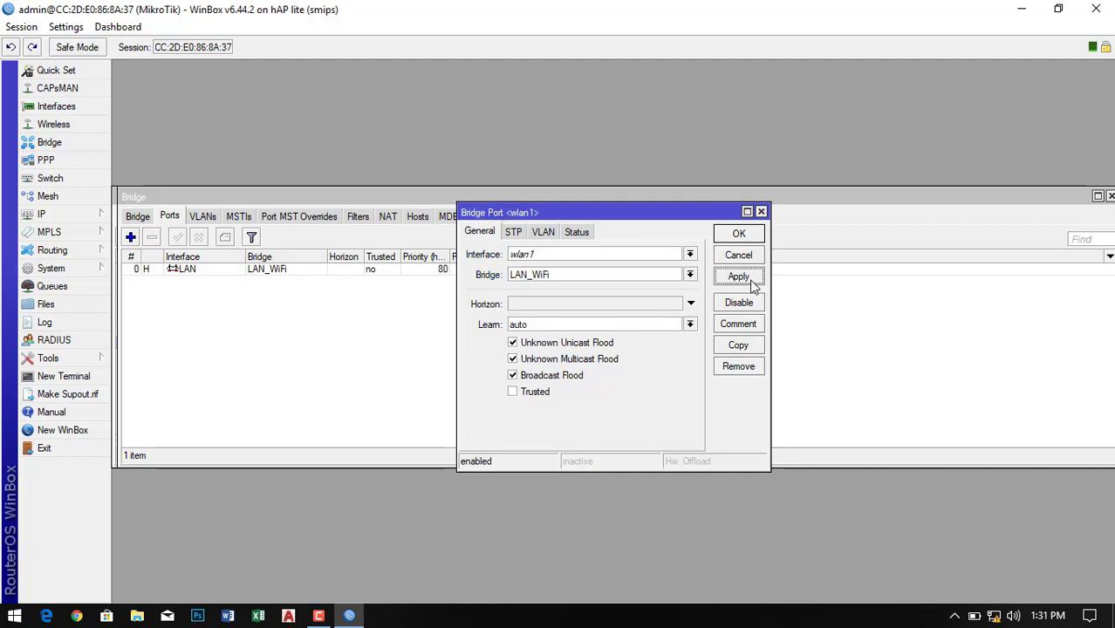
left_click(744, 237)
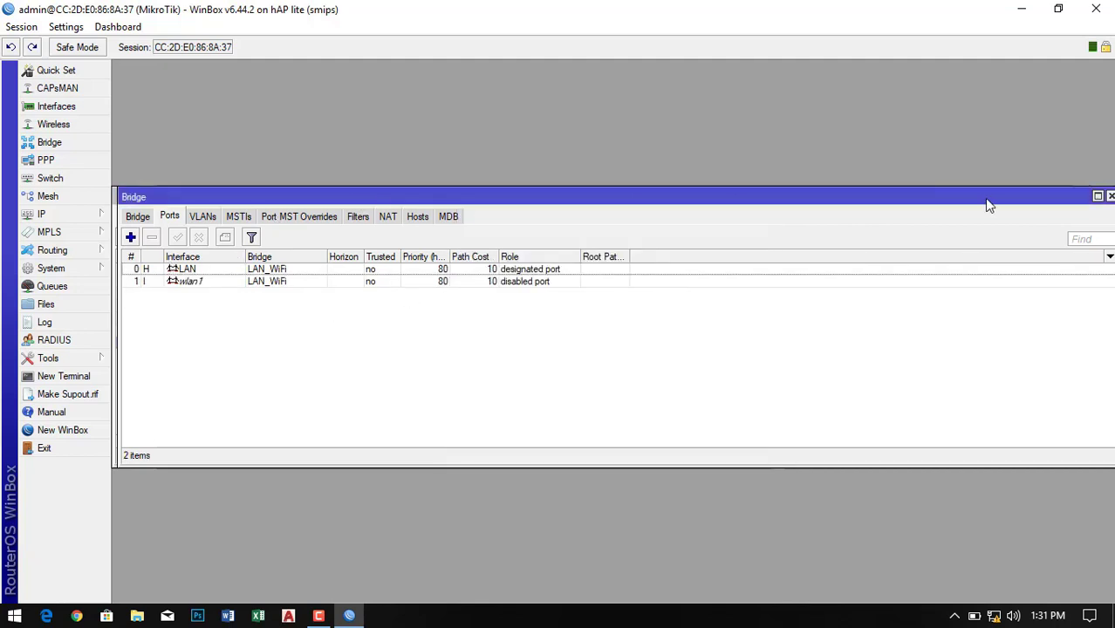
left_click(1110, 196)
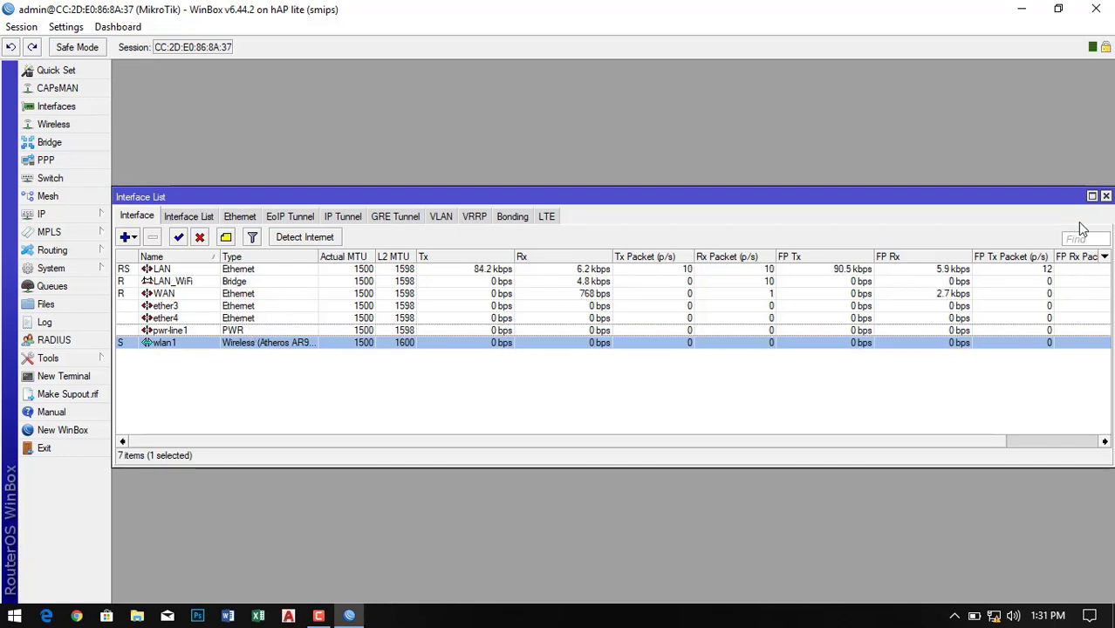
left_click(1105, 196)
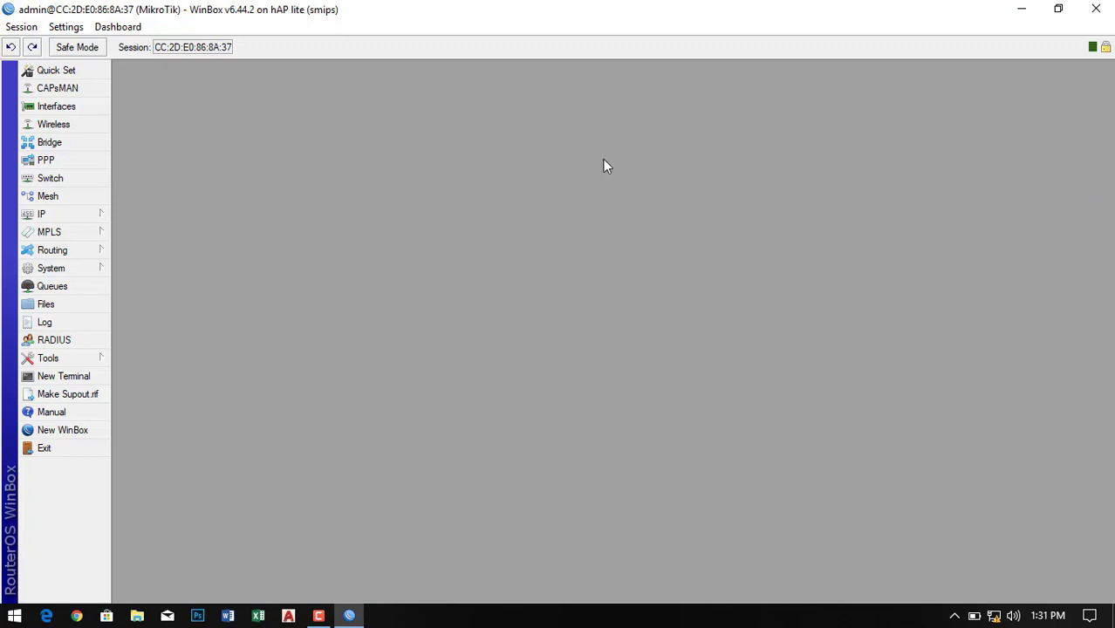
- Start DHCP Setup on LAN_WiFi with network 10.10.10.0/24, gateway 10.10.10.1, pool ending at .30
left_click(54, 217)
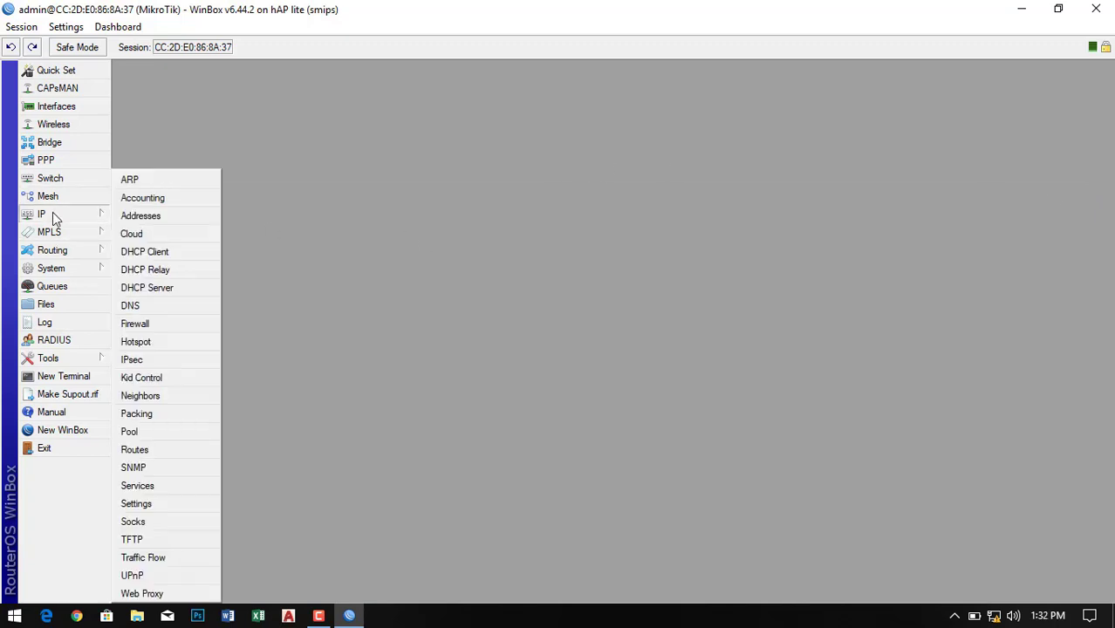
left_click(153, 293)
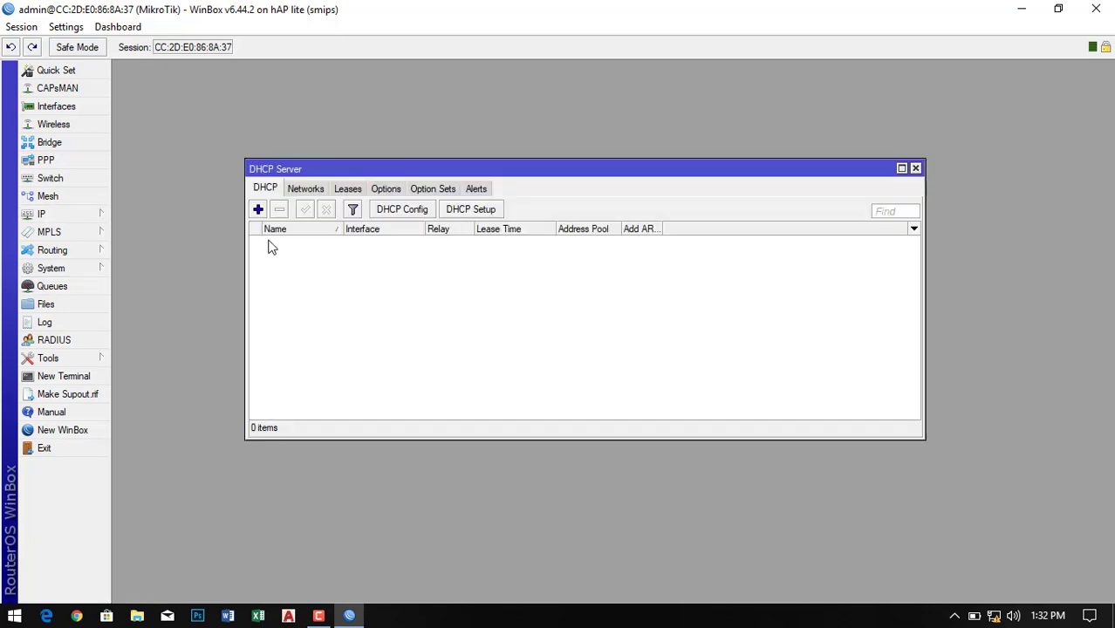
left_click(466, 213)
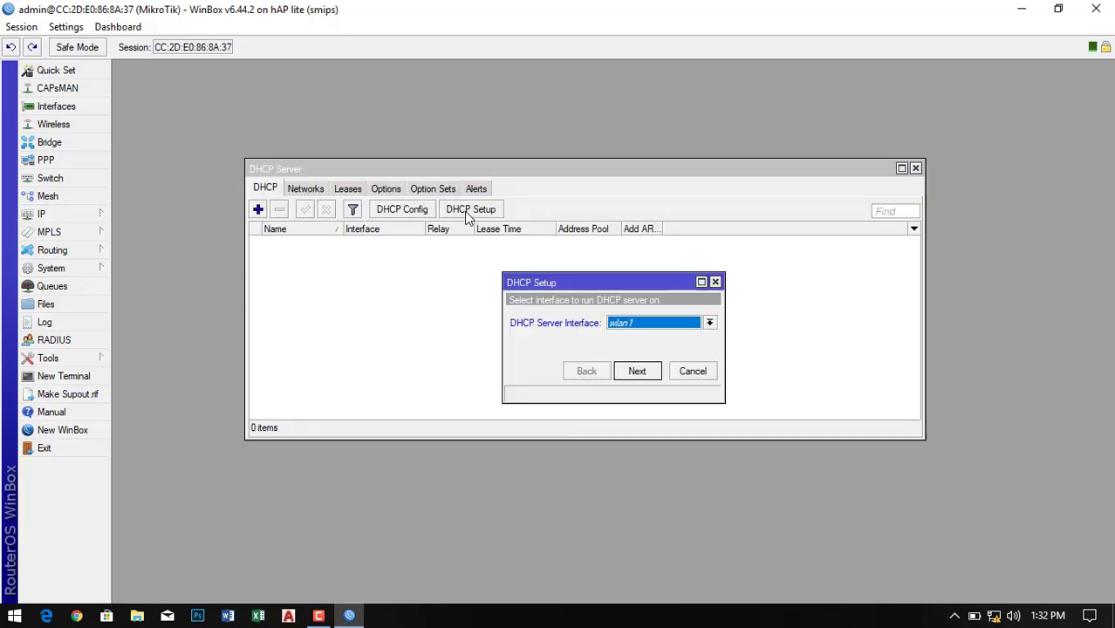
left_click(709, 323)
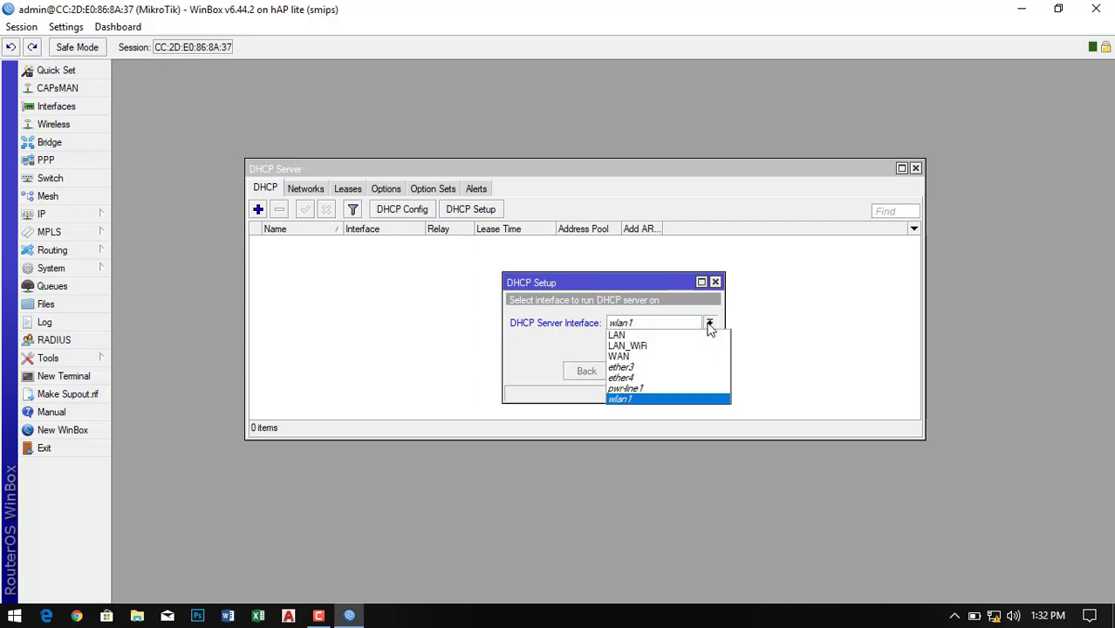
left_click(635, 346)
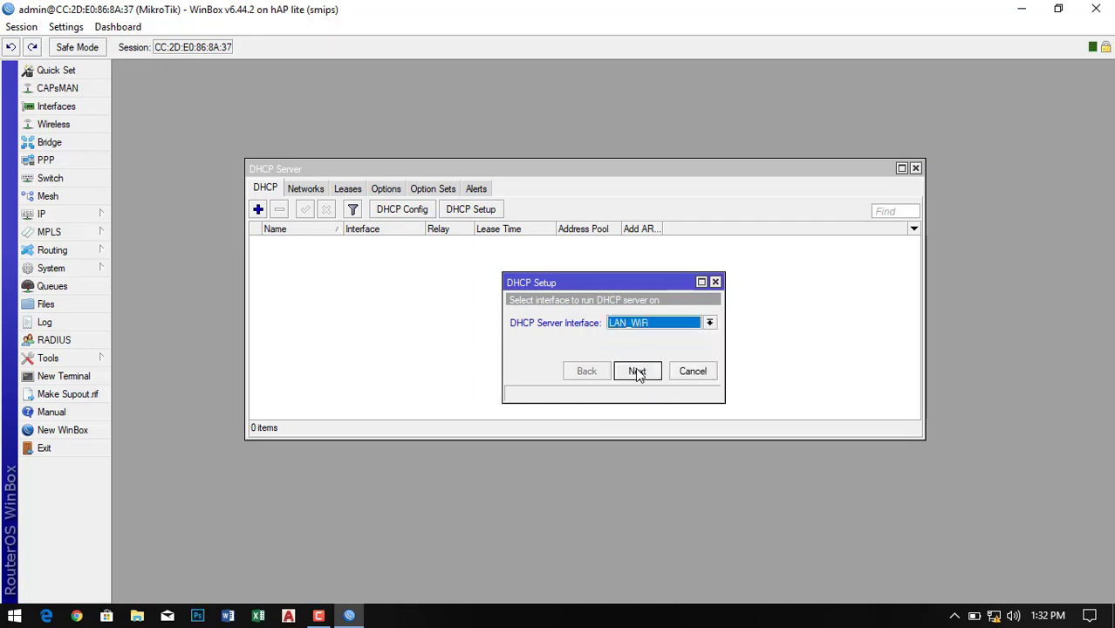
left_click(637, 372)
left_click(641, 372)
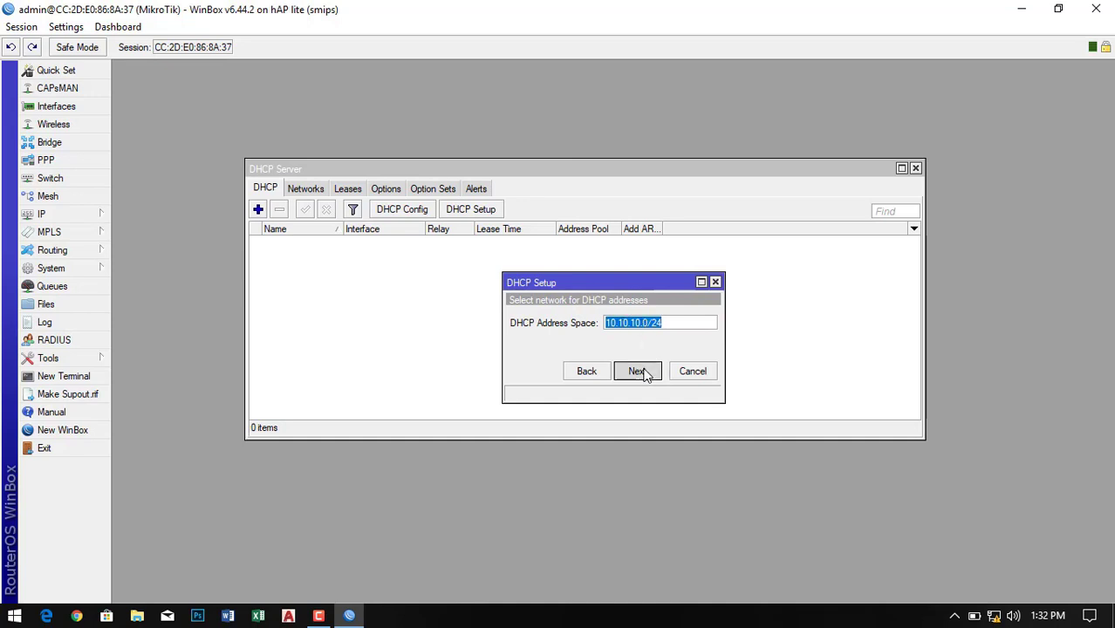
left_click(636, 370)
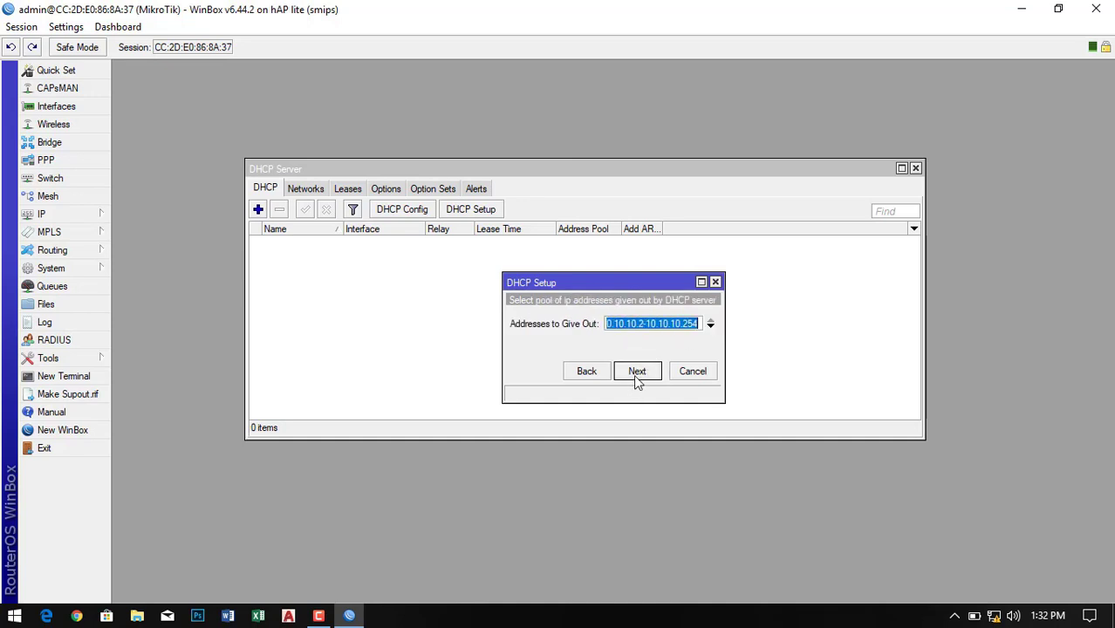
left_click(689, 324)
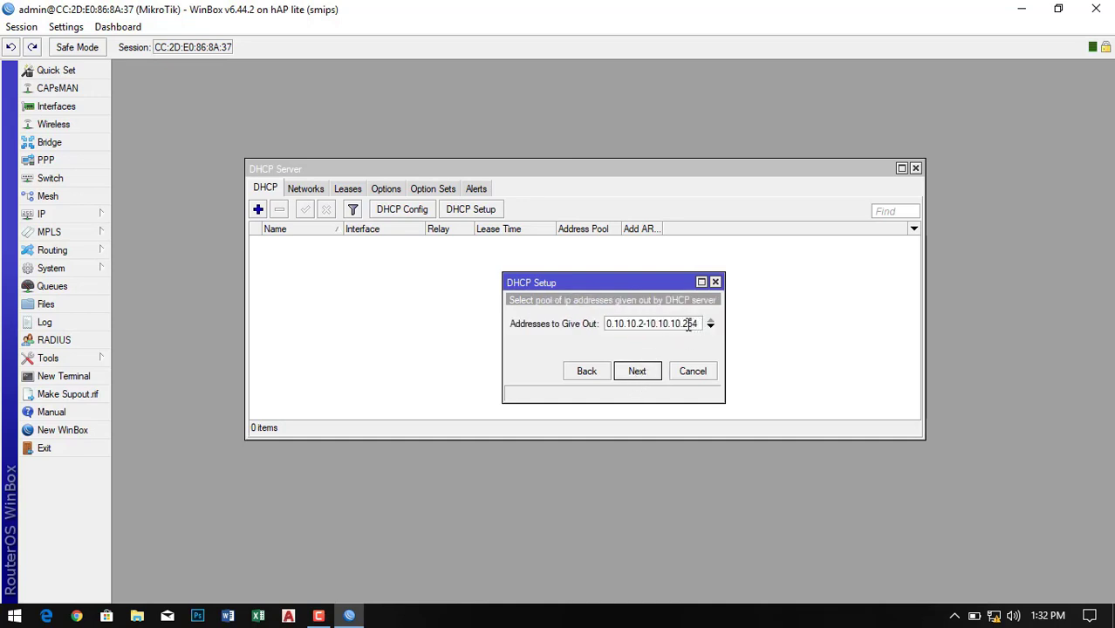
key("shift+End")
type("30")
left_click(637, 371)
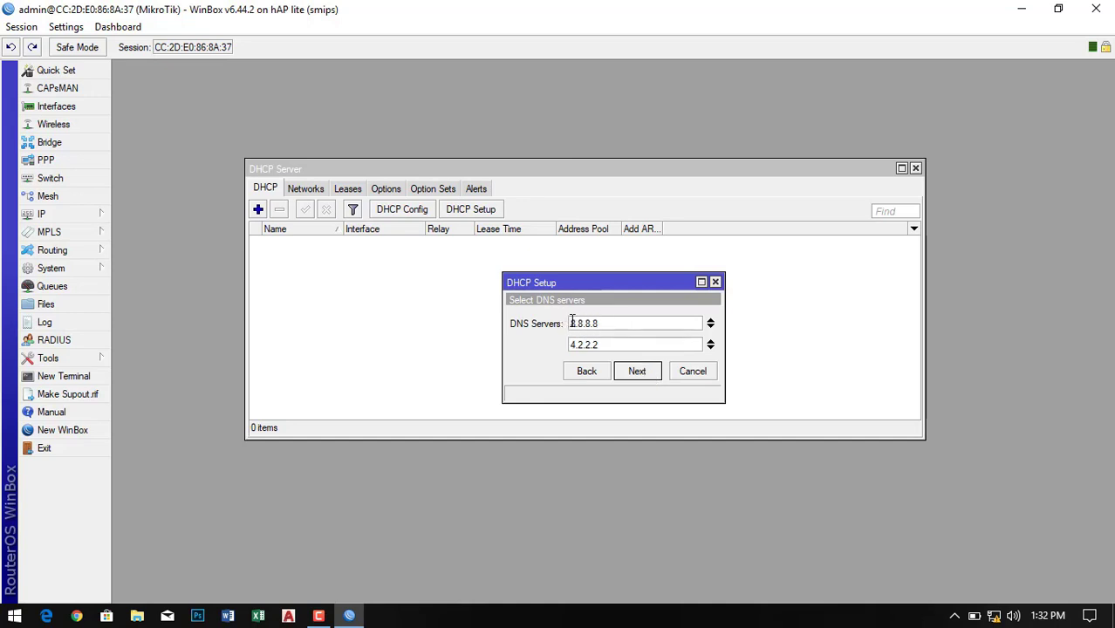
- Keep DNS 8.8.8.8 and 4.2.2.2, set a 00:60:00 lease, and finish the setup
double_click(571, 323)
double_click(620, 345)
left_click(638, 372)
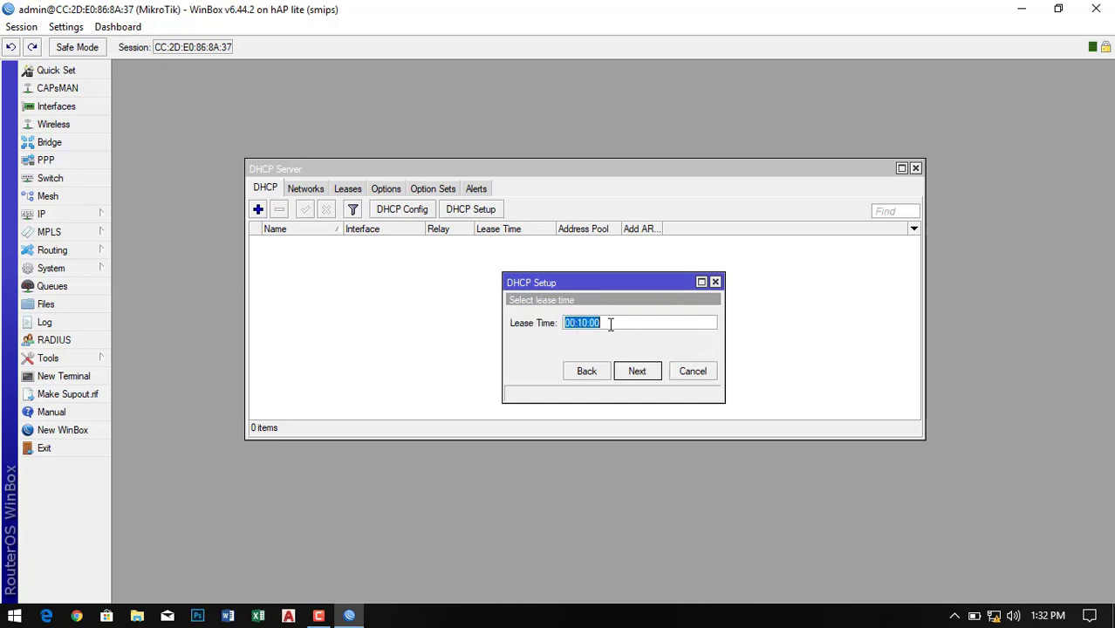
left_click(585, 322)
double_click(581, 321)
left_click_drag(587, 324, 582, 324)
key("BackSpace")
key("BackSpace")
type("60")
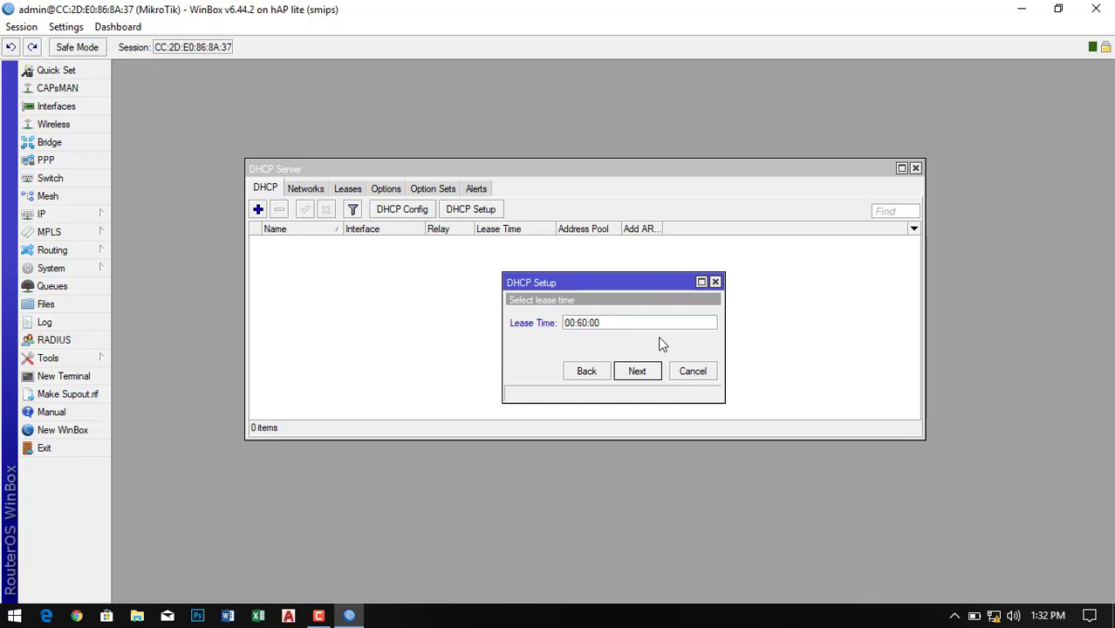
left_click(634, 372)
left_click(636, 371)
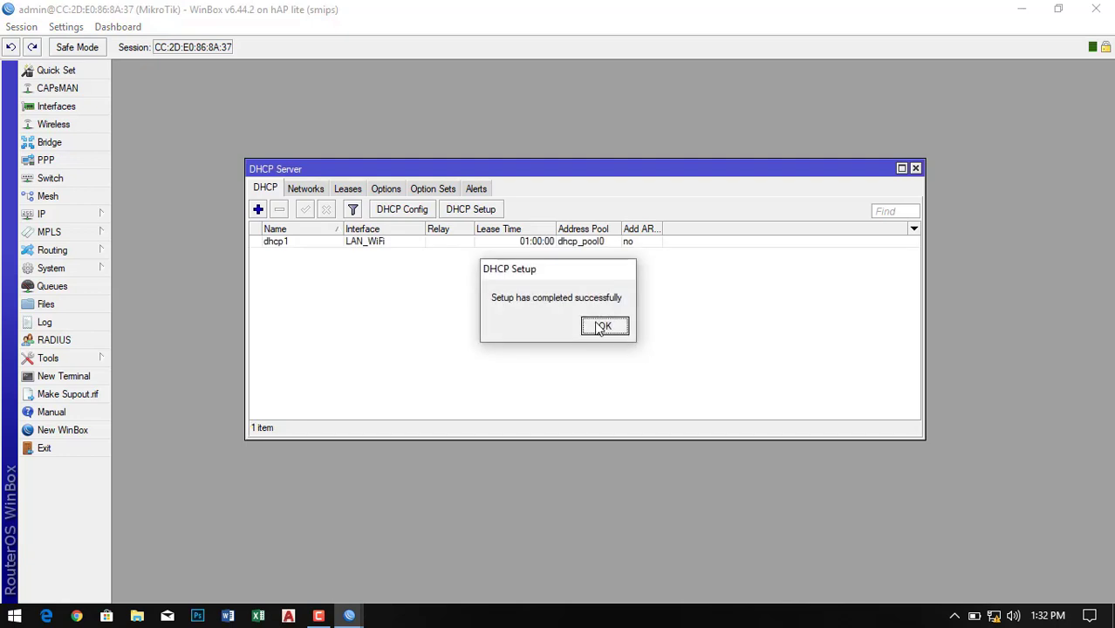
left_click(601, 327)
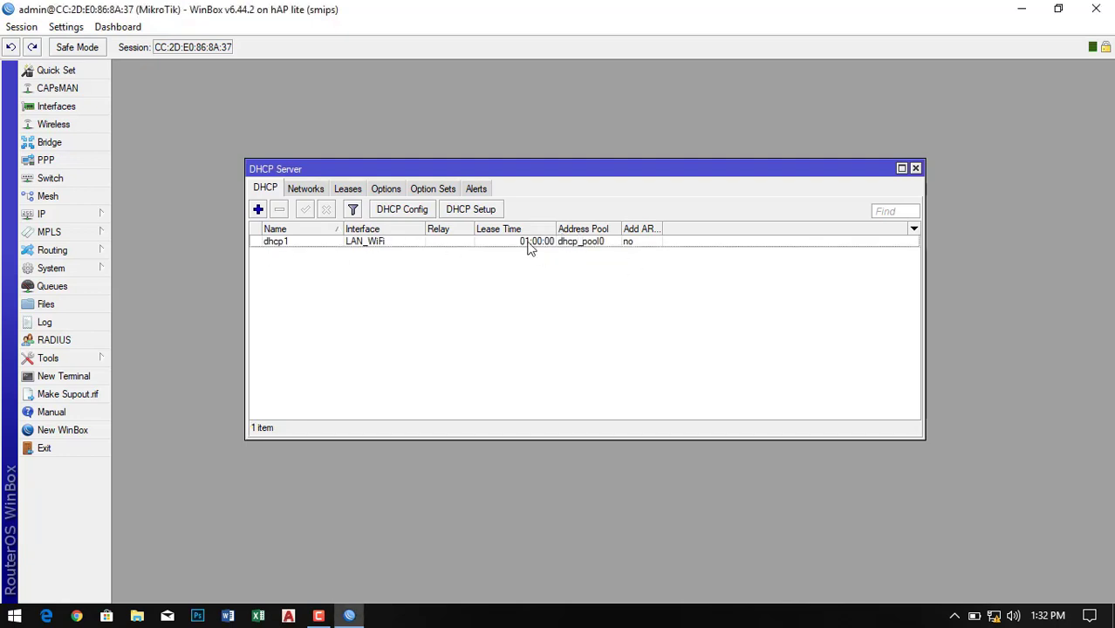
left_click(915, 170)
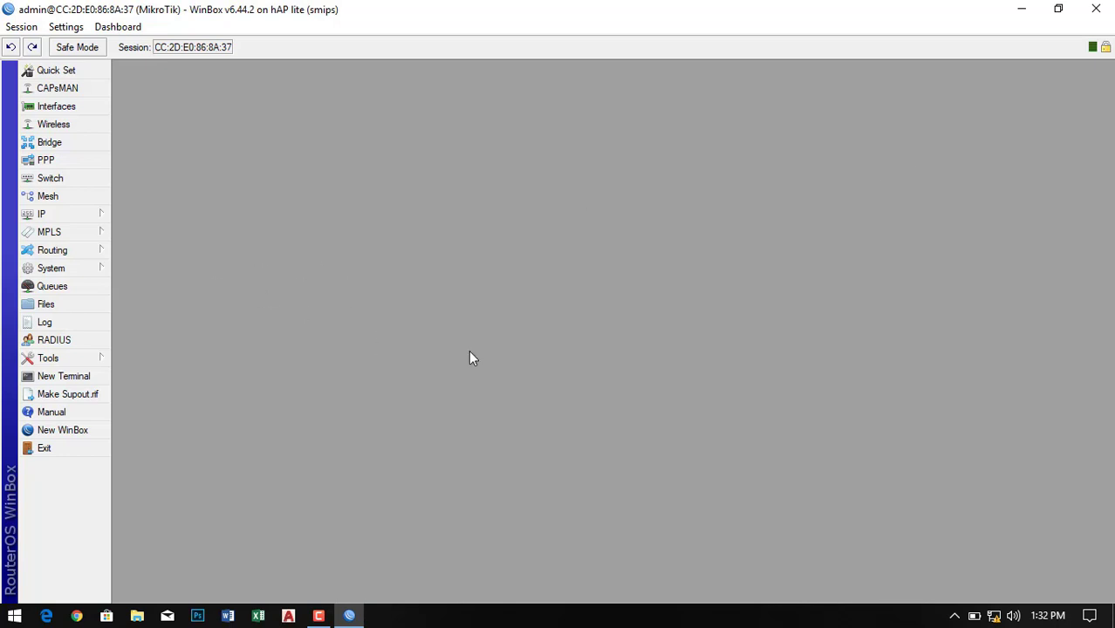
- Open the wlan1 interface settings from the WiFi Interfaces list in Wireless Tables
left_click(63, 127)
left_click(505, 189)
left_click_drag(505, 190, 529, 175)
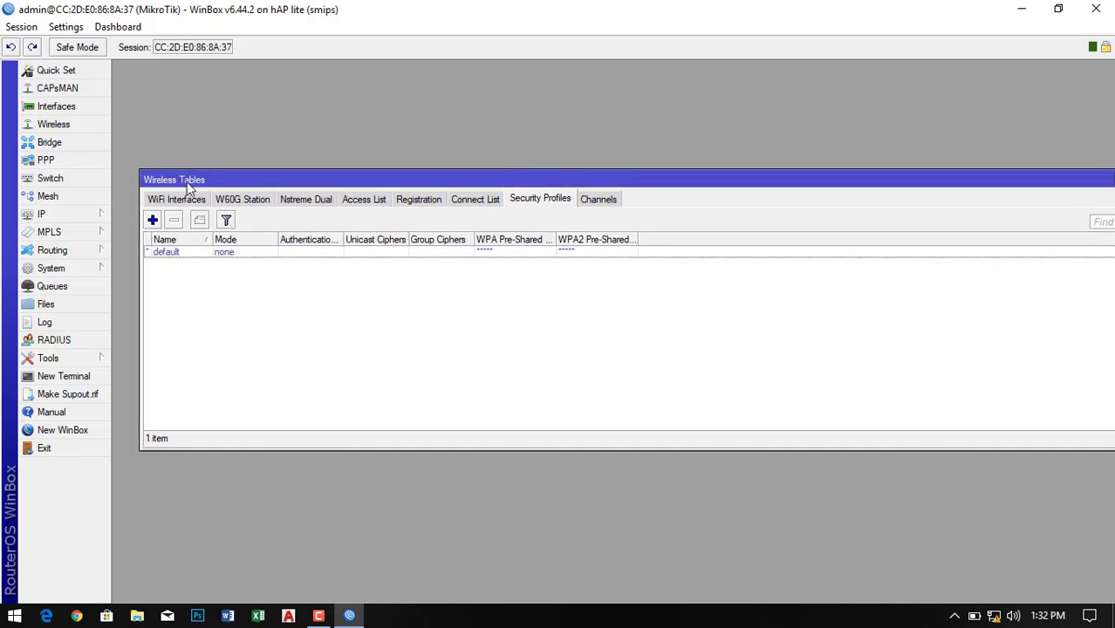
left_click(187, 199)
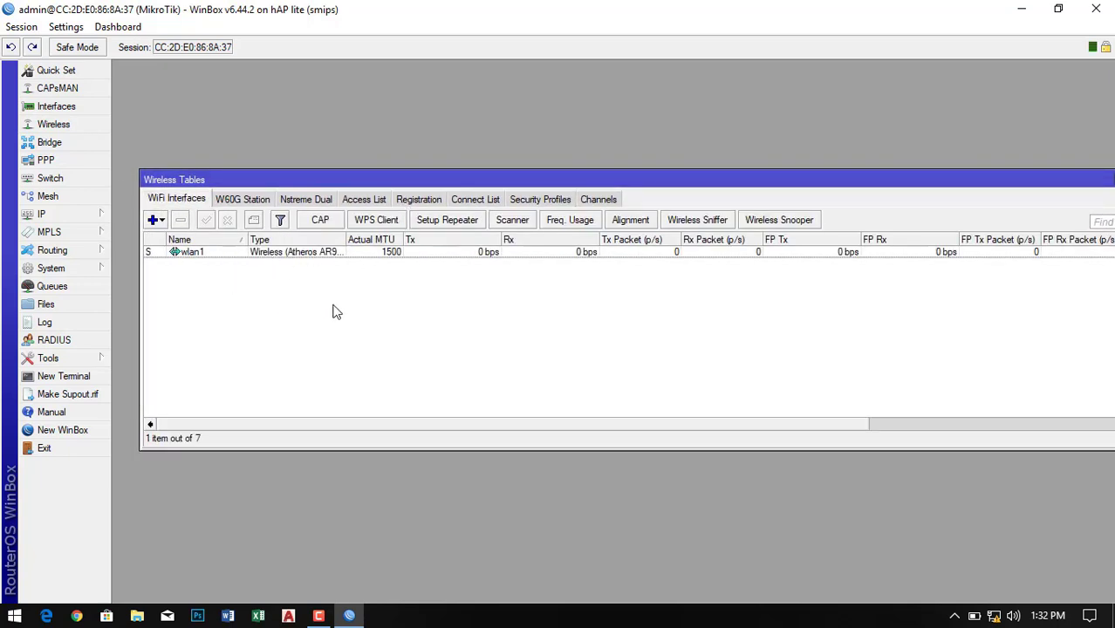
double_click(278, 253)
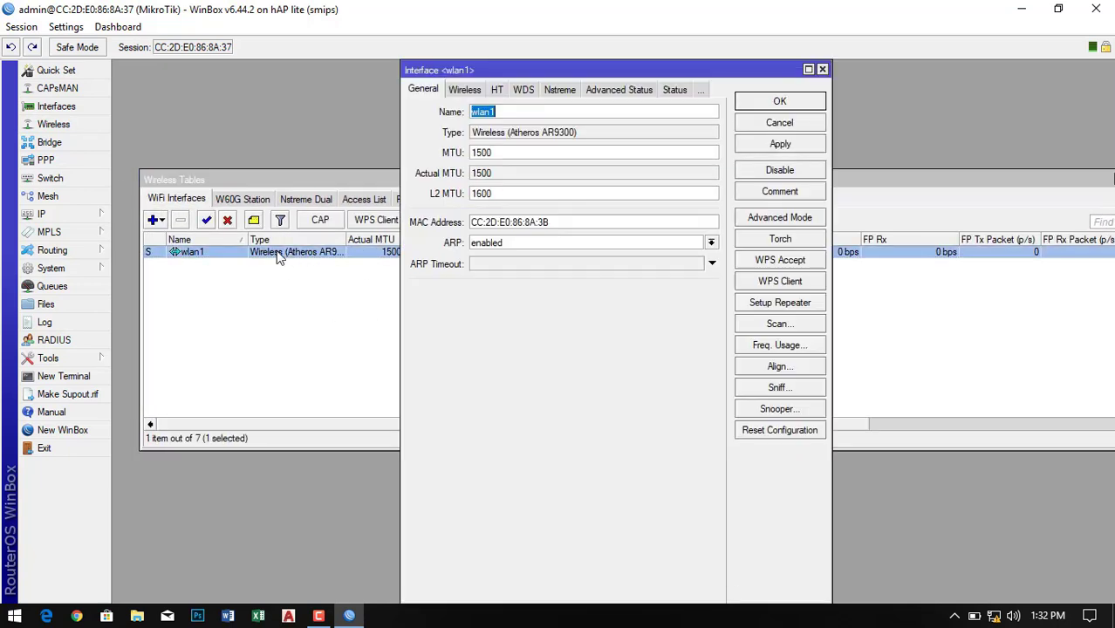
- Set wlan1 to ap bridge mode, band 2GHz-B/G/N, SSID 'TECH DHEE', then apply and confirm
left_click(465, 90)
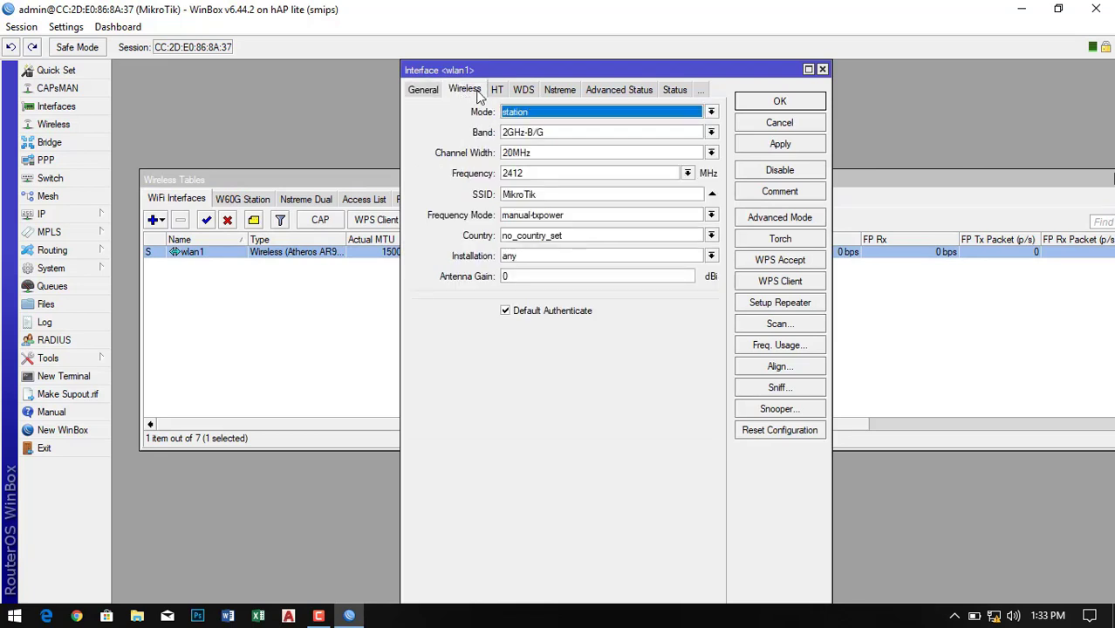
left_click(559, 111)
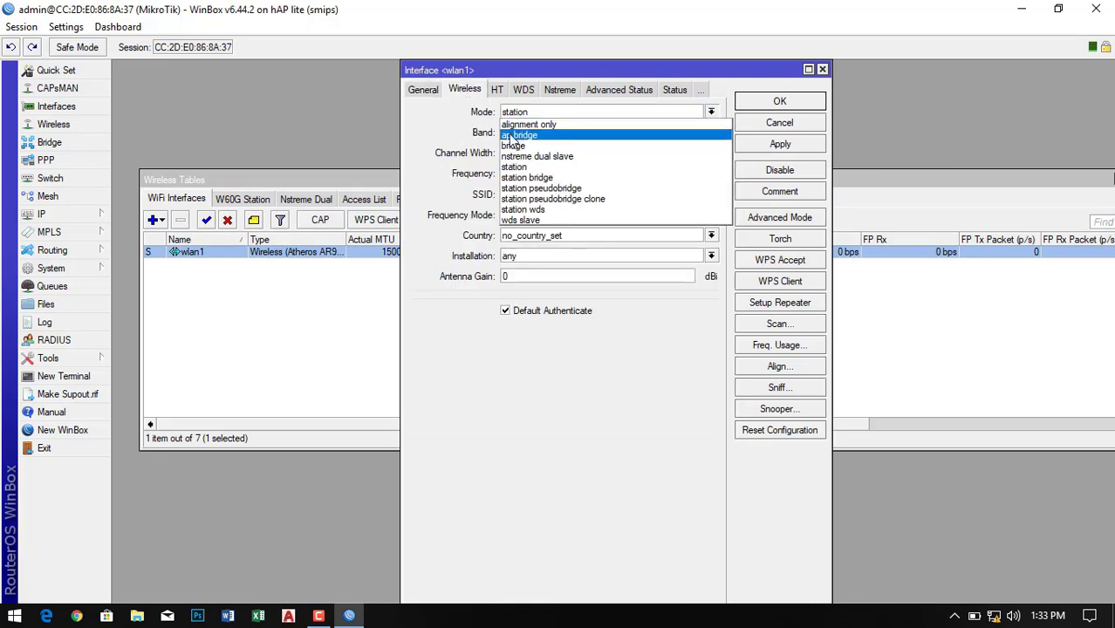
left_click(520, 136)
left_click(558, 132)
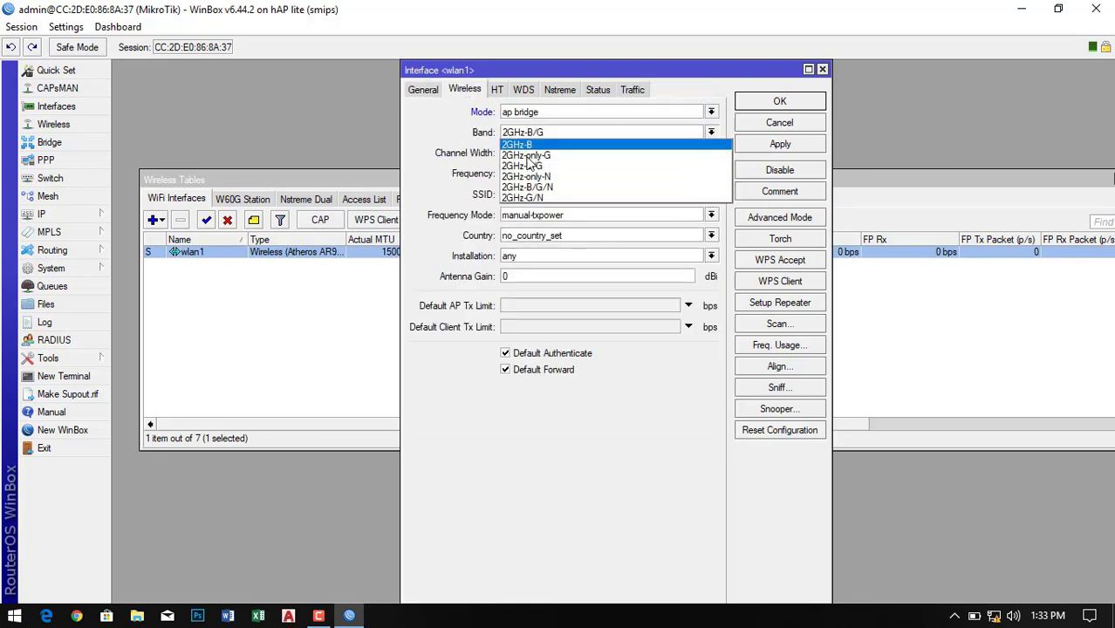
left_click(530, 187)
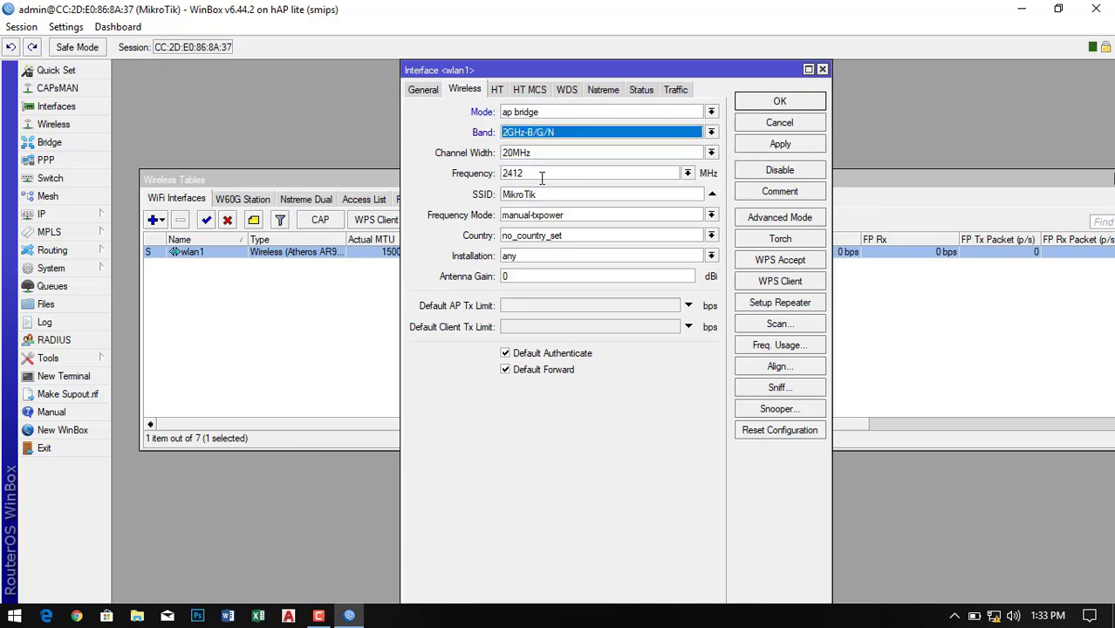
left_click_drag(546, 191, 449, 199)
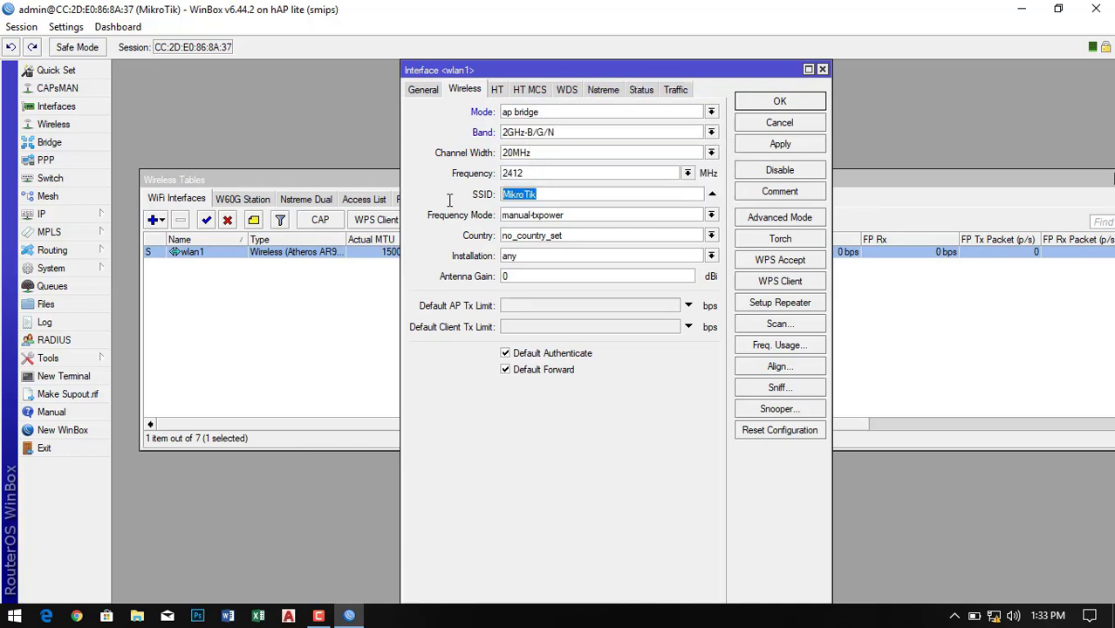
type("TECH DHEE")
left_click(786, 149)
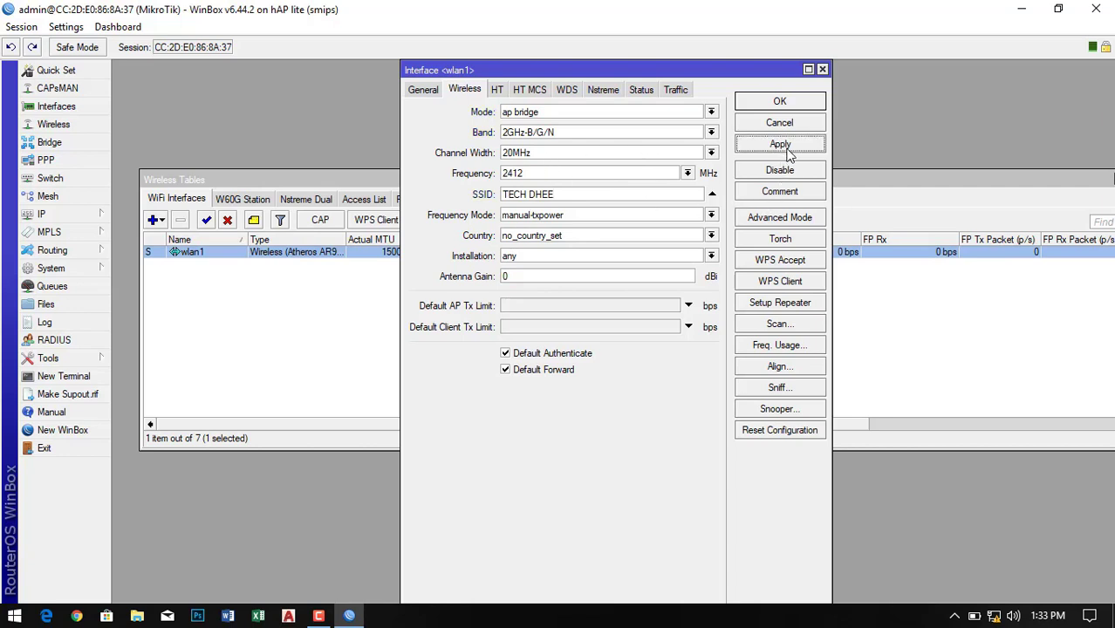
left_click(779, 102)
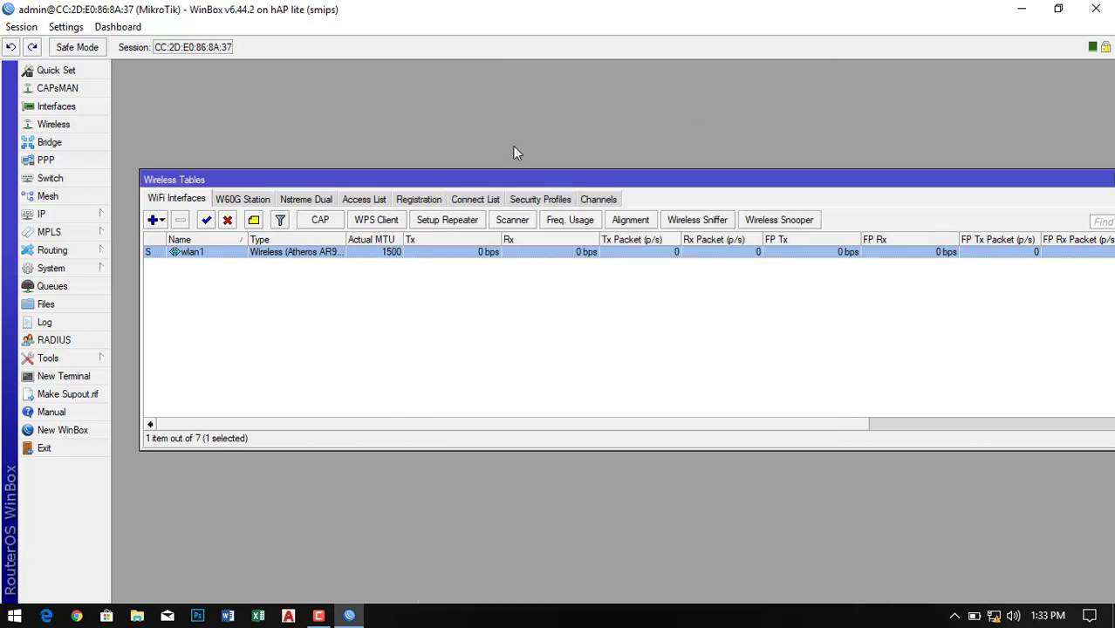
- Set the default security profile to dynamic keys with WPA PSK and WPA2 PSK enabled
left_click(535, 200)
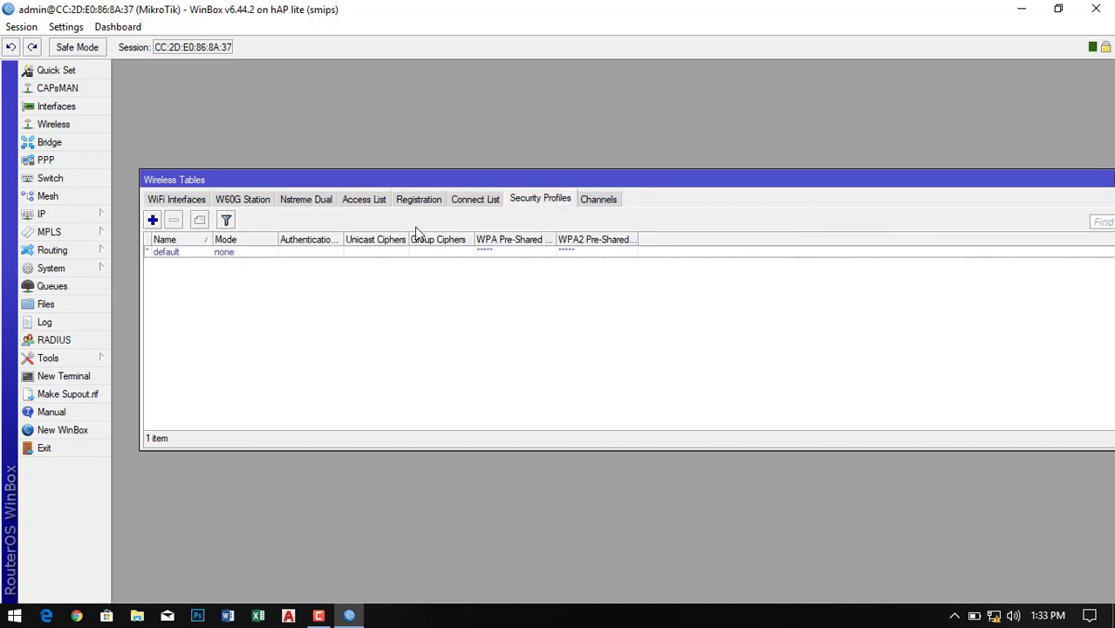
double_click(169, 254)
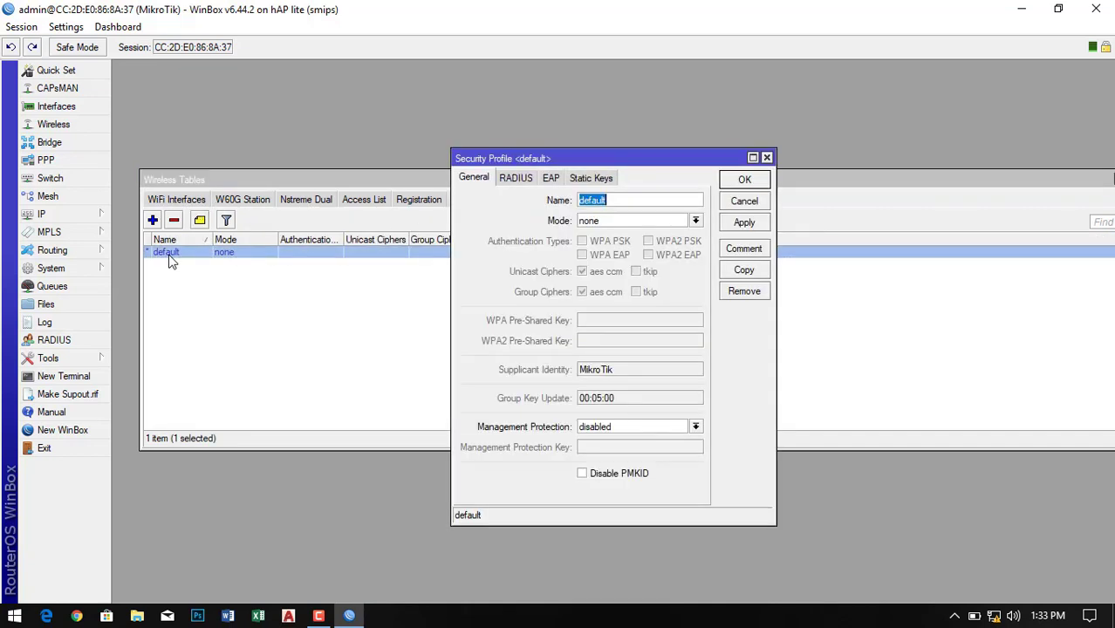
left_click(694, 222)
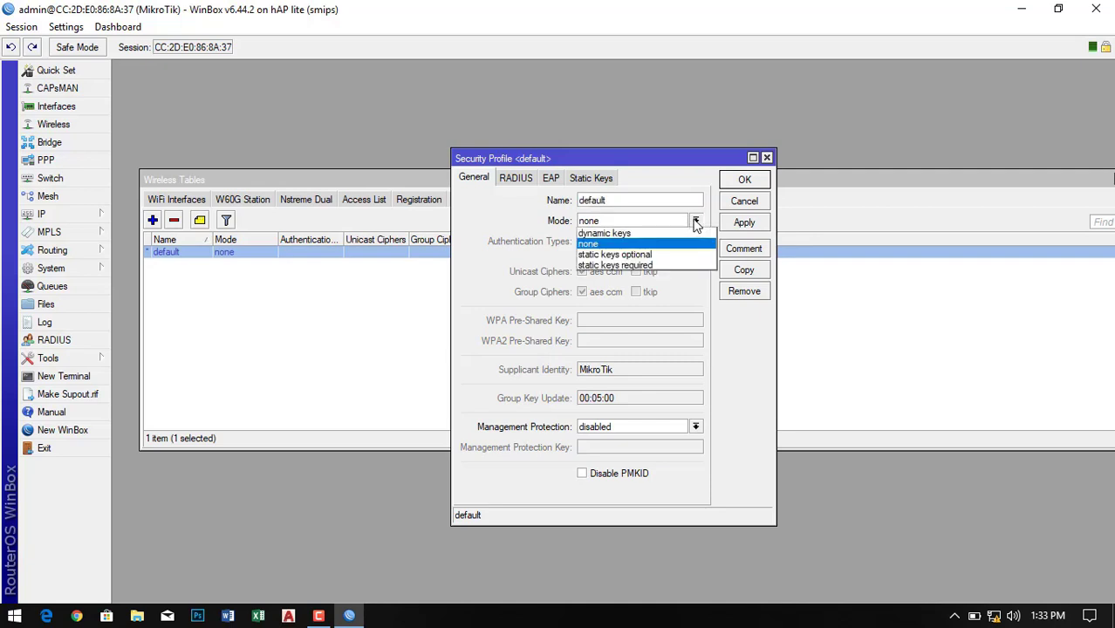
left_click(615, 234)
left_click(582, 242)
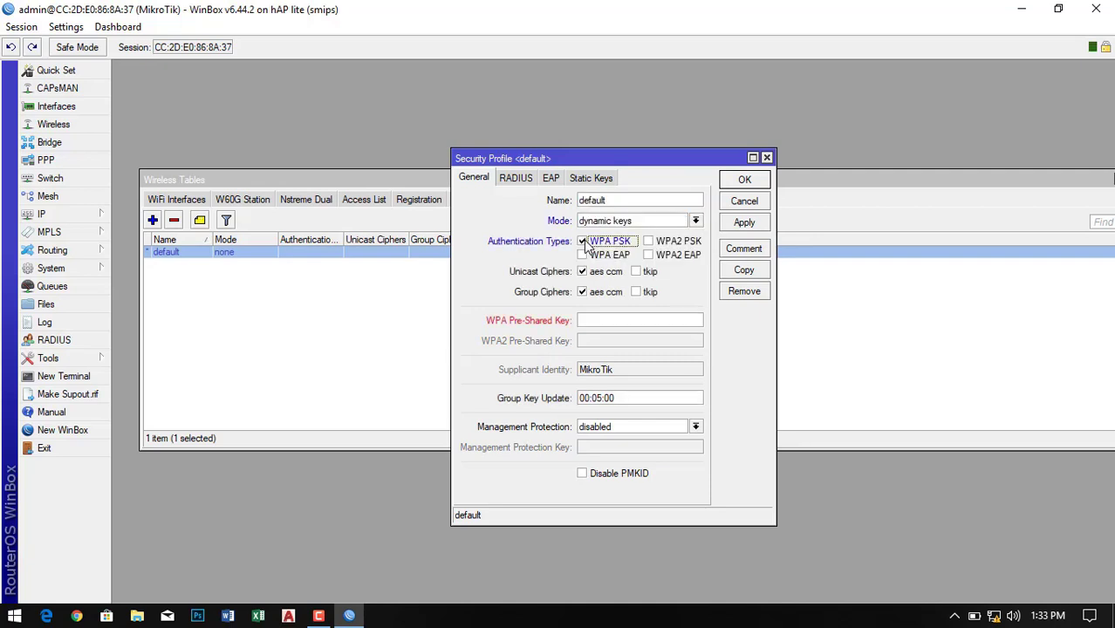
left_click(649, 242)
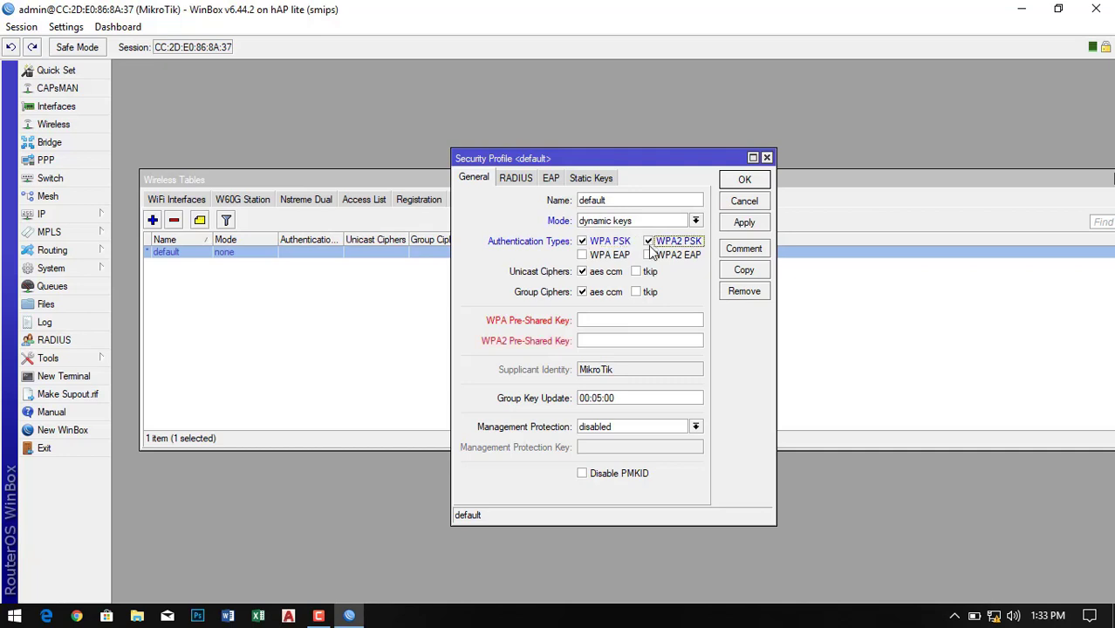
- Enter the WPA and WPA2 pre-shared keys, then apply and save the profile
left_click(614, 319)
type("12345678")
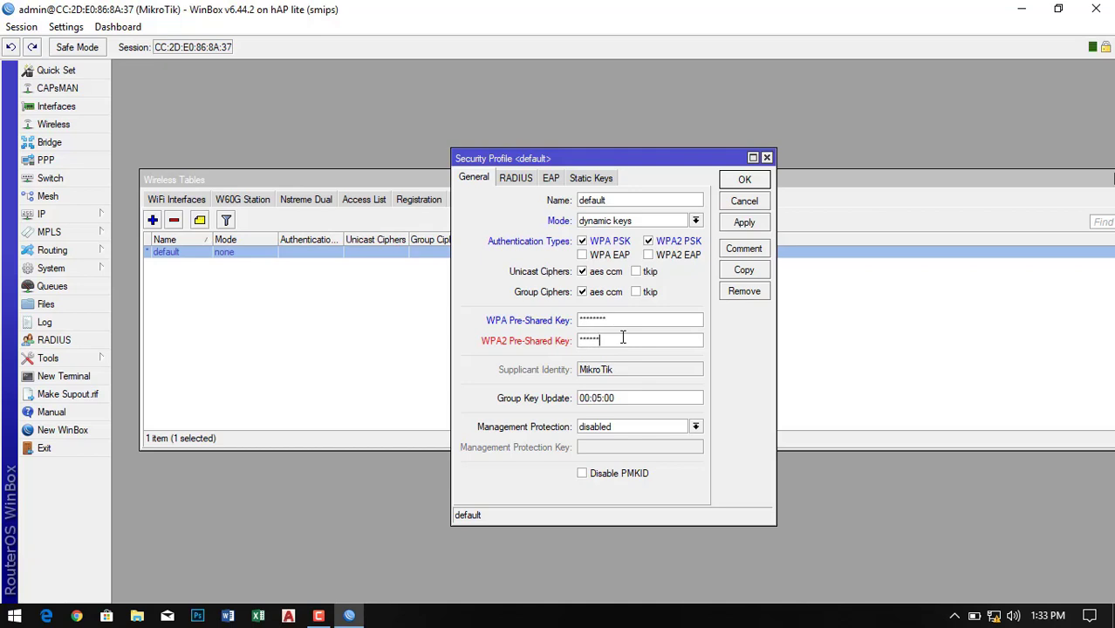
left_click(622, 338)
type("12345678")
double_click(616, 342)
type("12345678")
left_click(750, 225)
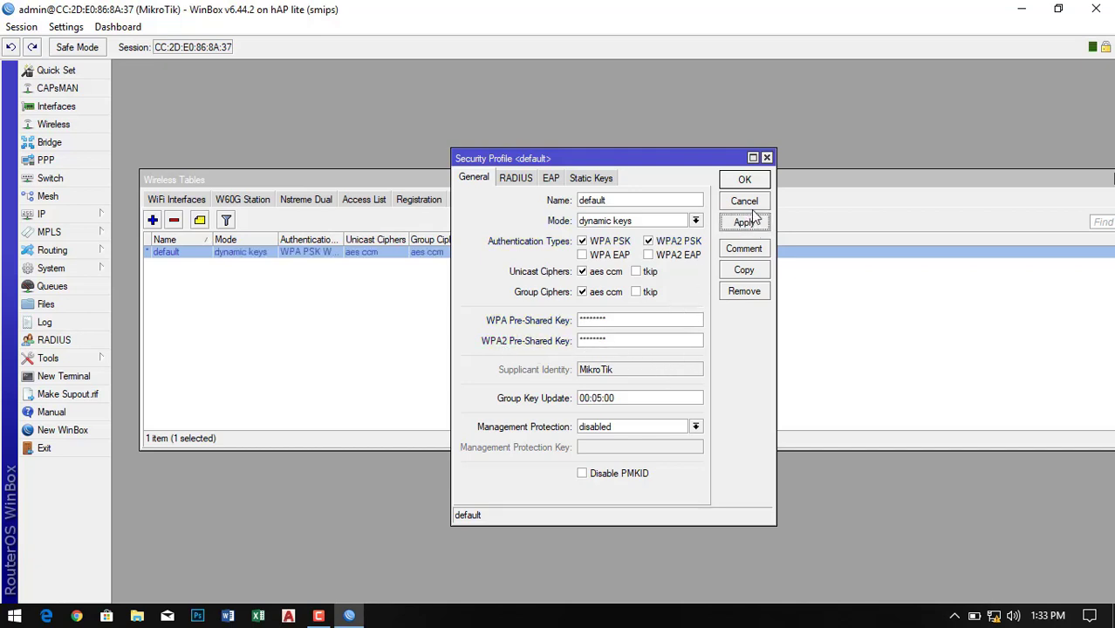
left_click(746, 183)
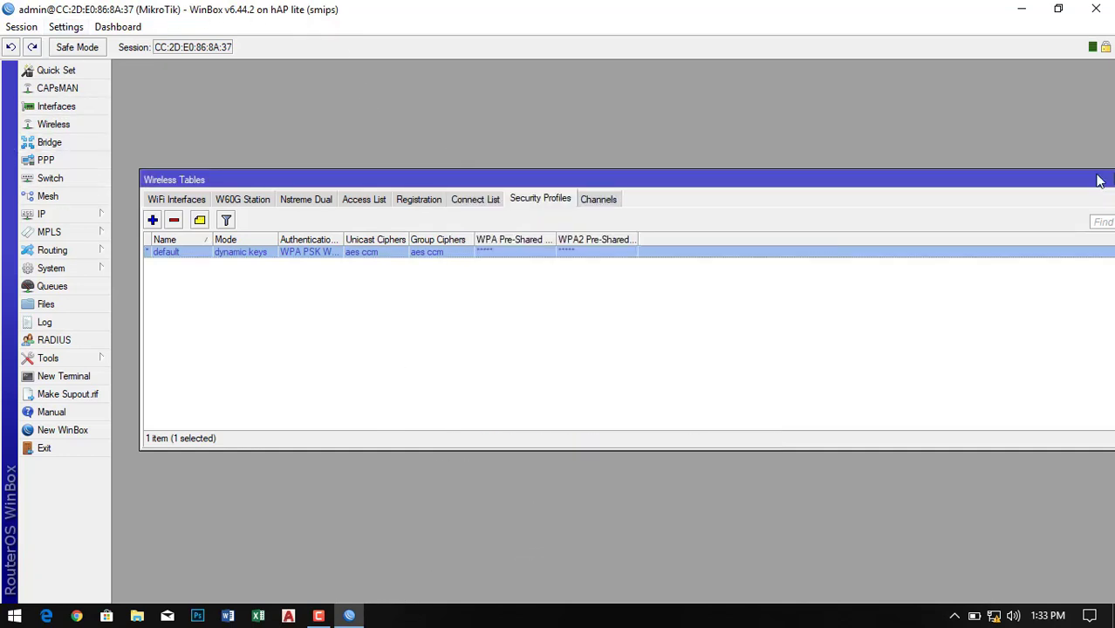
left_click_drag(1099, 181, 1078, 132)
- Open Network Connections via ncpa.cpl and check the Ethernet connection's IPv4 address details
key("super+r")
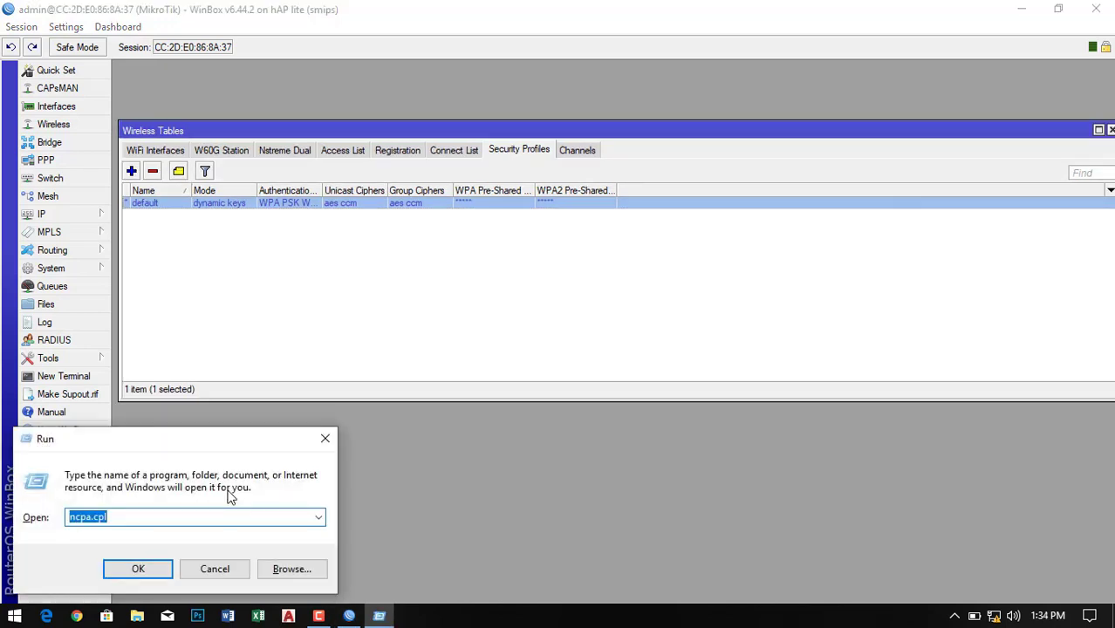
left_click(138, 568)
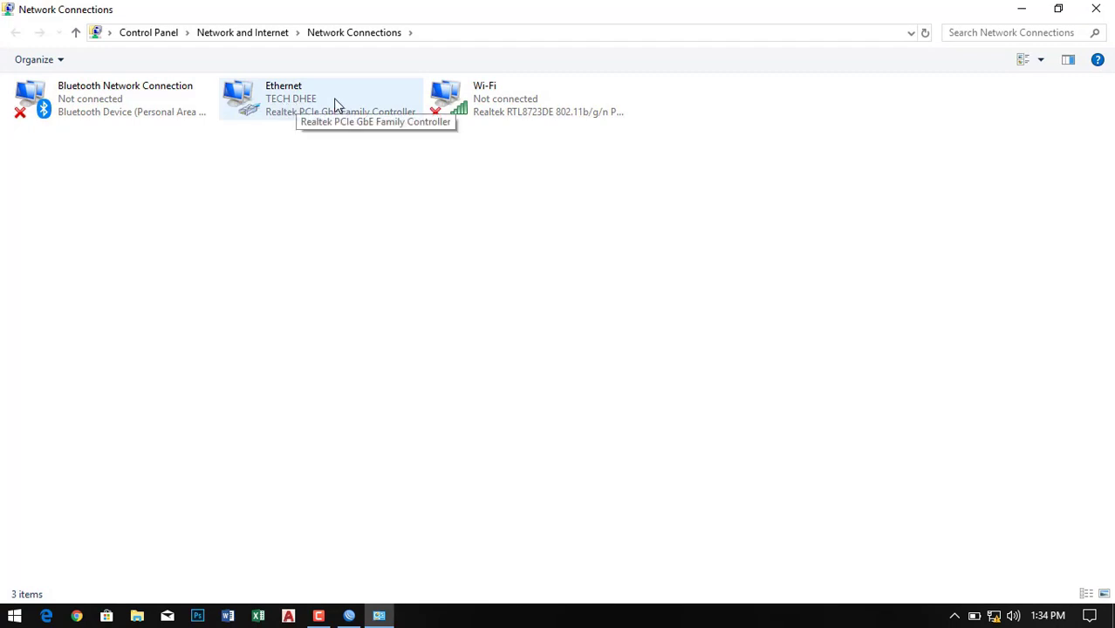
left_click(289, 104)
right_click(289, 104)
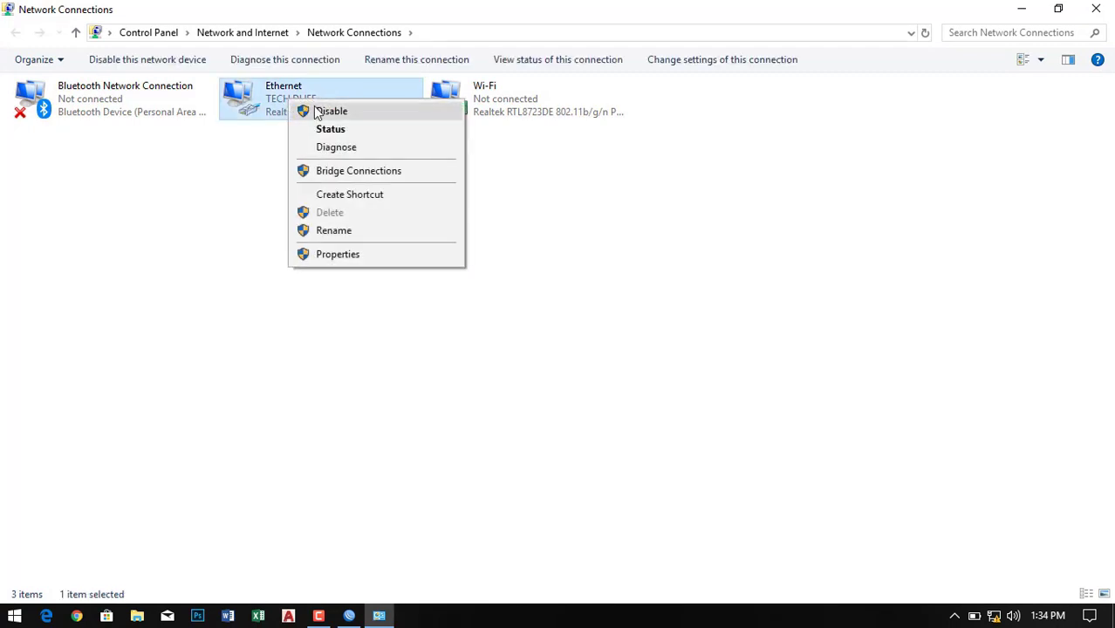
left_click(332, 128)
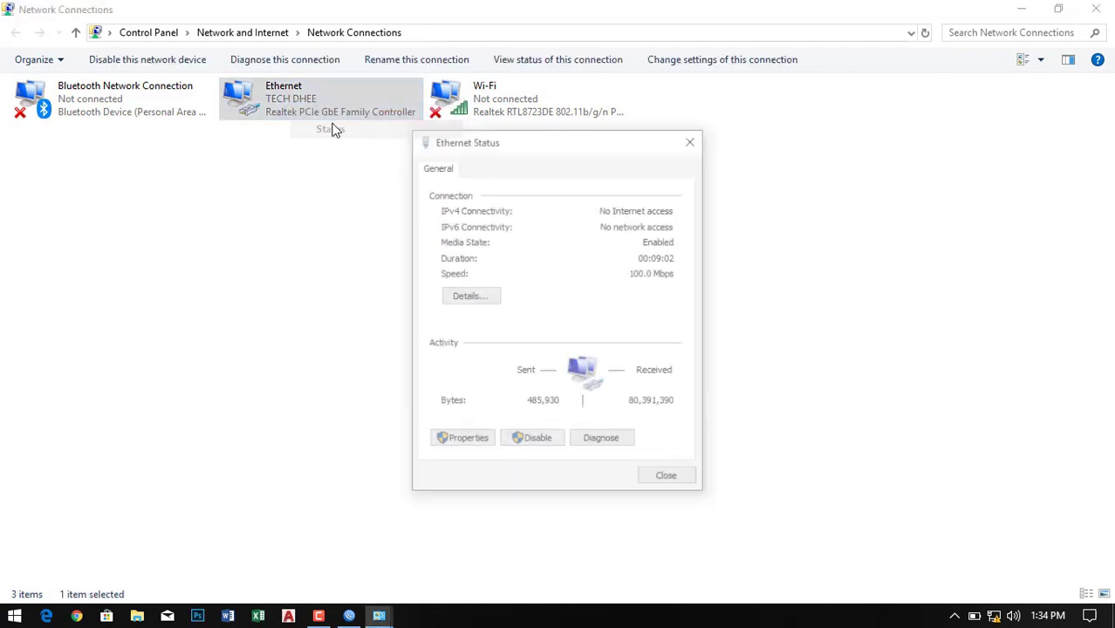
left_click(493, 299)
left_click(546, 289)
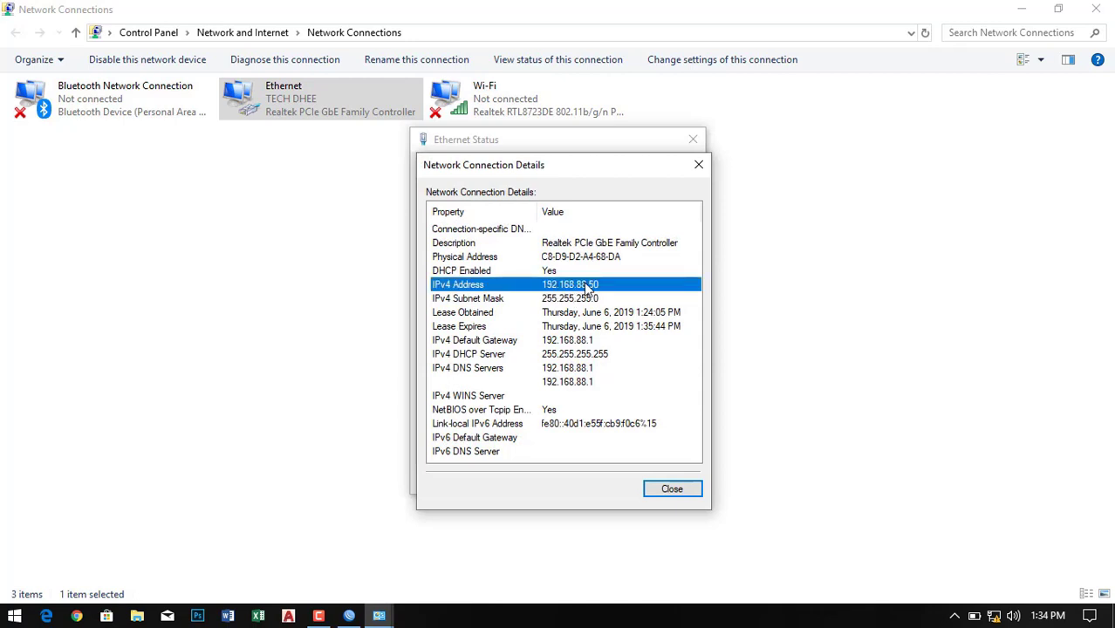
left_click(658, 489)
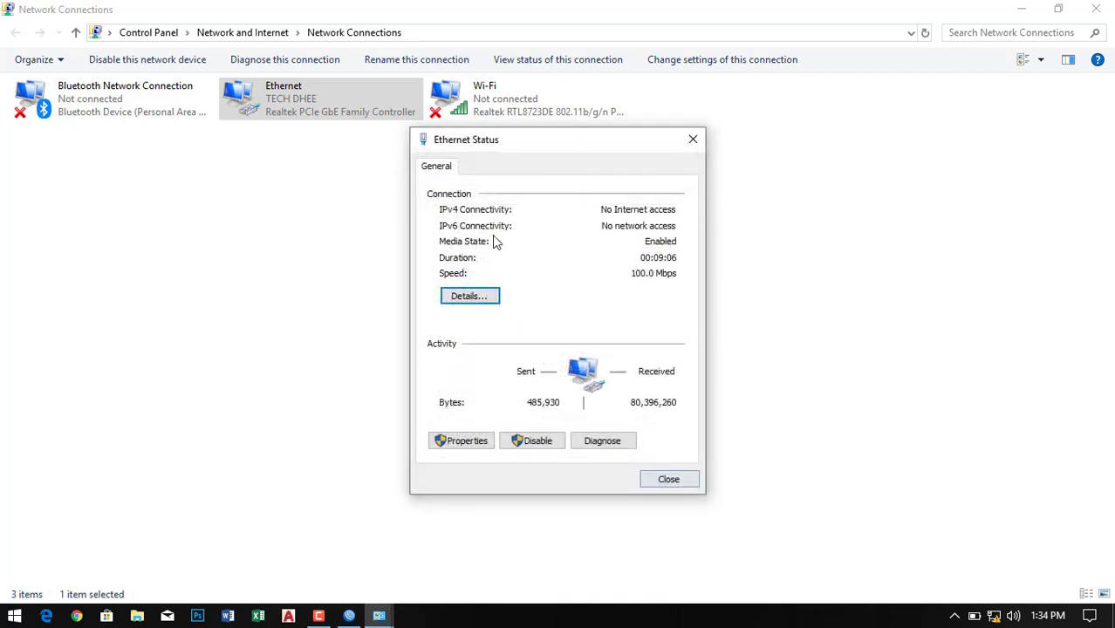
left_click(691, 141)
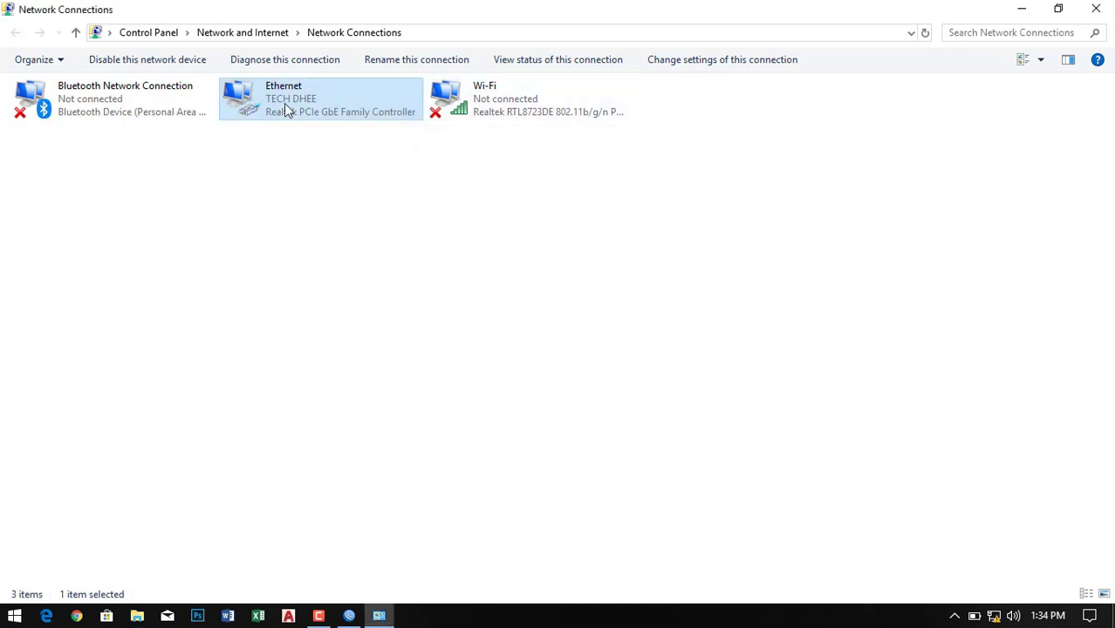
- Disable the Ethernet adapter and then re-enable it
right_click(284, 105)
left_click(310, 114)
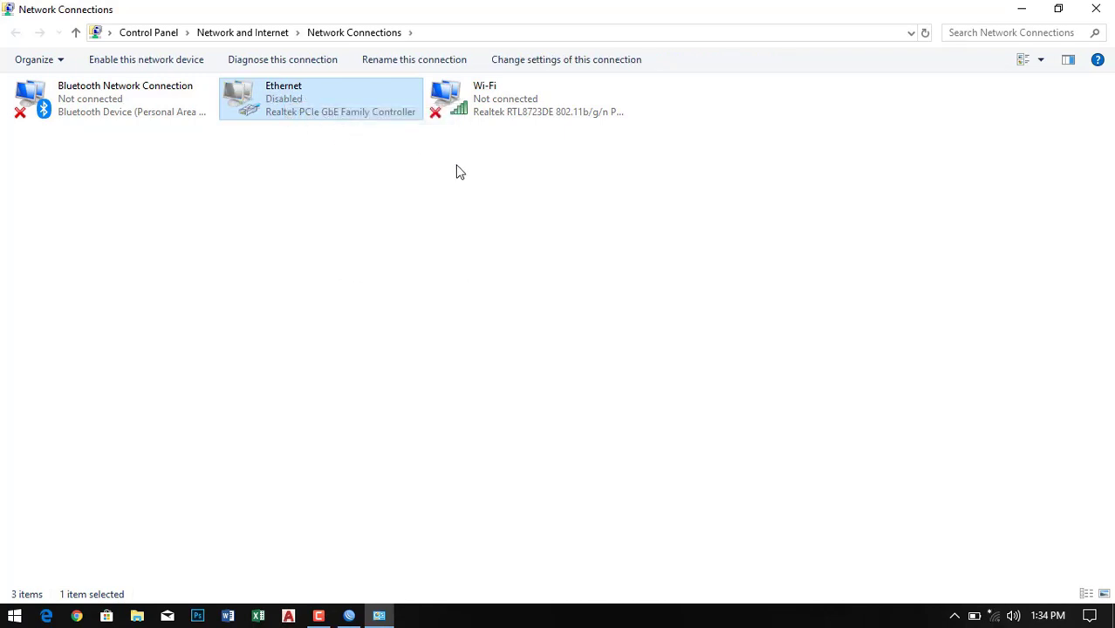
double_click(284, 99)
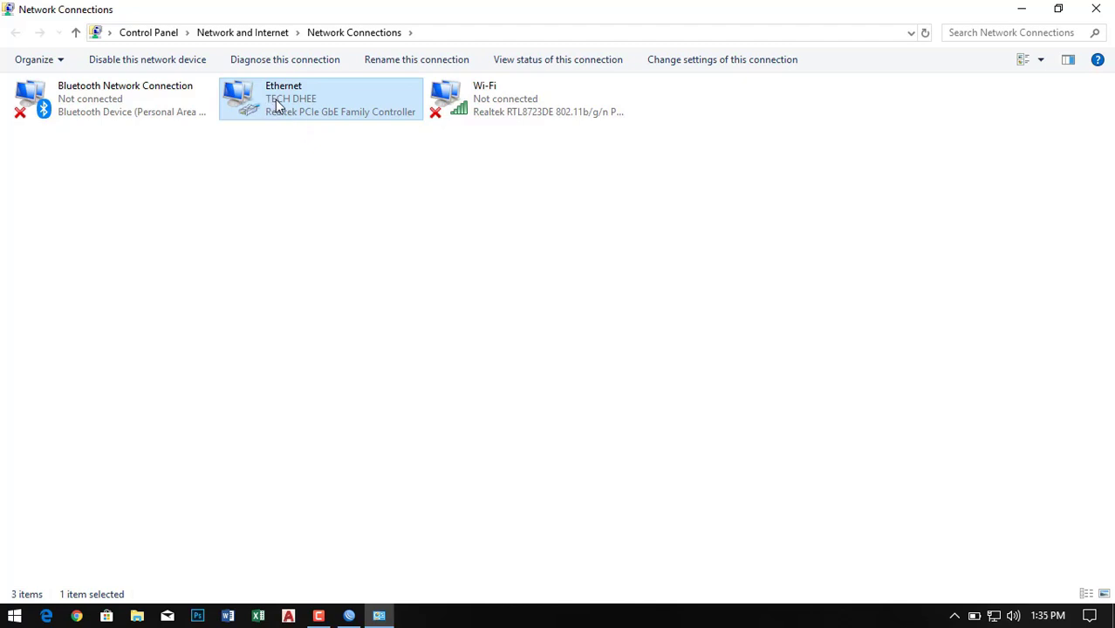
- Open Command Prompt and ping google.com, getting 4 of 4 replies
key("super+r")
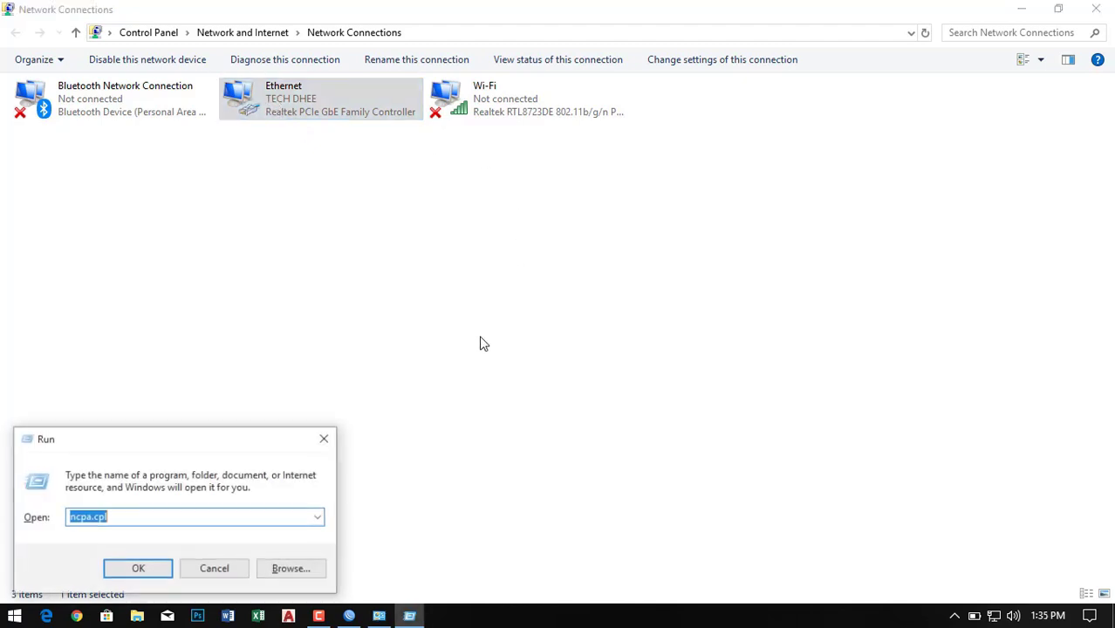
type("cmd")
key("Return")
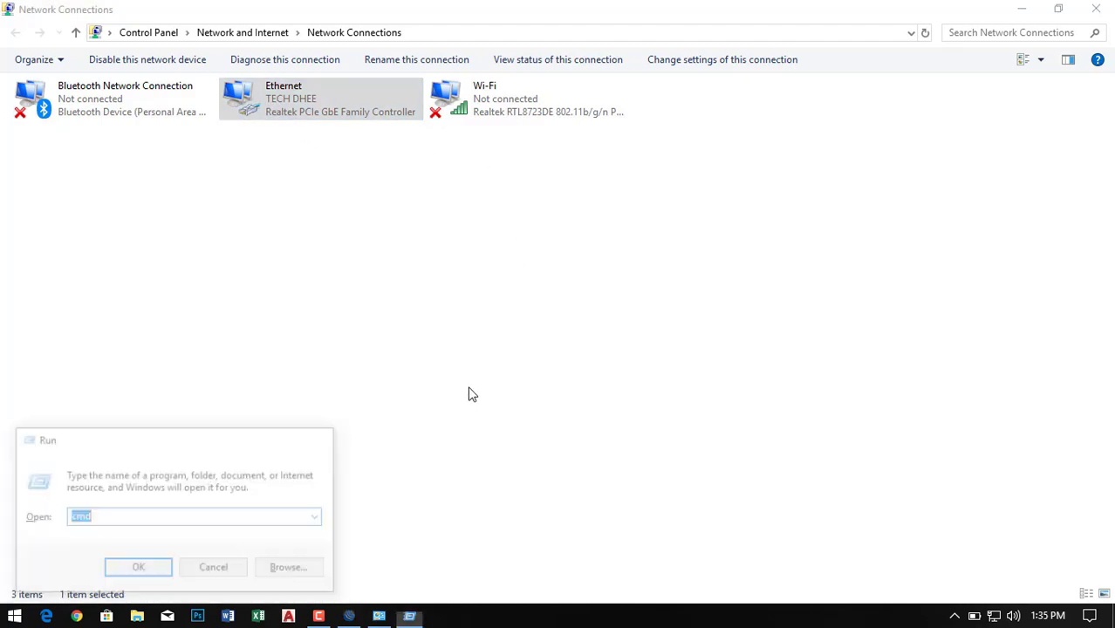
type("pi")
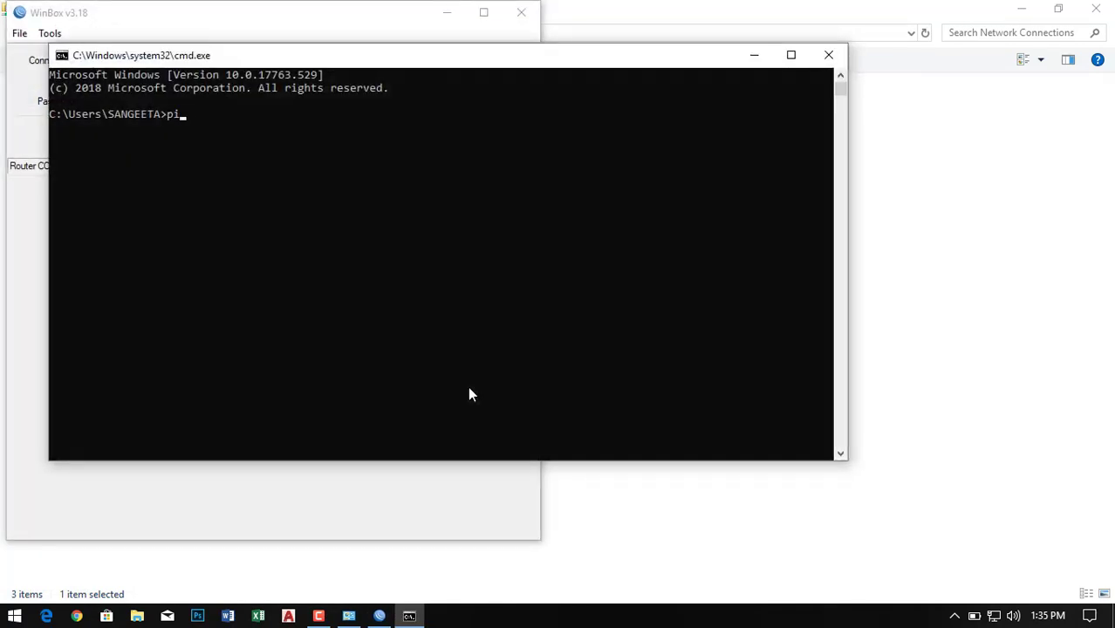
type("ng google.com")
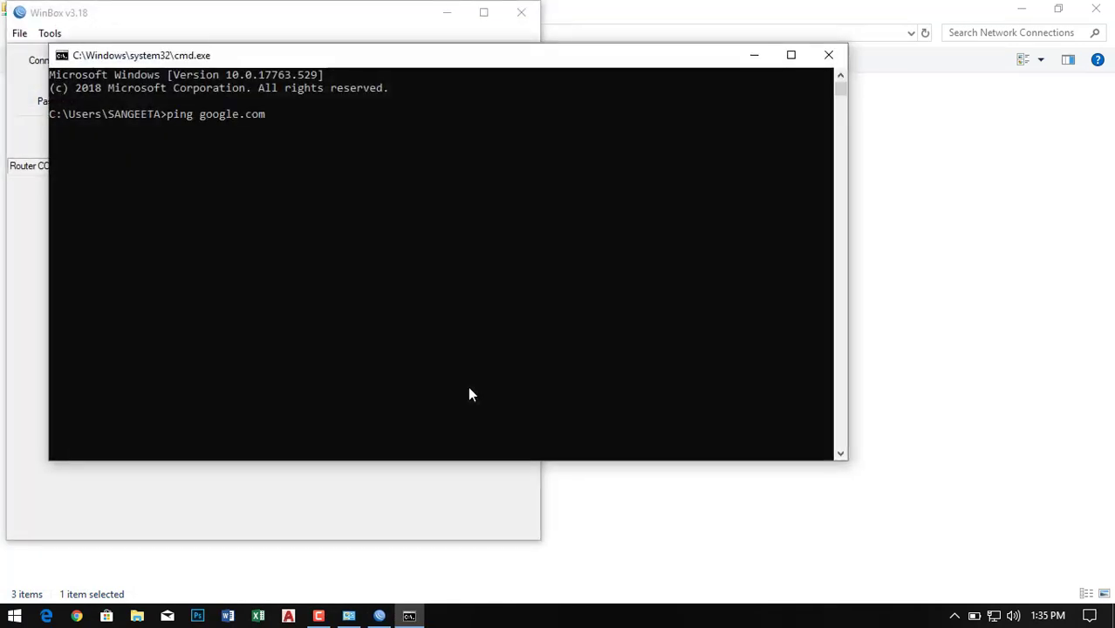
key("Return")
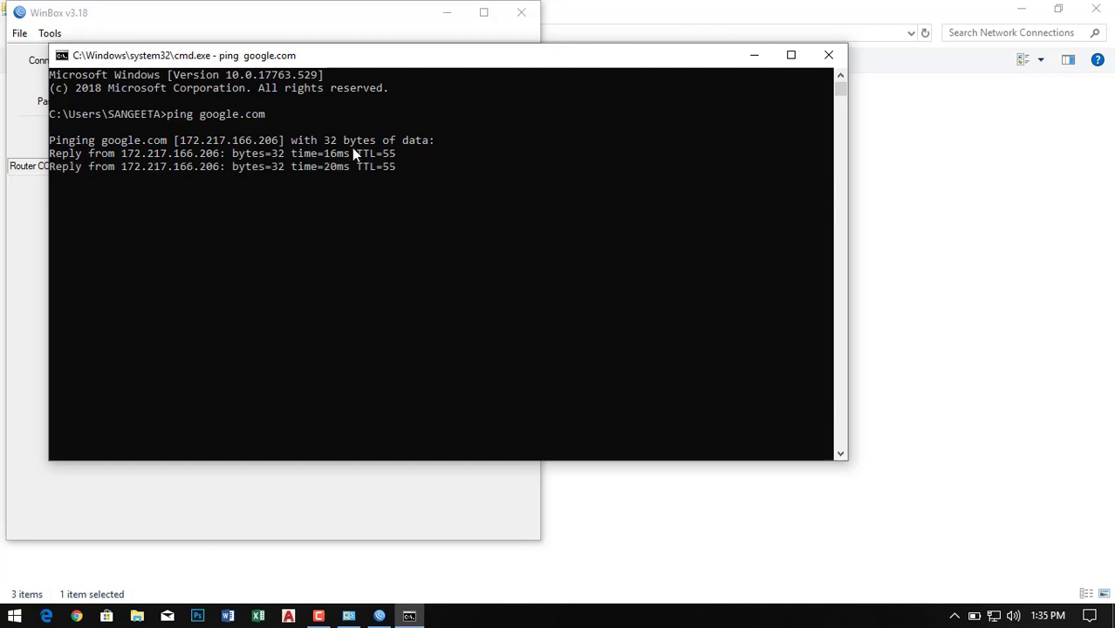
- Move the console aside and reconnect WinBox to the router
left_click_drag(375, 65, 439, 119)
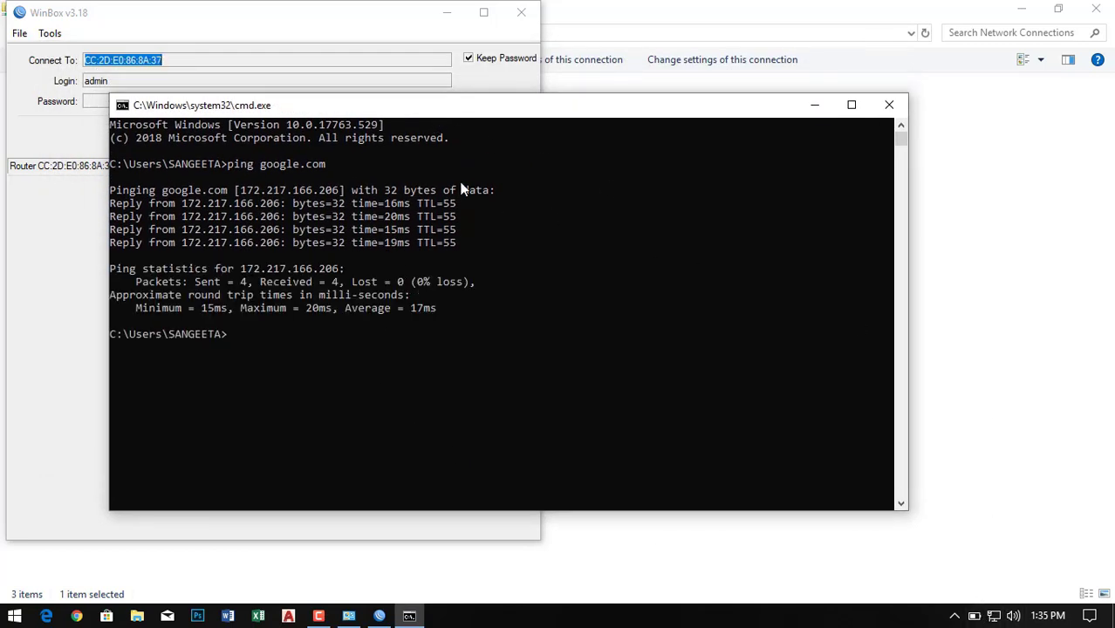
left_click(407, 28)
left_click(392, 145)
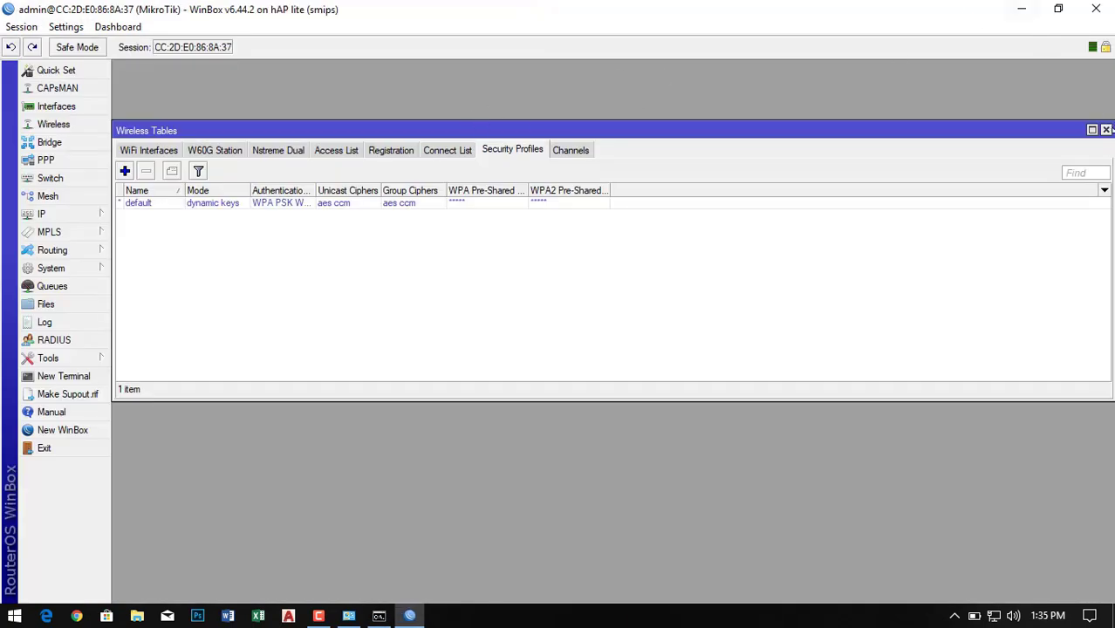
- Close Wireless Tables, minimize WinBox, and disable the Ethernet adapter
left_click(1105, 130)
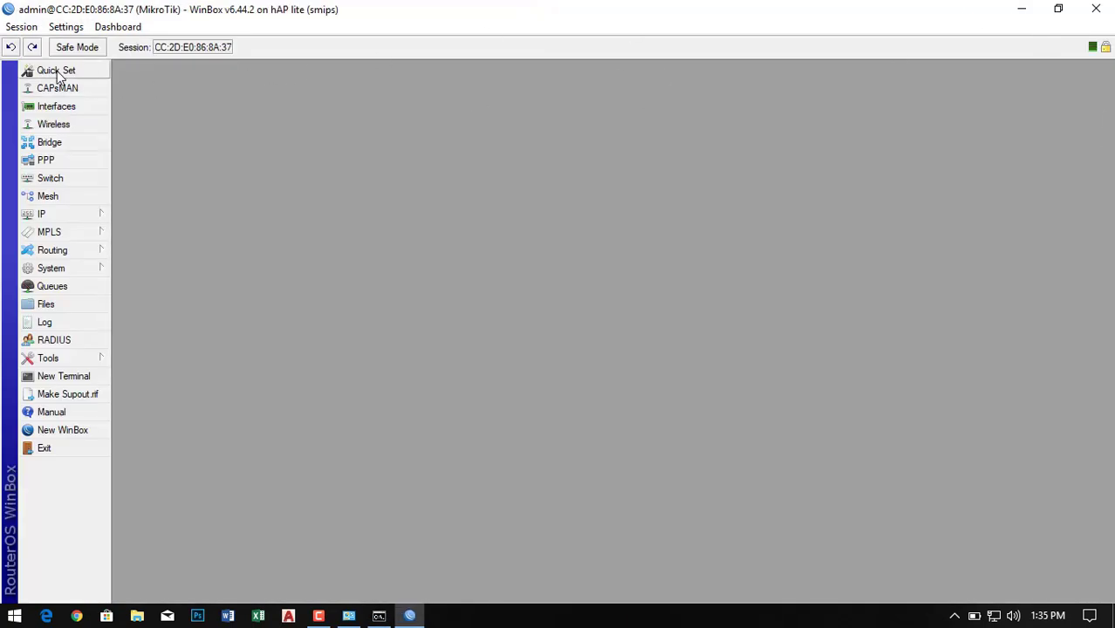
left_click(1022, 9)
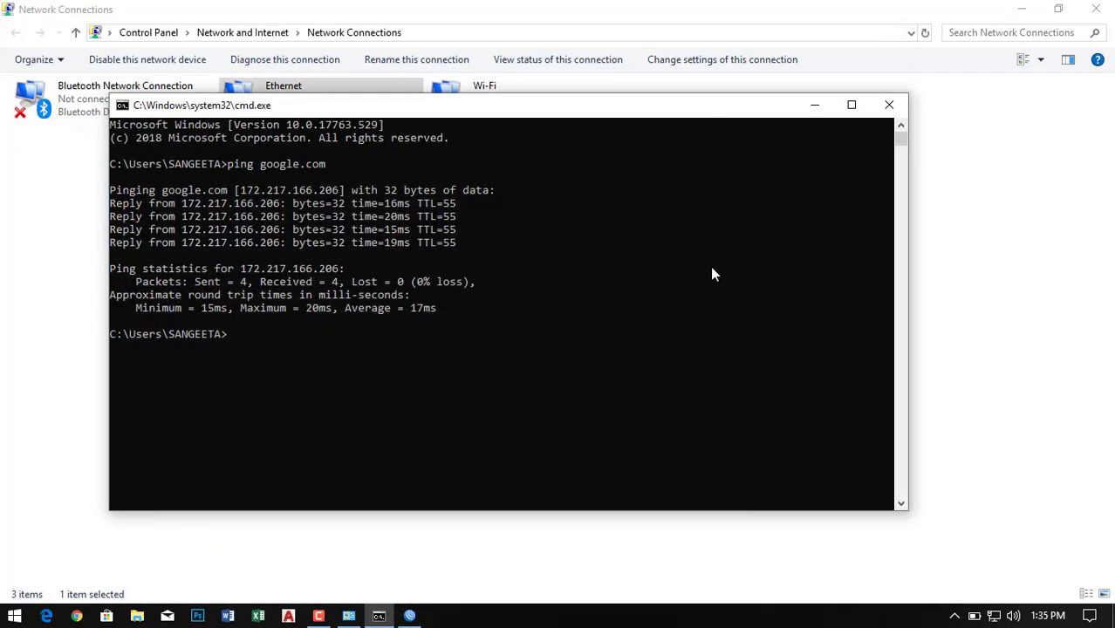
left_click(712, 267)
left_click(299, 87)
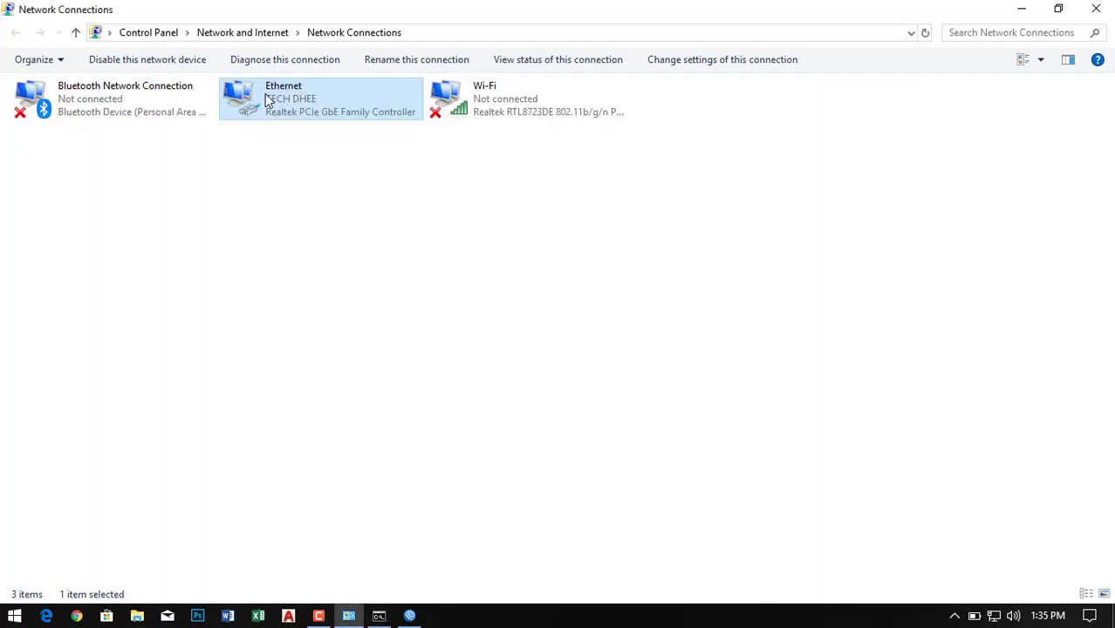
right_click(276, 101)
left_click(317, 110)
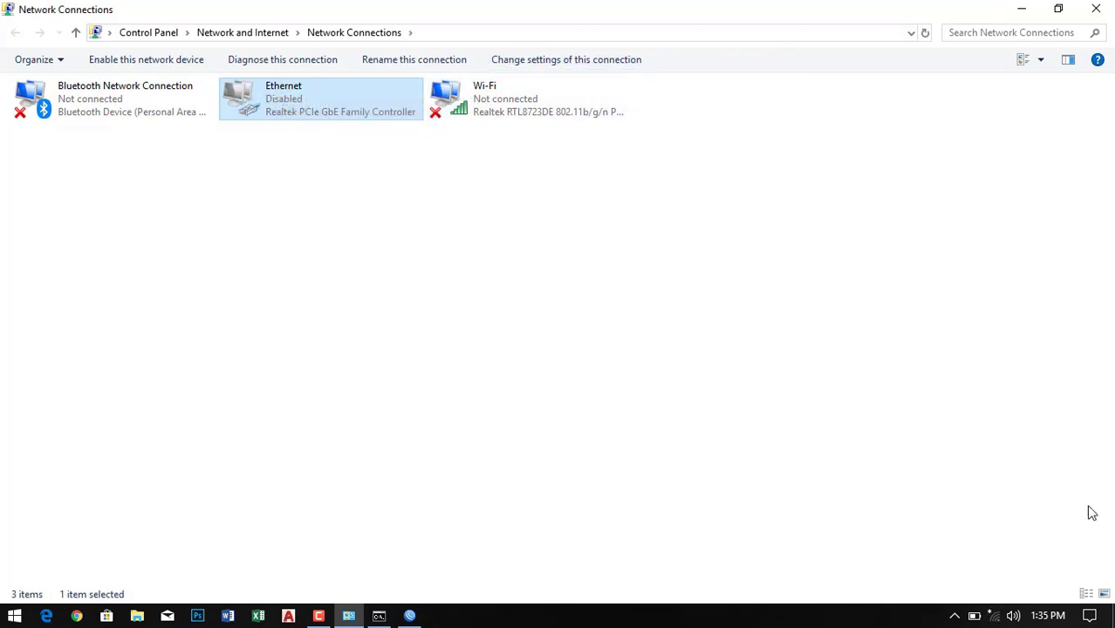
- Rerun ping google.com, which now cannot find the host, and minimize the console
left_click(379, 616)
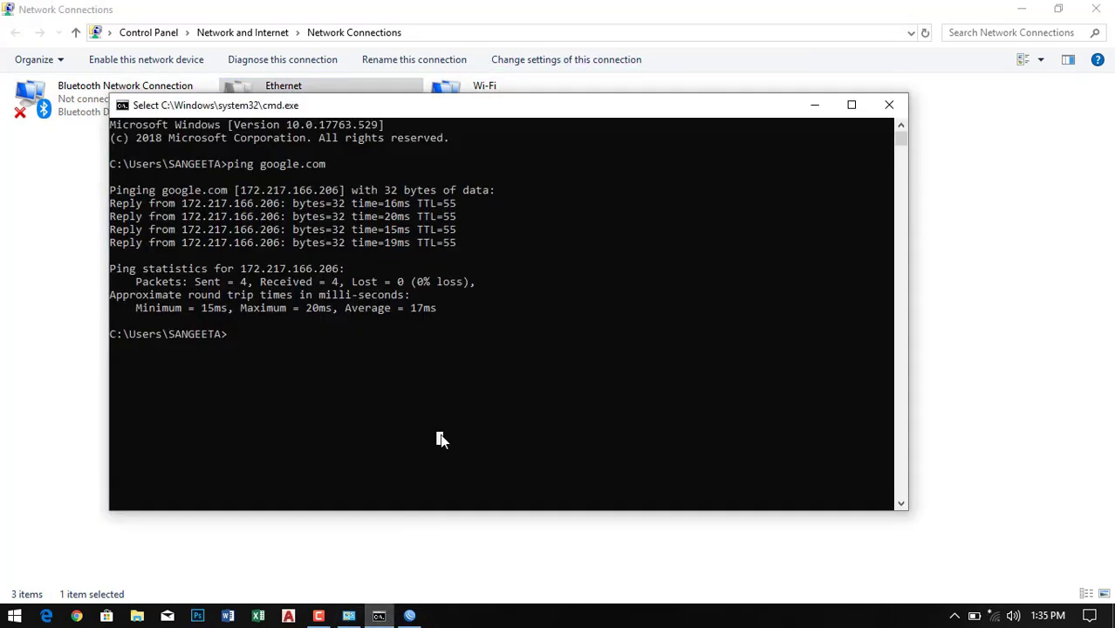
key("Up")
key("Return")
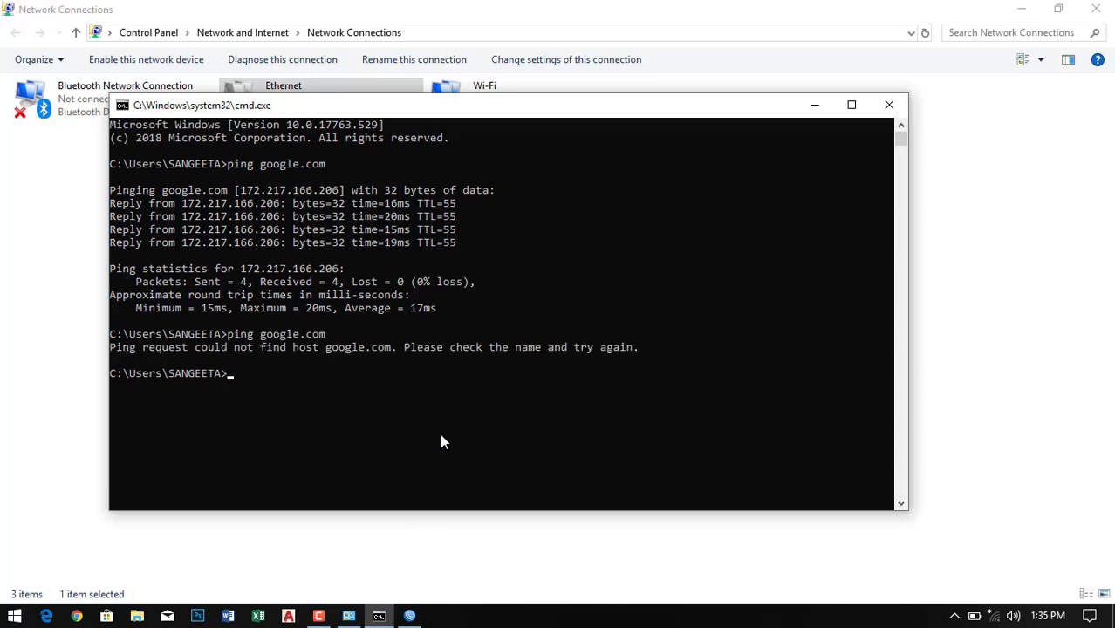
left_click(812, 105)
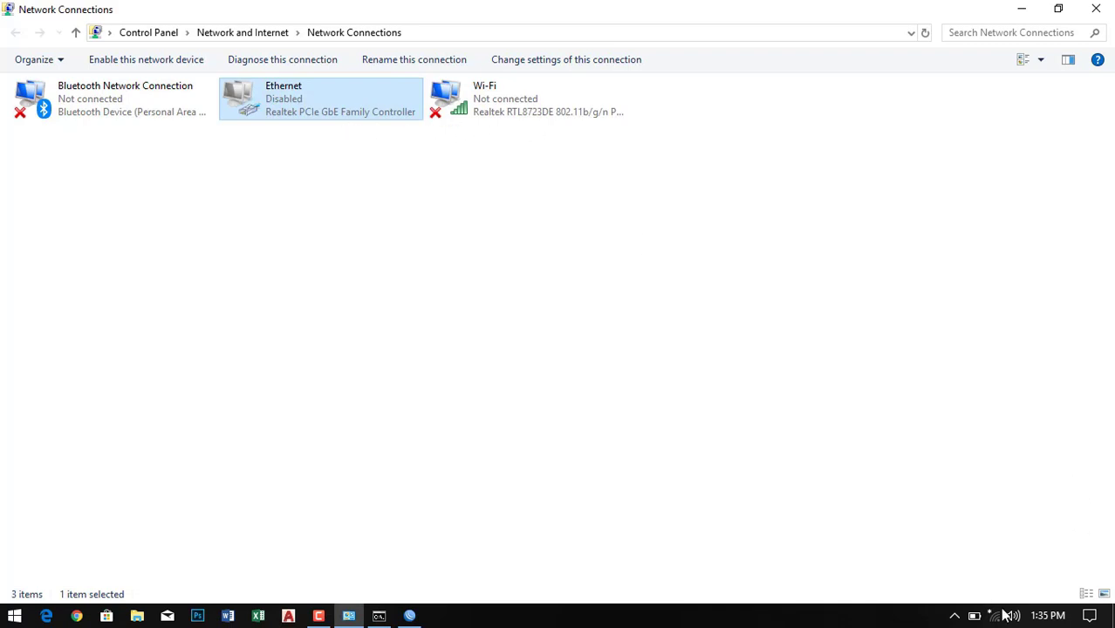
left_click(856, 306)
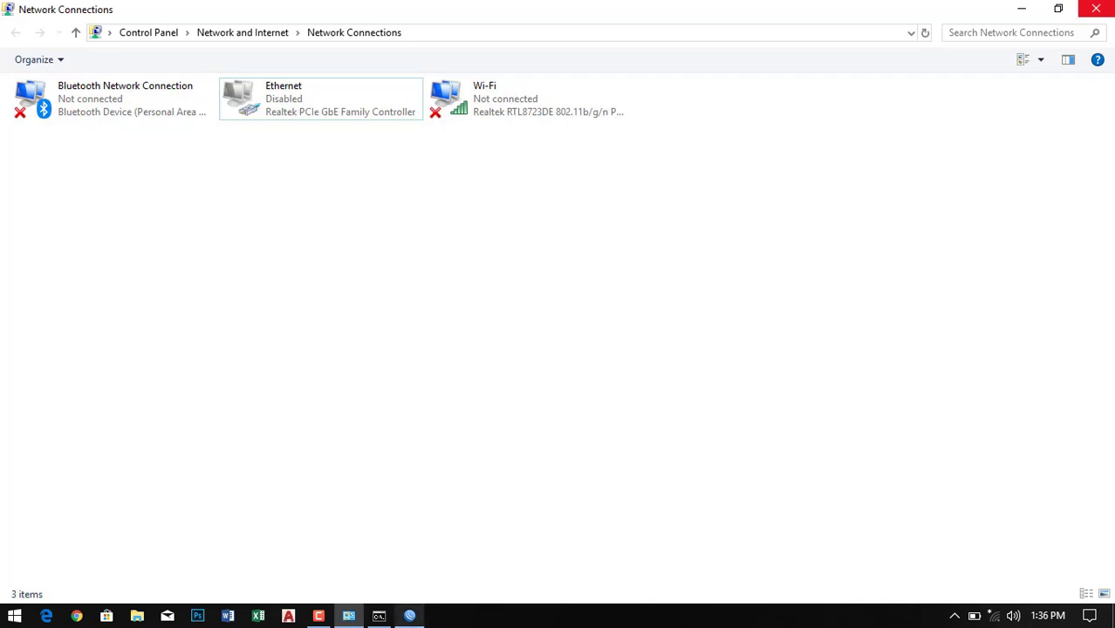
- Connect the PC to the TECH DHEE Wi-Fi network by entering its security key
left_click(993, 616)
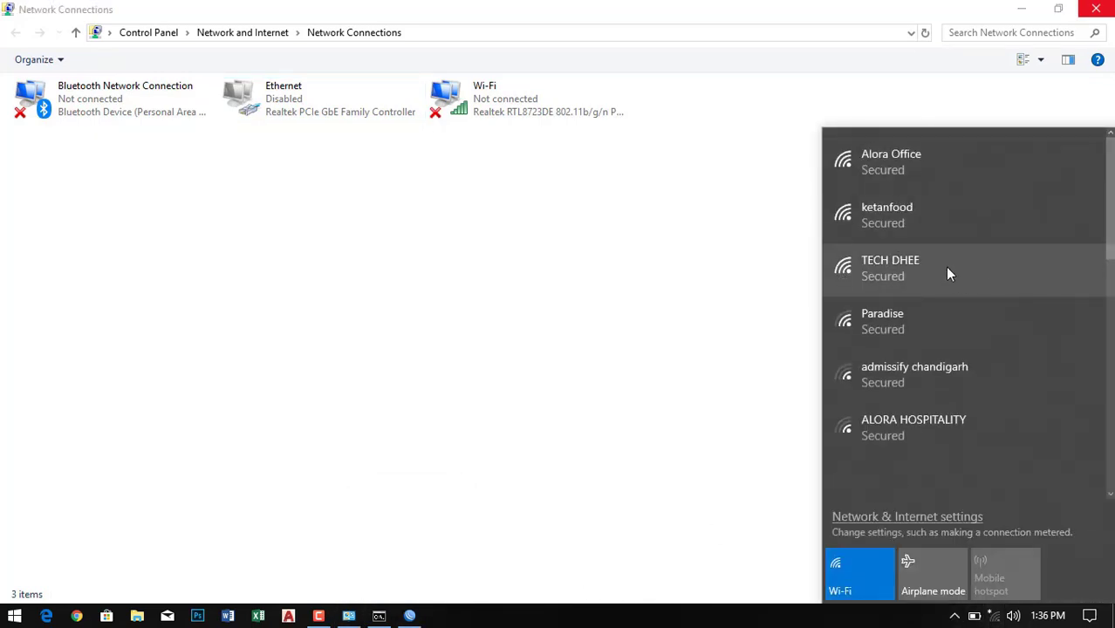
left_click(945, 268)
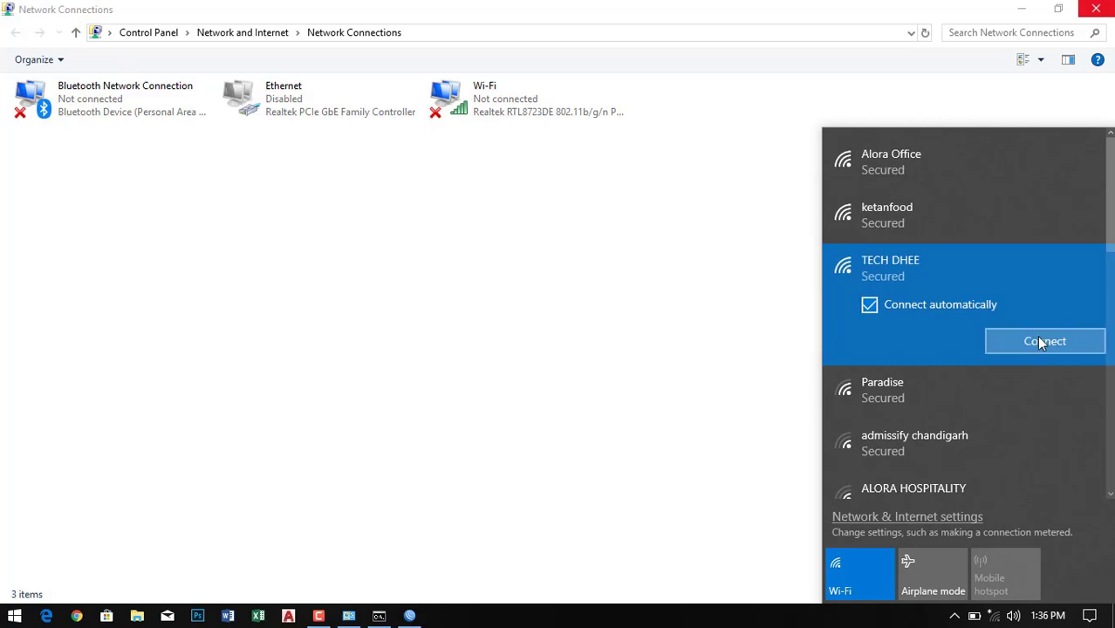
left_click(1039, 340)
type("a")
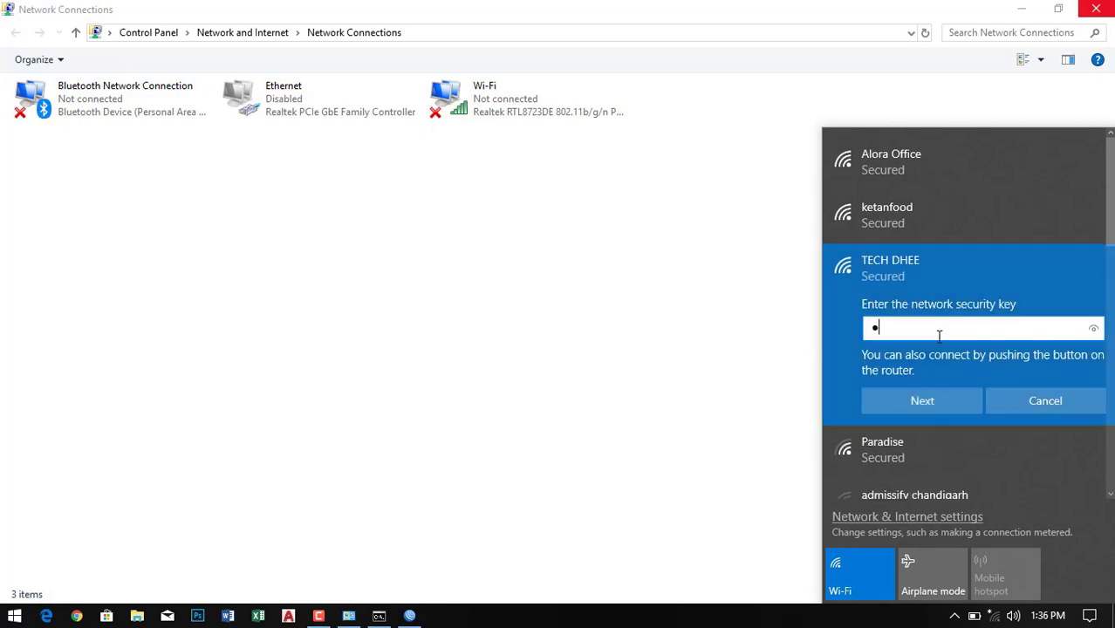
type("a")
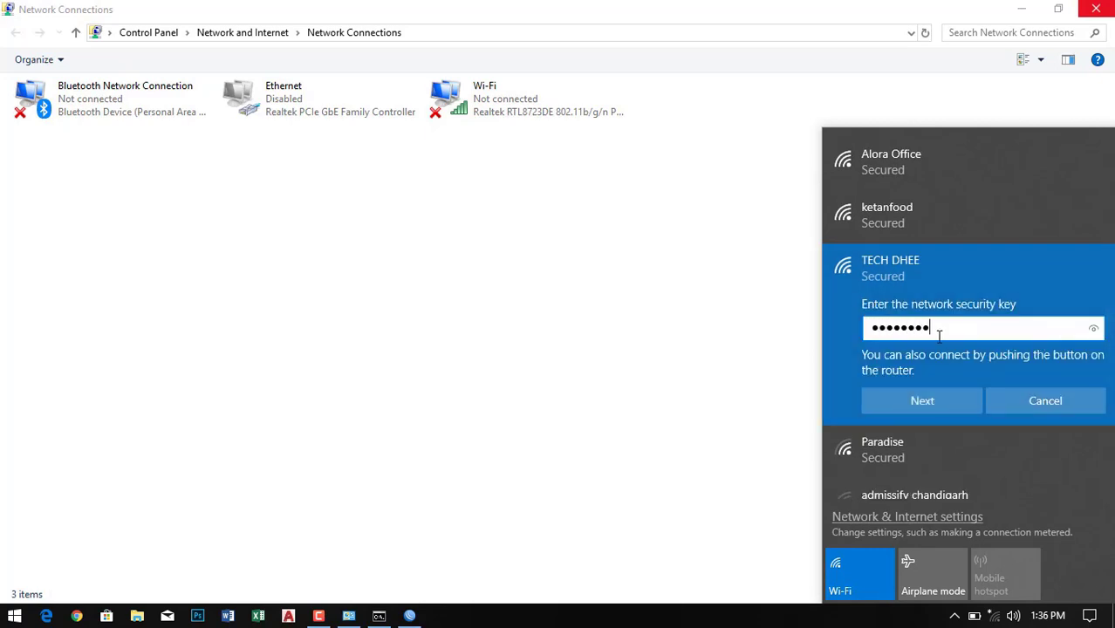
left_click(950, 399)
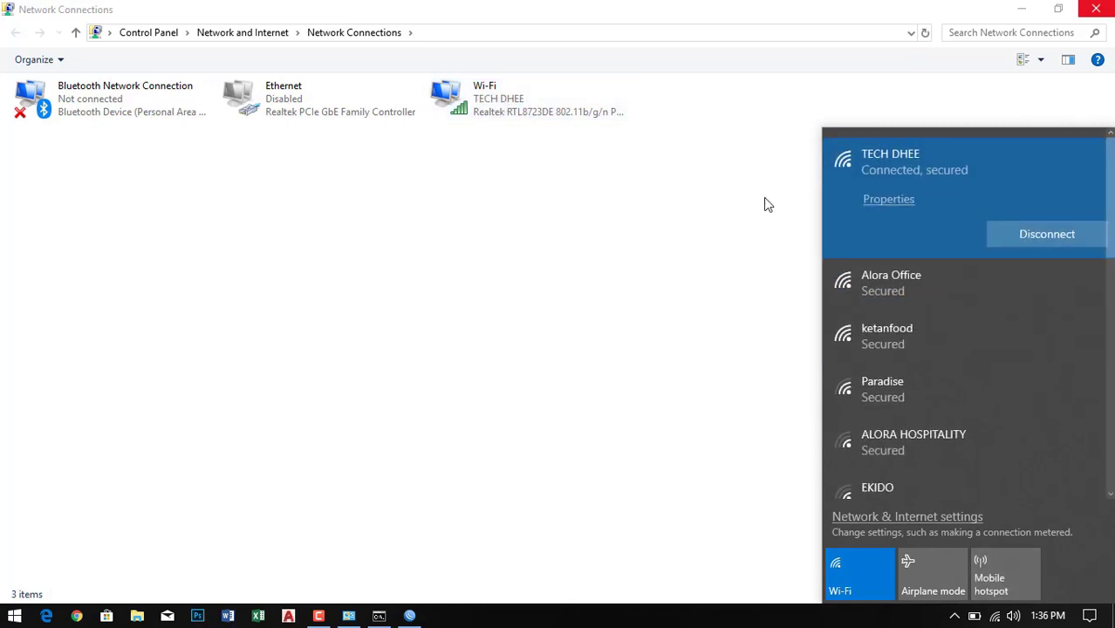
left_click(559, 191)
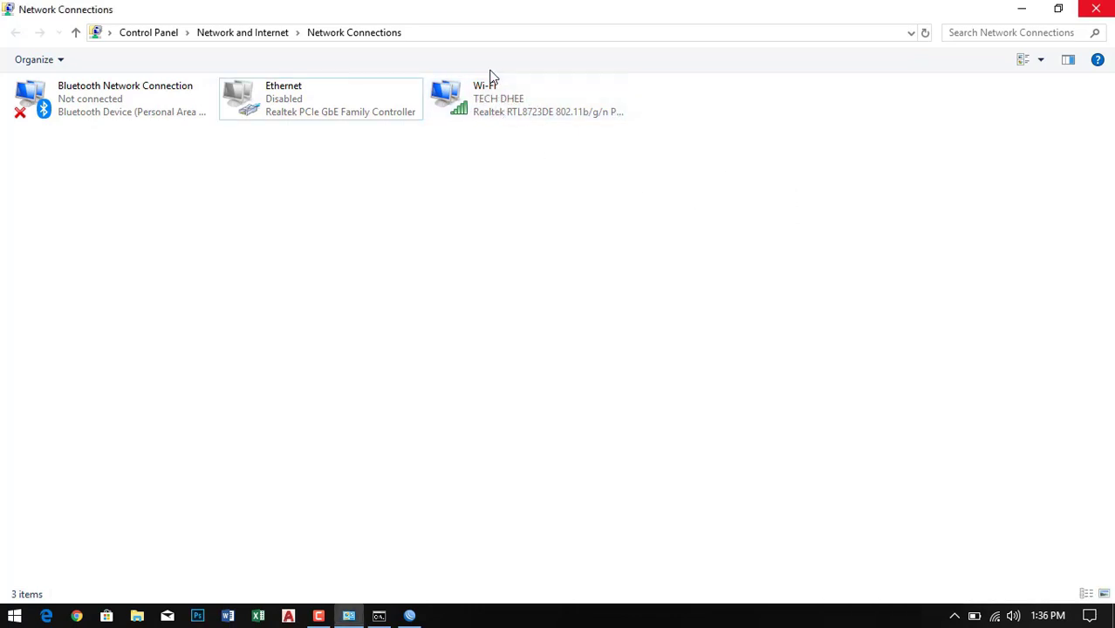
- Rerun ping google.com, which now succeeds over Wi-Fi, then close Command Prompt and Network Connections
left_click(468, 100)
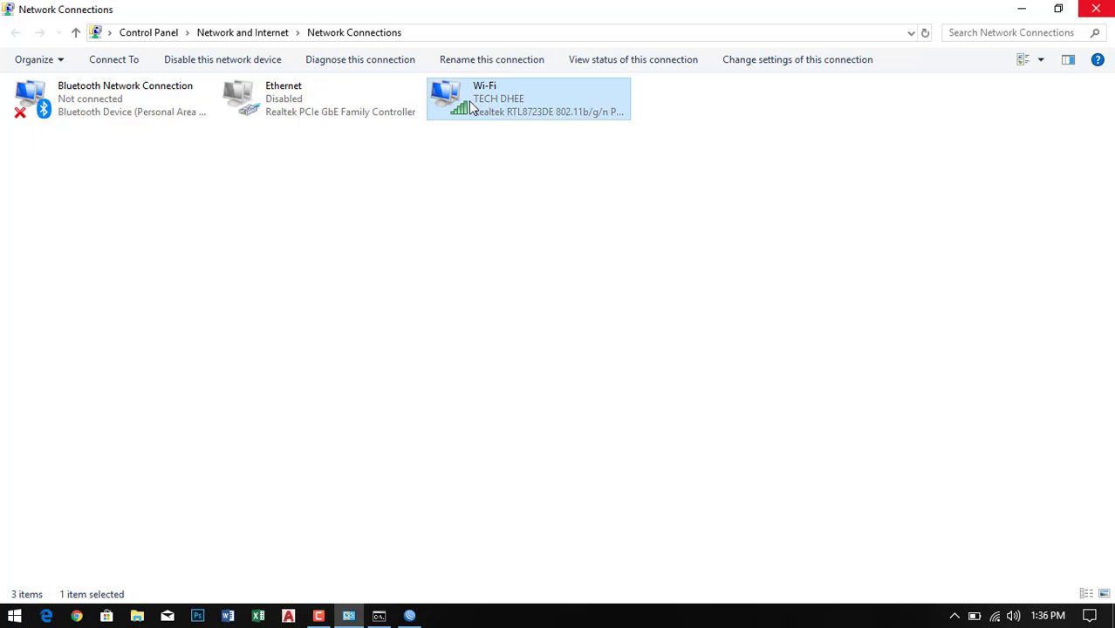
left_click(383, 615)
key("Up")
key("Return")
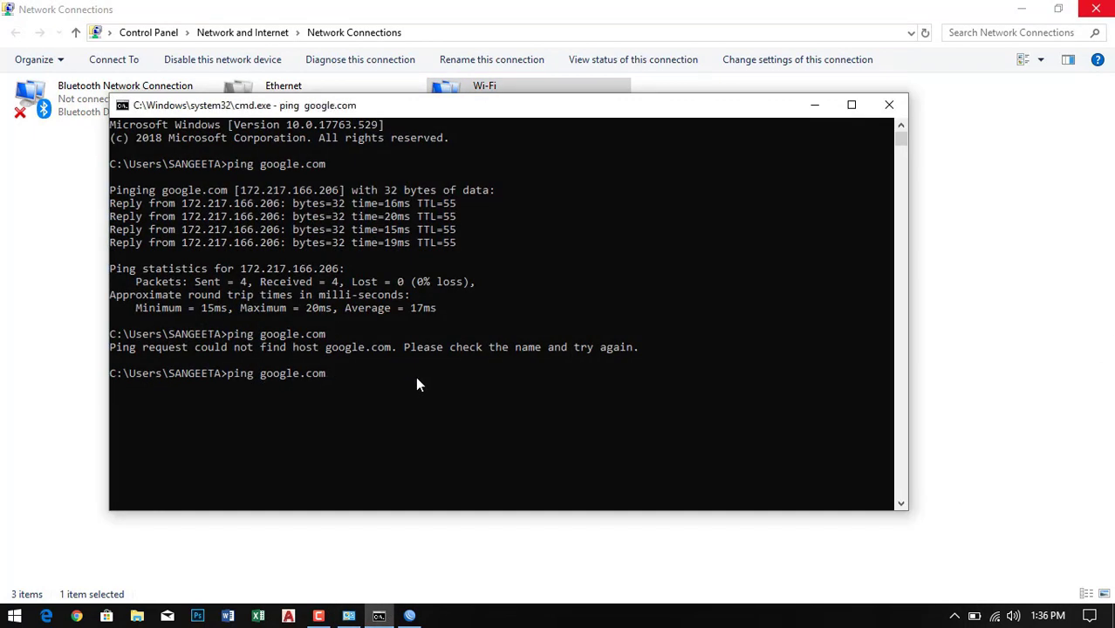
left_click_drag(155, 426, 50, 412)
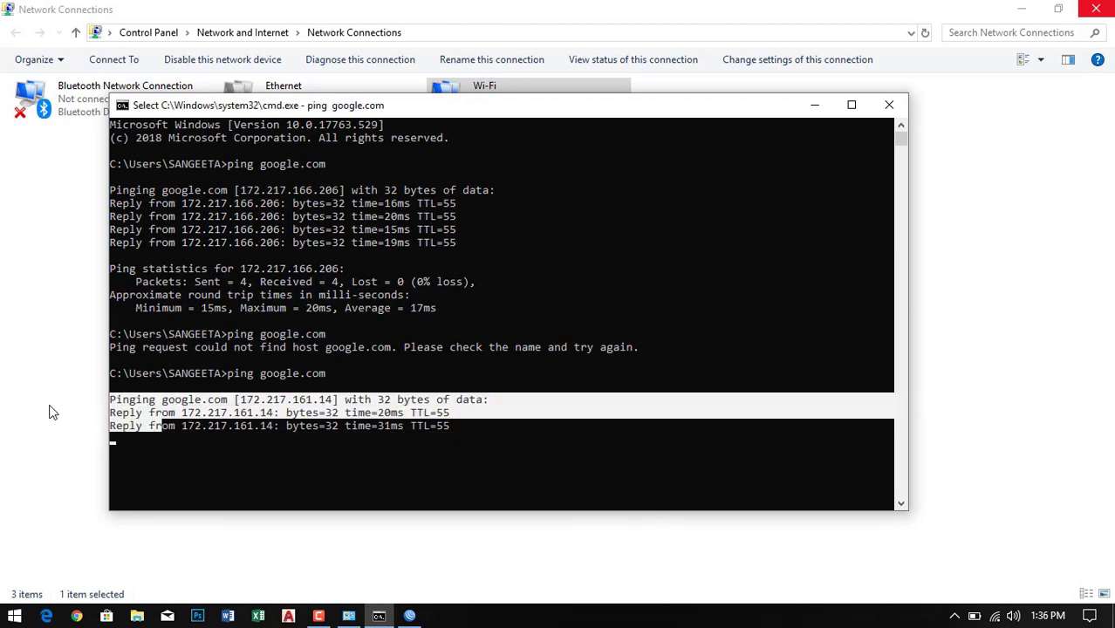
left_click(380, 451)
left_click(889, 105)
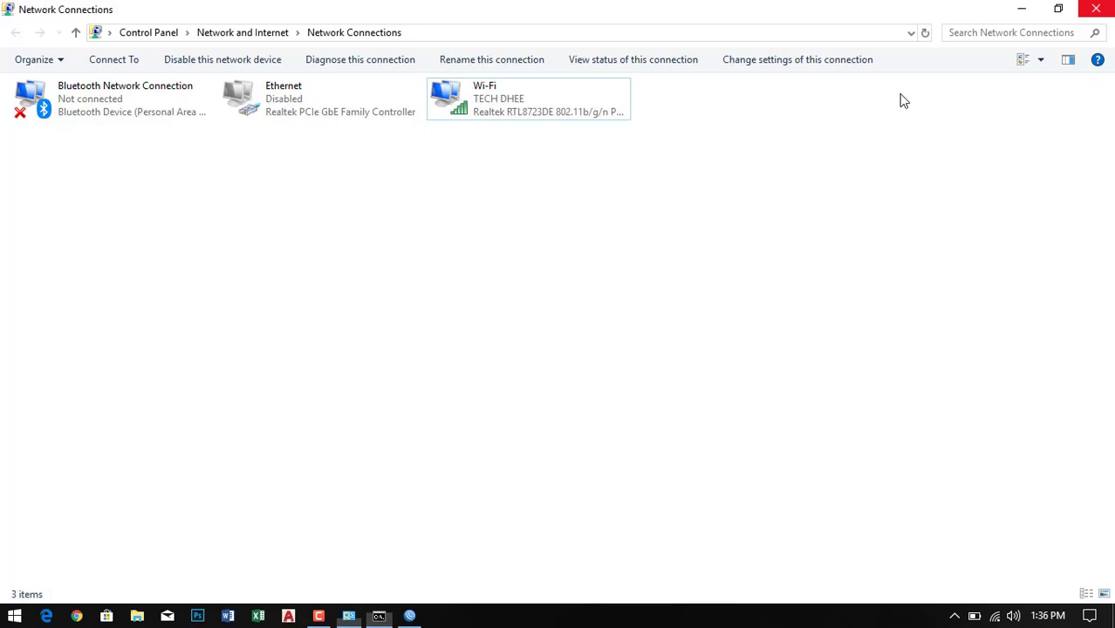
left_click(1094, 8)
- Reconnect WinBox to the hAP lite over Wi-Fi and open its Quick Set window
left_click(382, 137)
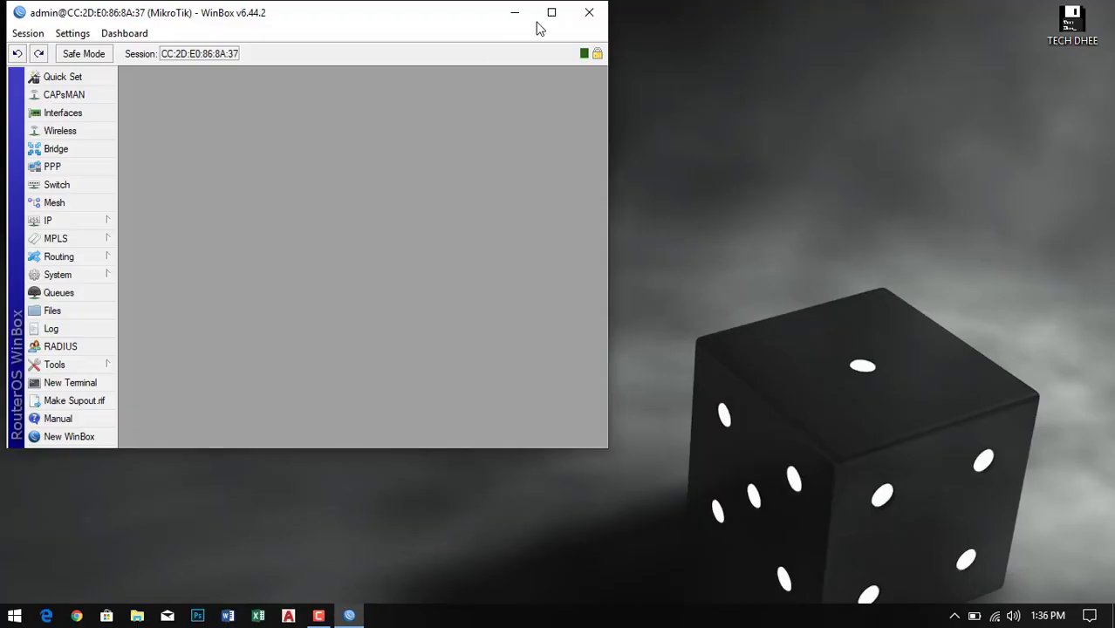
left_click_drag(374, 23, 672, 90)
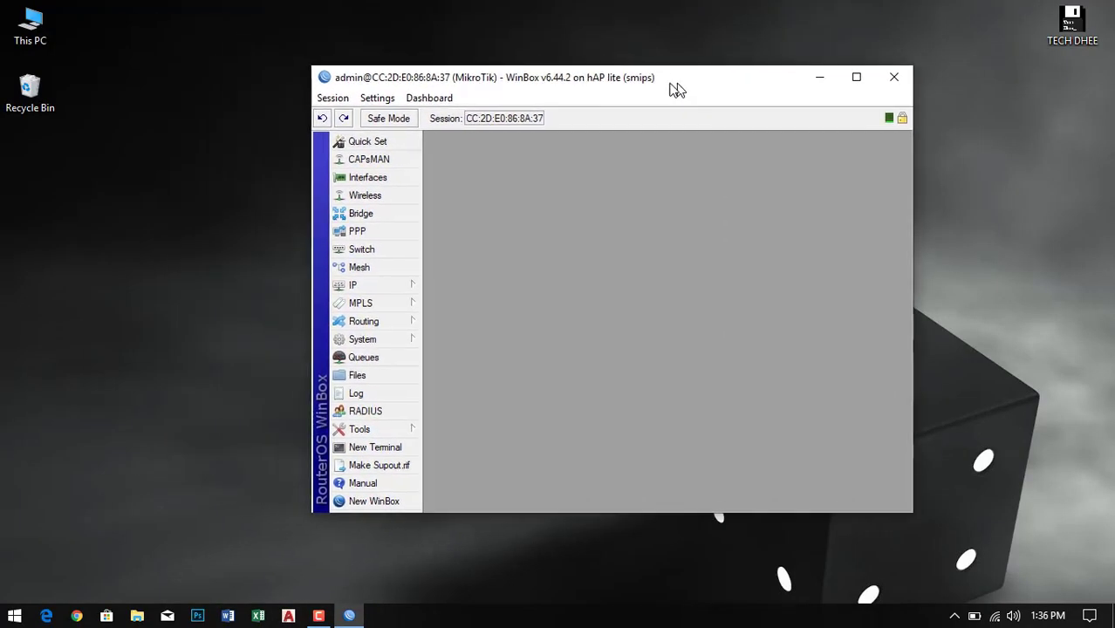
left_click(384, 143)
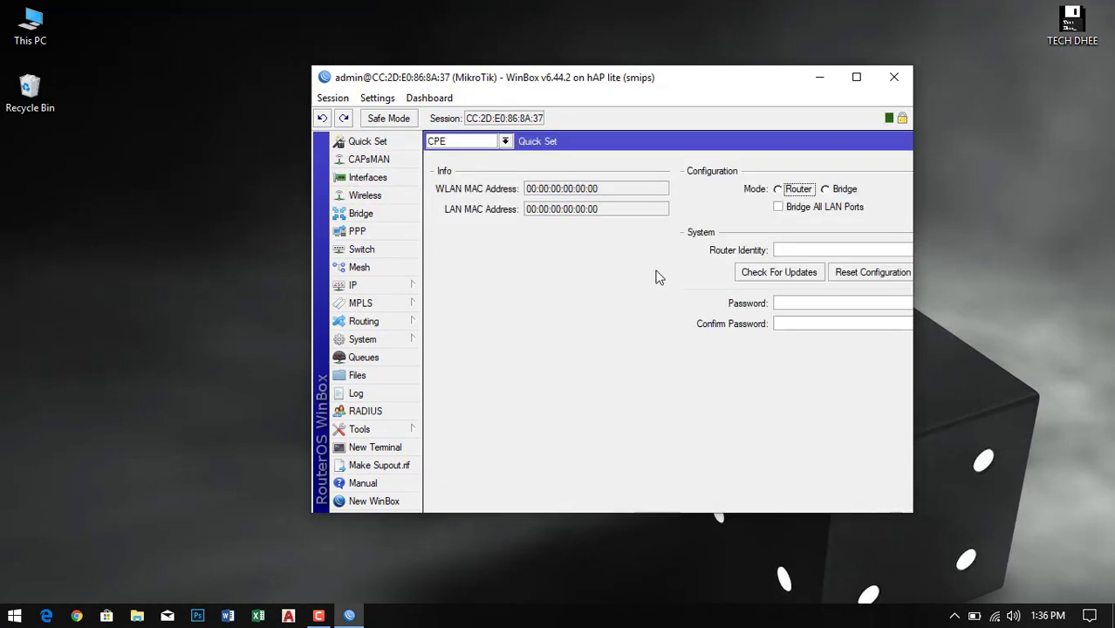